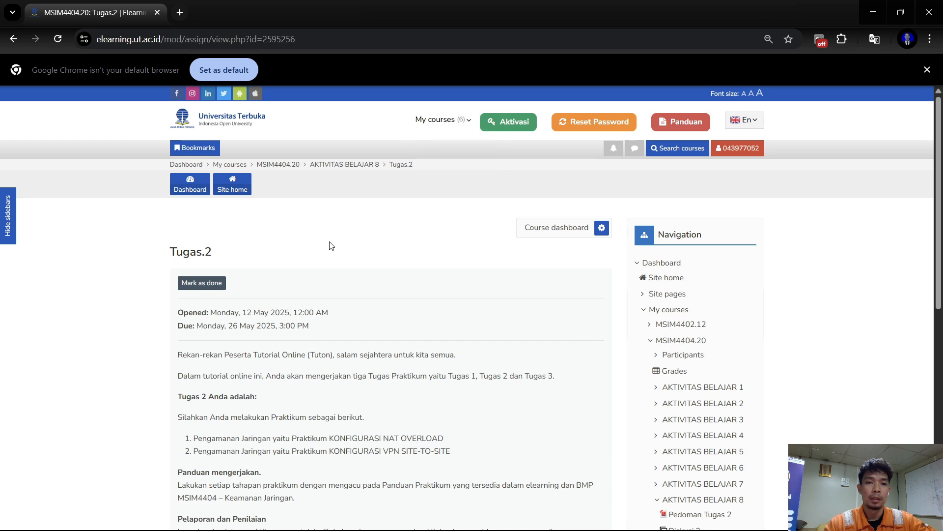
- Read through the Tugas.2 assignment page, including the practicum tasks and the reporting requirements
scroll(333, 241, "down", 1)
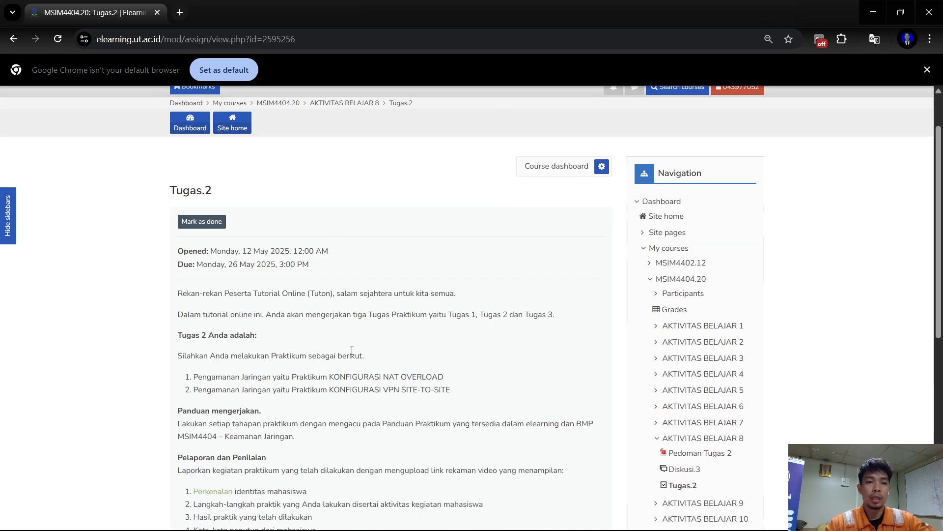
scroll(352, 350, "down", 1)
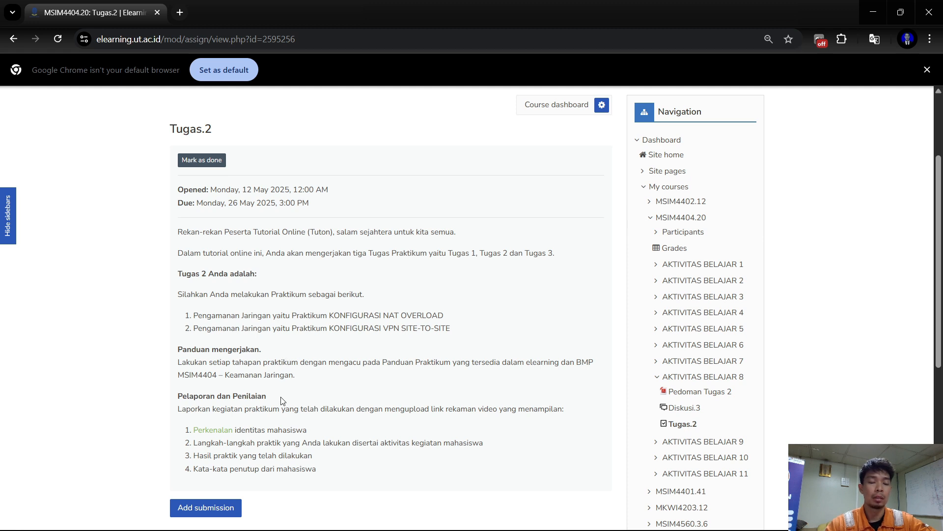
scroll(381, 435, "down", 1)
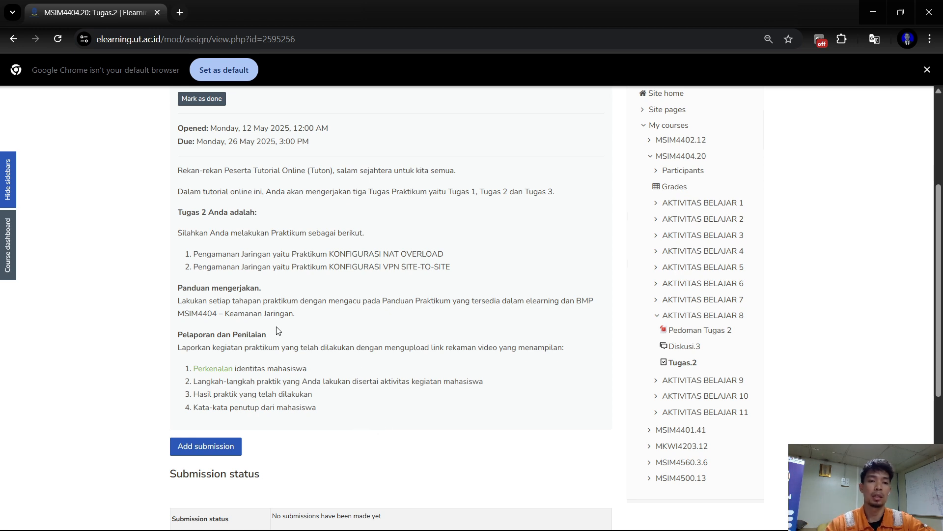
scroll(278, 330, "up", 4)
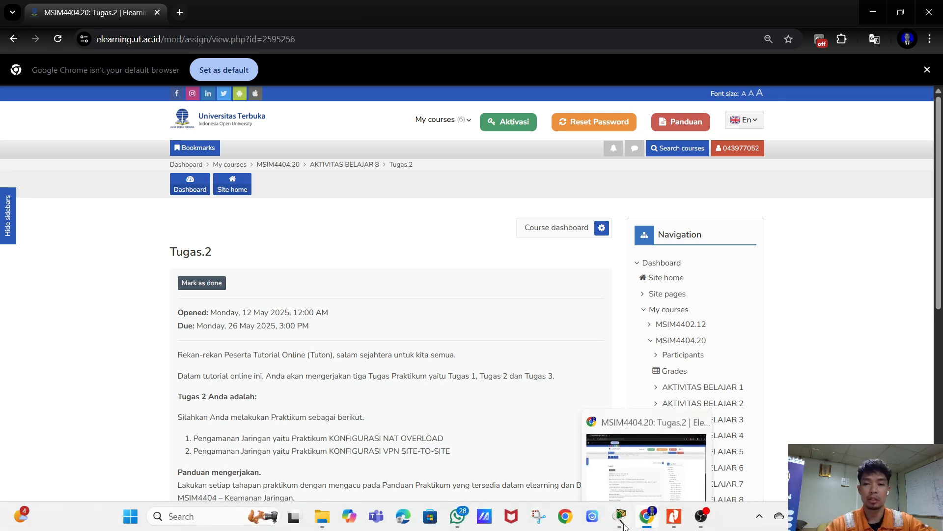
- Switch to the practicum guide in Nitro Pro and review the BAB 2 material list and the Tahap Persiapan section
mouse_move(619, 519)
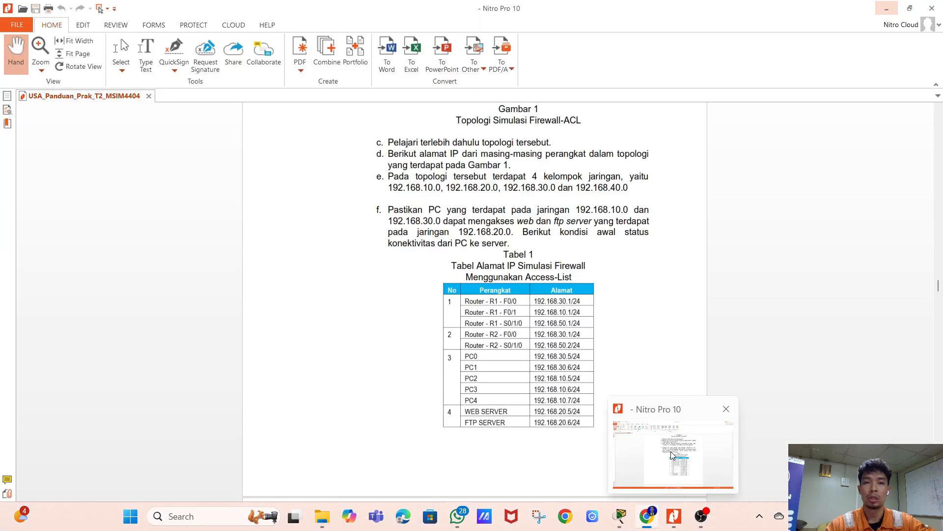
left_click(671, 451)
scroll(498, 283, "up", 10)
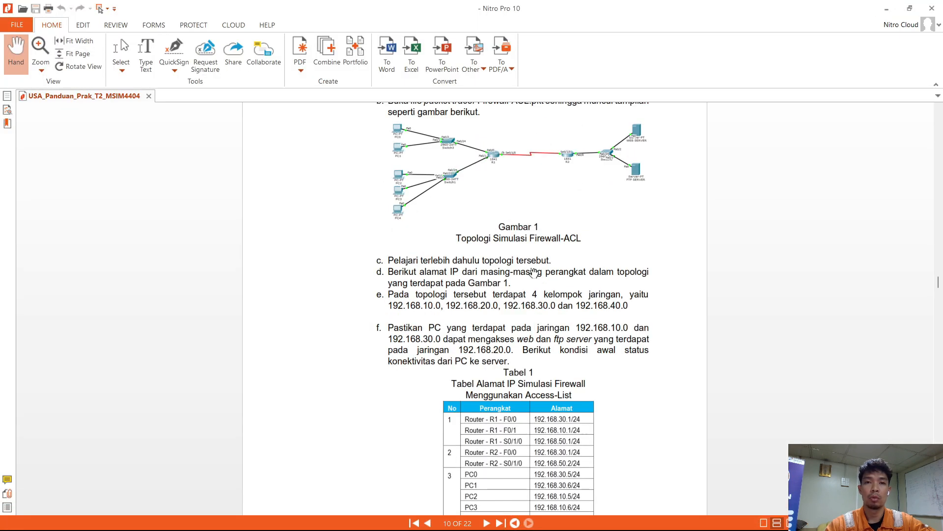
scroll(498, 284, "up", 5)
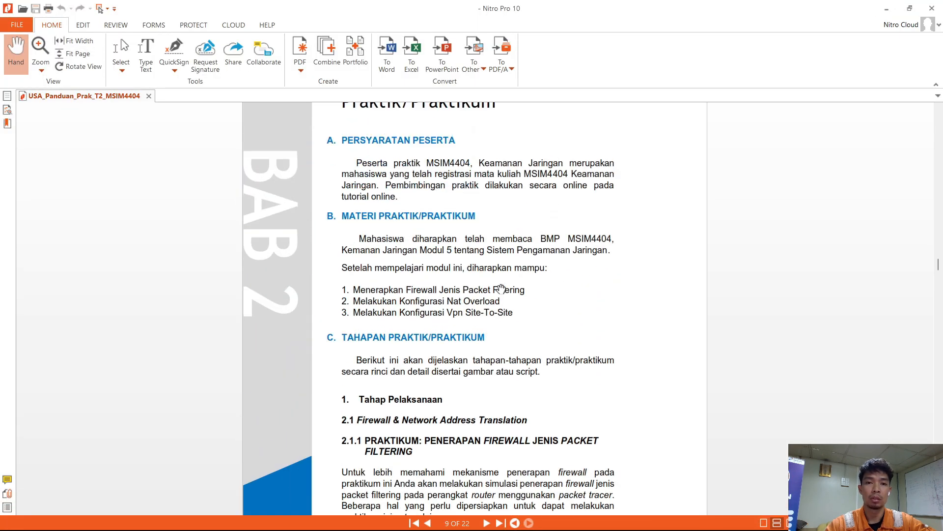
scroll(502, 289, "up", 3)
scroll(501, 290, "down", 14)
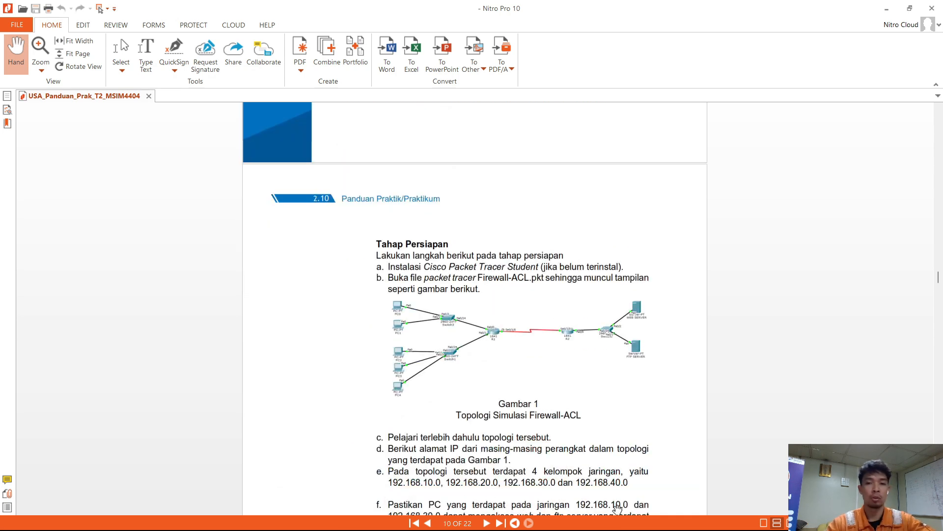
left_click(886, 8)
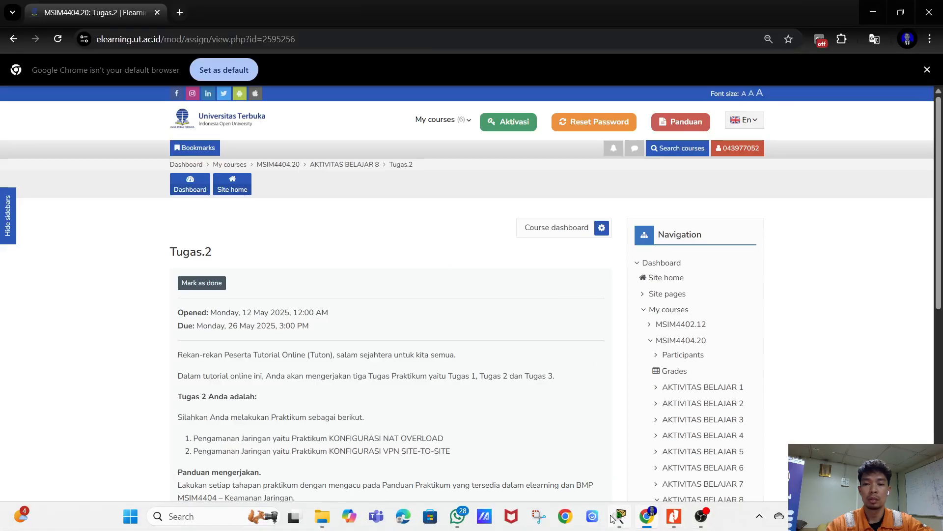
- Check the network topology in Cisco Packet Tracer against the Tabel 1 IP address list in the Nitro Pro guide
left_click(620, 516)
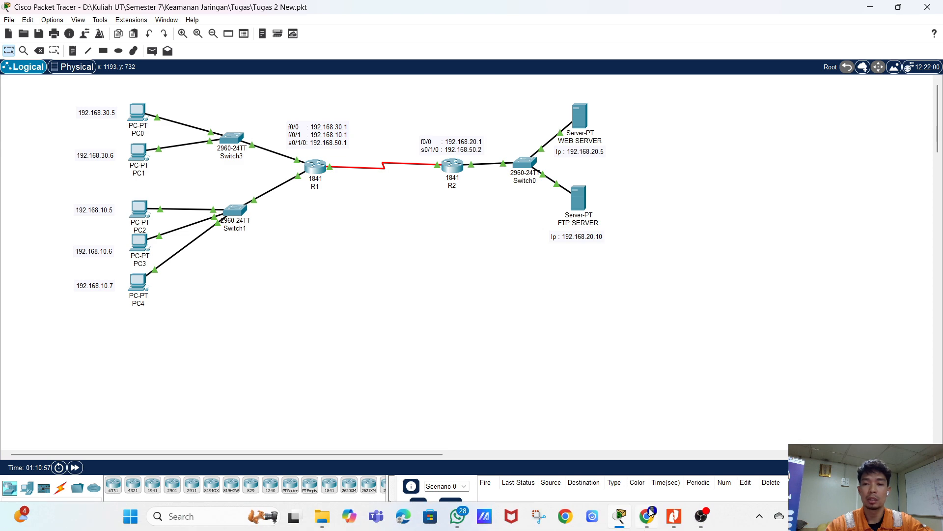
mouse_move(674, 516)
left_click(691, 465)
scroll(541, 304, "down", 5)
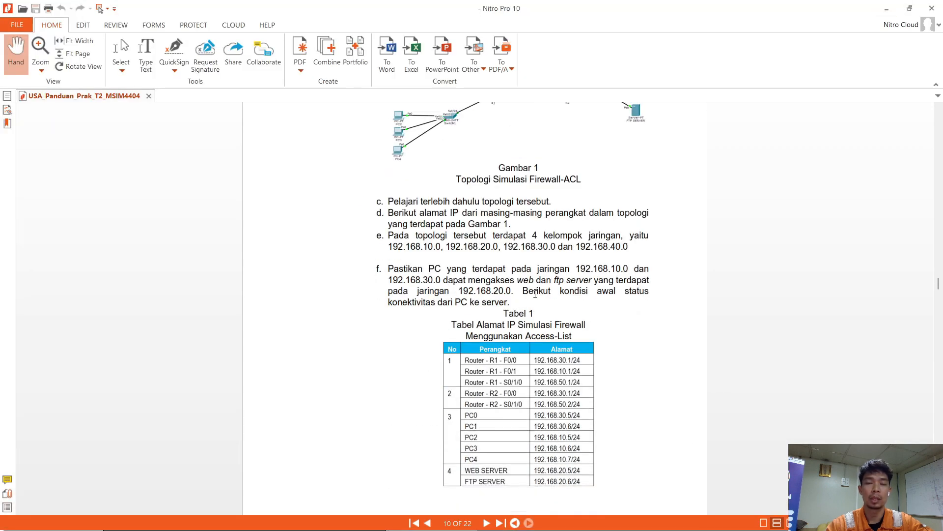
scroll(535, 294, "down", 3)
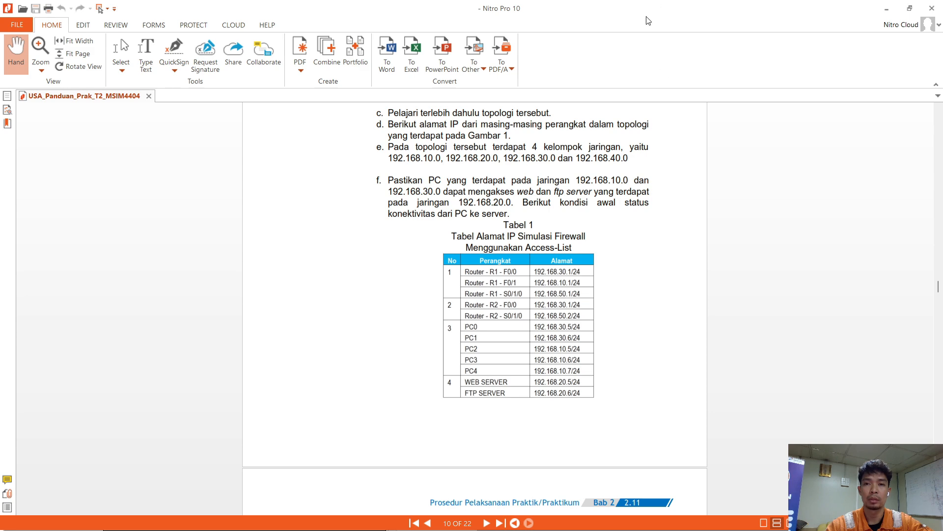
- Arrange Packet Tracer and the Nitro Pro guide side by side and review the guide's Firewall-ACL topology and Tabel 2 connectivity status
key("super+Right")
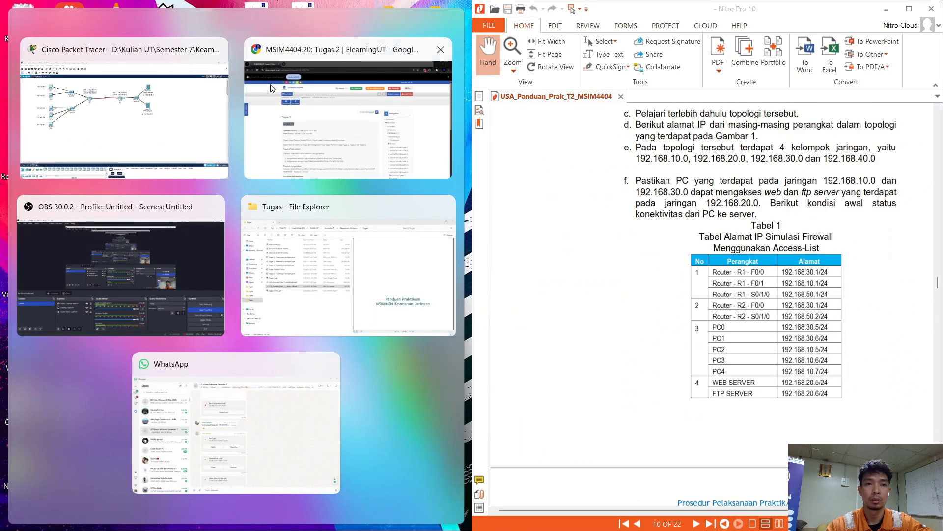
left_click(123, 98)
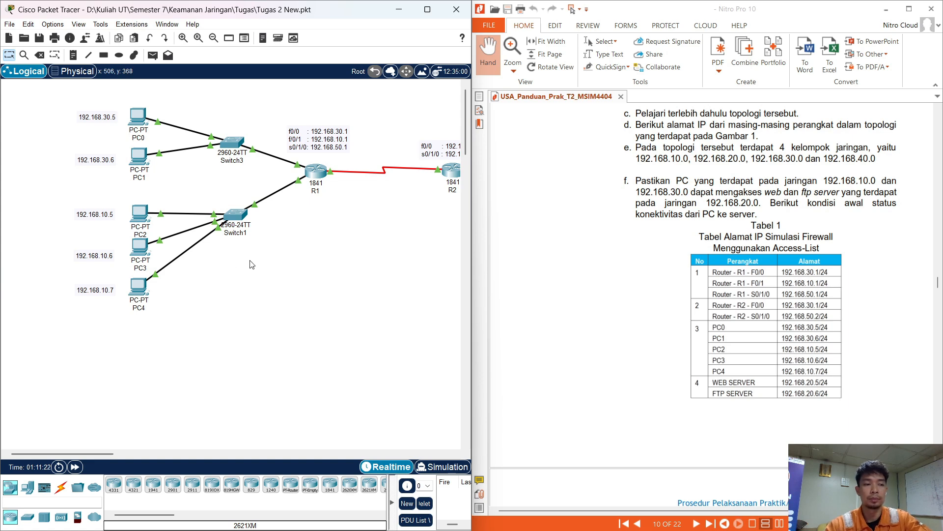
scroll(804, 308, "down", 10)
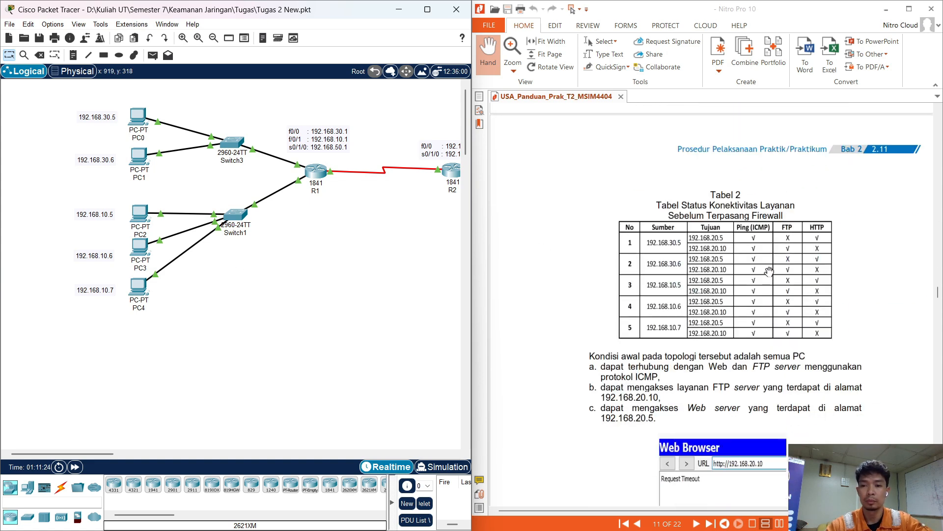
scroll(762, 265, "up", 10)
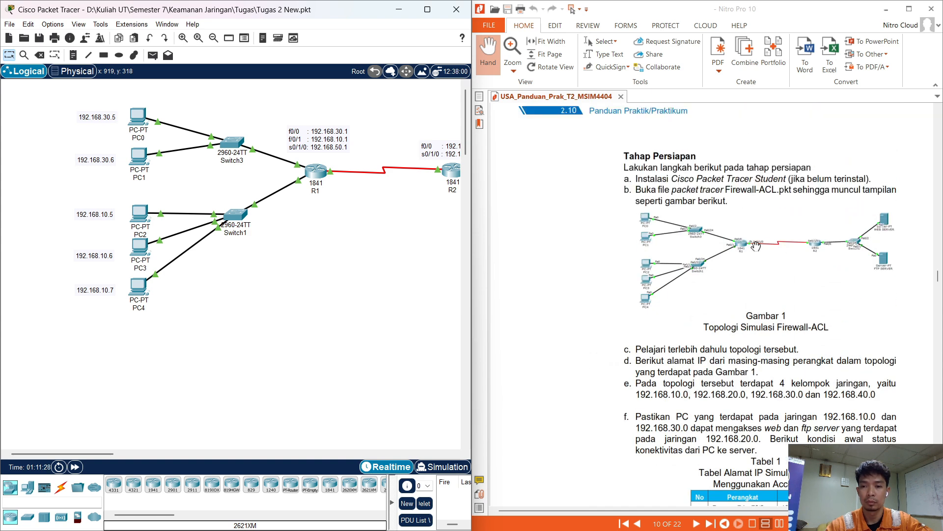
scroll(748, 253, "down", 1)
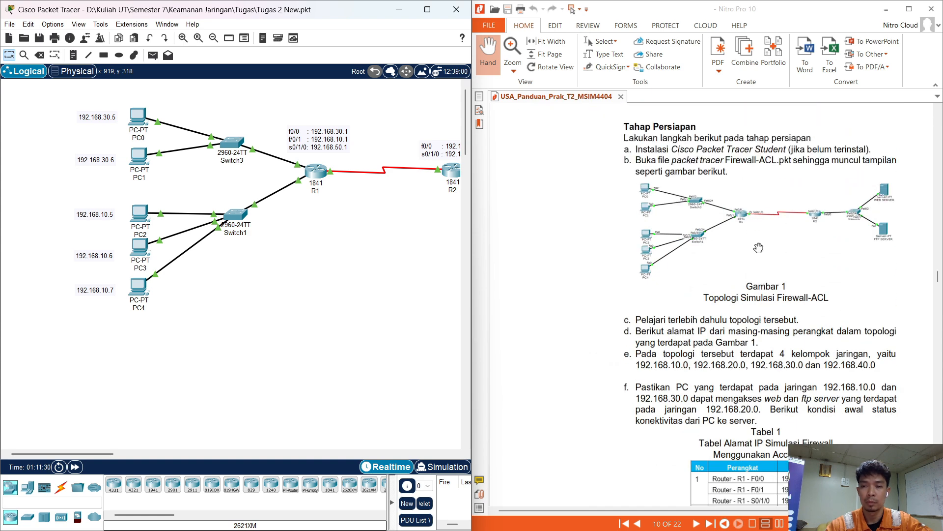
scroll(725, 213, "down", 1)
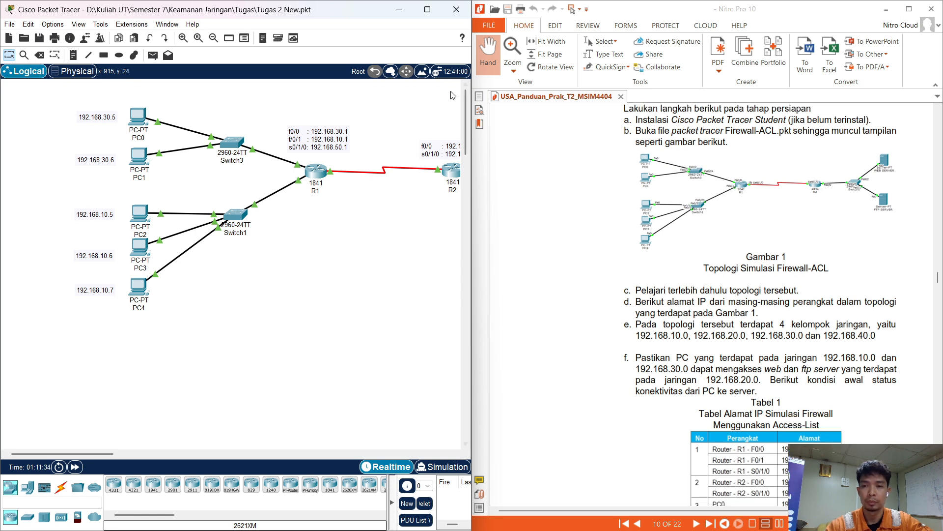
scroll(691, 252, "up", 11)
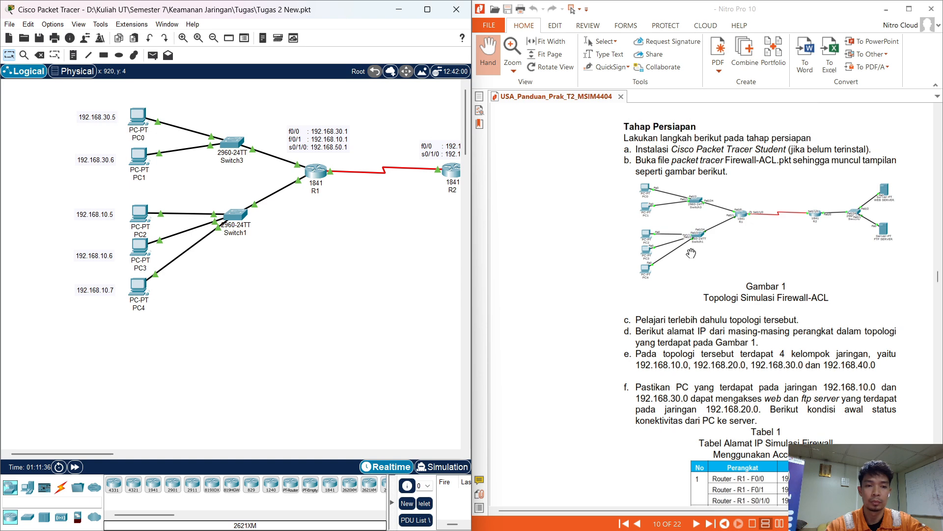
scroll(692, 253, "up", 9)
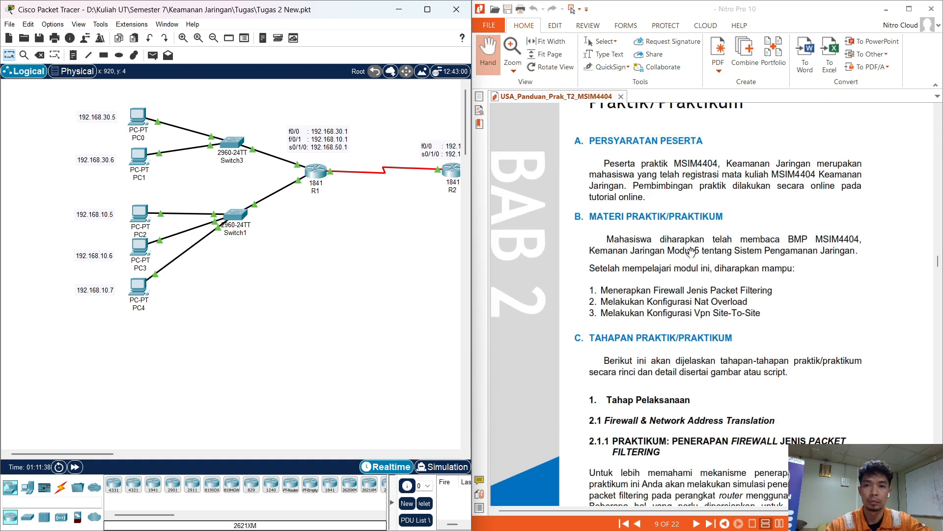
scroll(691, 253, "down", 20)
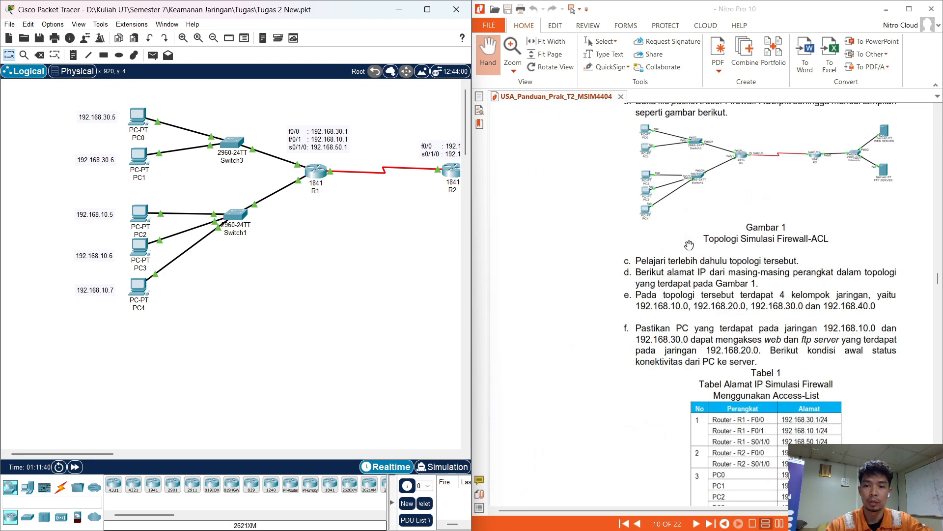
- In a maximized Packet Tracer window, send simple PDUs from PC0 to the WEB SERVER and from PC0 to the FTP SERVER
left_click(427, 10)
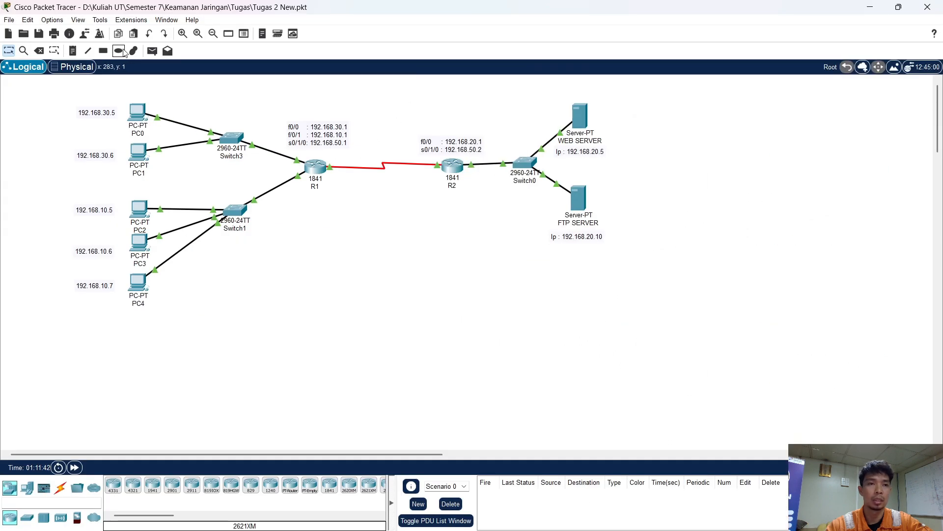
left_click(152, 51)
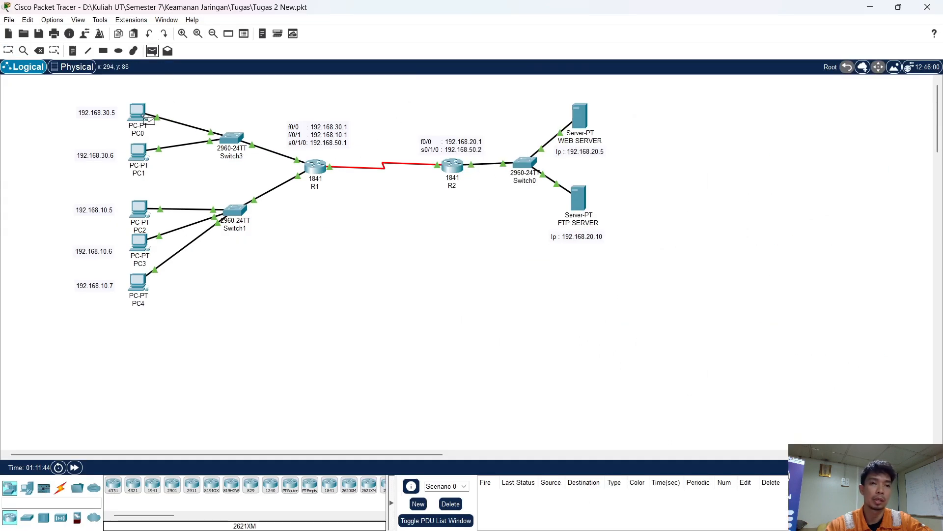
left_click(140, 114)
left_click(590, 118)
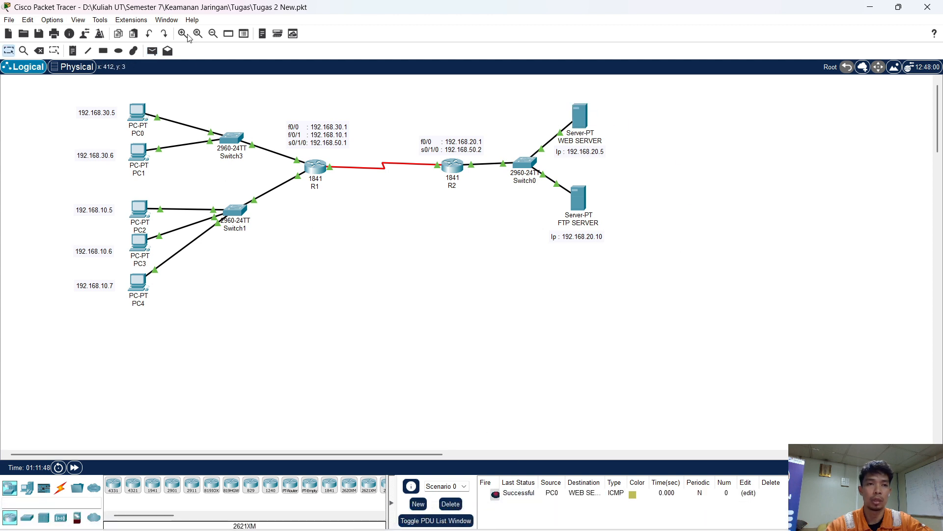
left_click(153, 51)
left_click(140, 112)
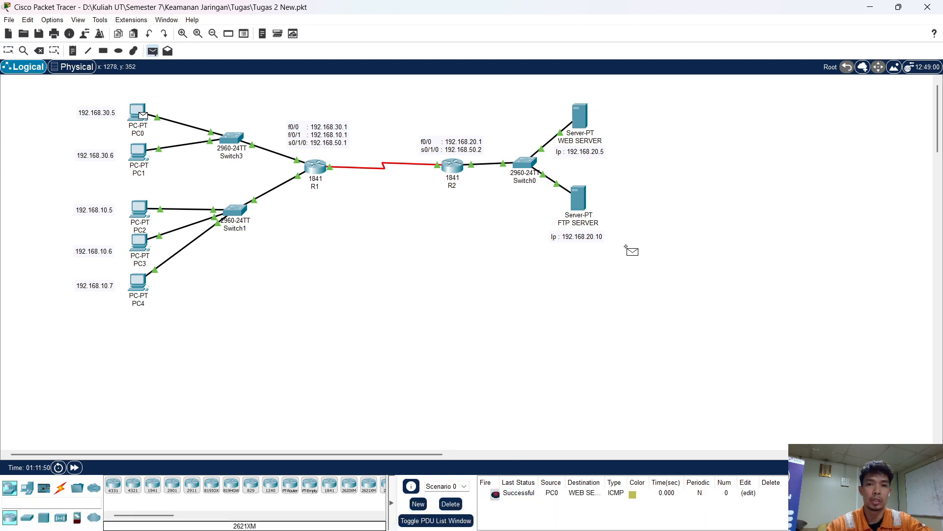
left_click(569, 201)
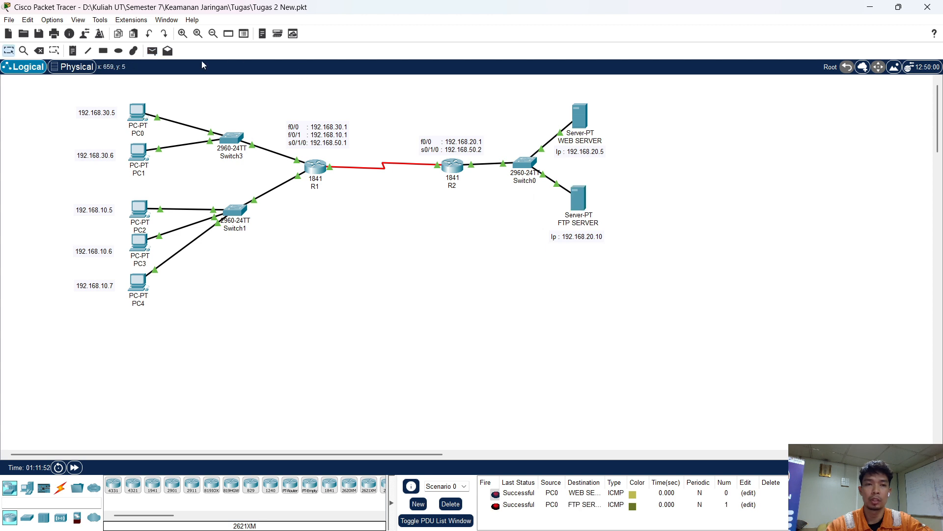
- Send a simple PDU from PC2 to the WEB SERVER and clear all test PDUs from Scenario 0
left_click(152, 51)
left_click(140, 209)
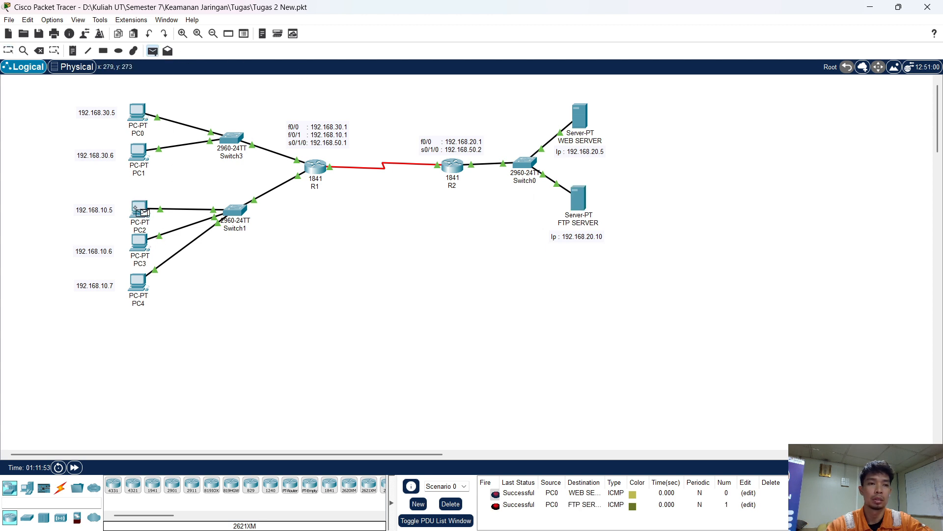
left_click(576, 117)
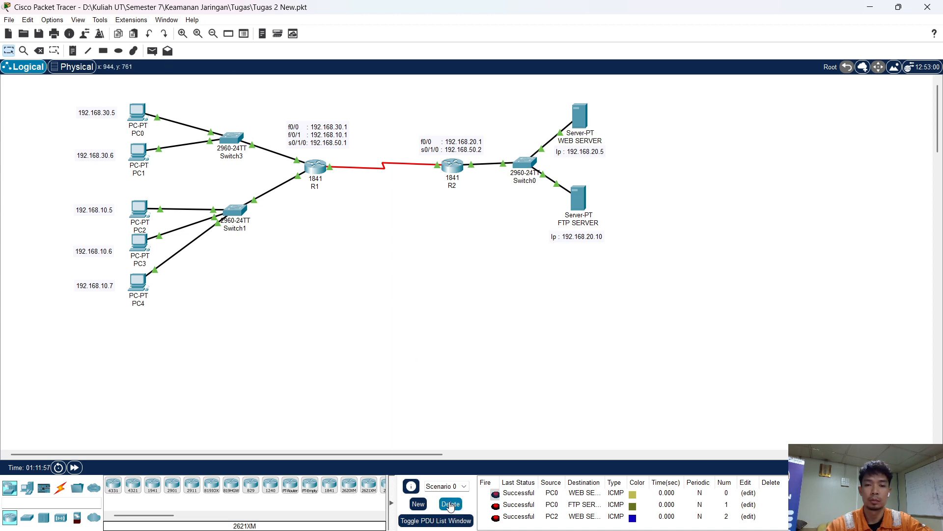
left_click(451, 503)
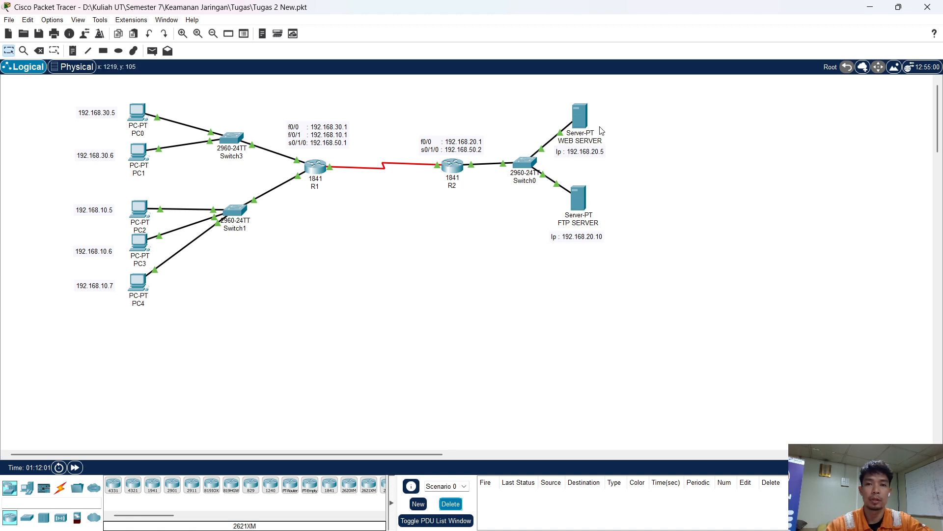
- Return to the Nitro Pro guide and read the connectivity requirement in point f, Tabel 1 and Tabel 2
mouse_move(604, 530)
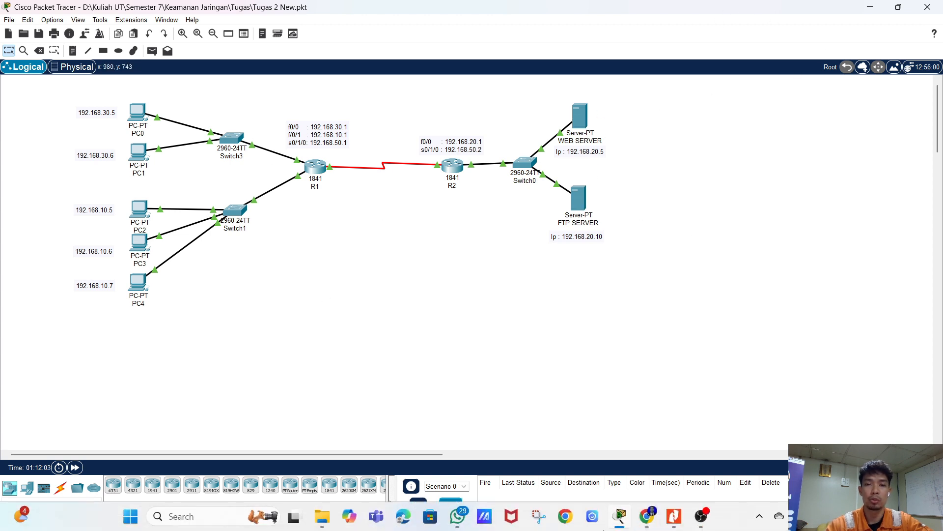
mouse_move(675, 521)
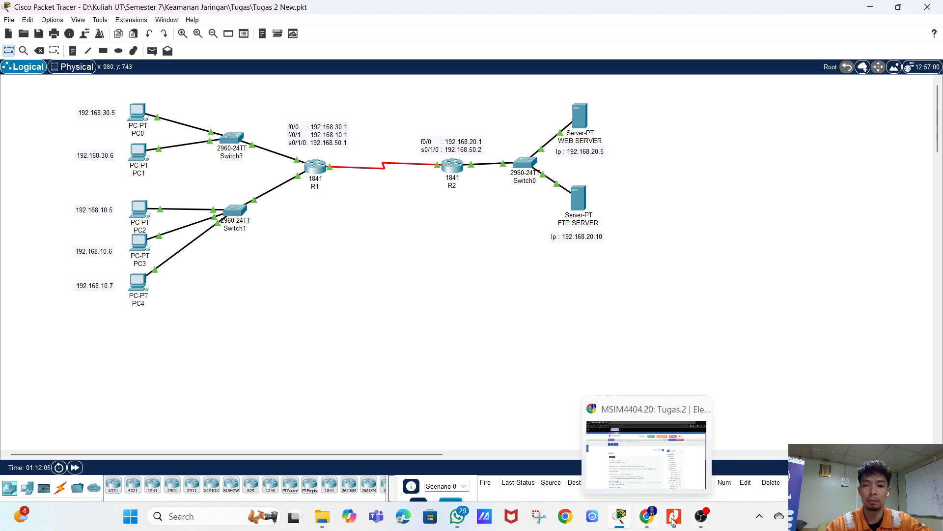
mouse_move(682, 479)
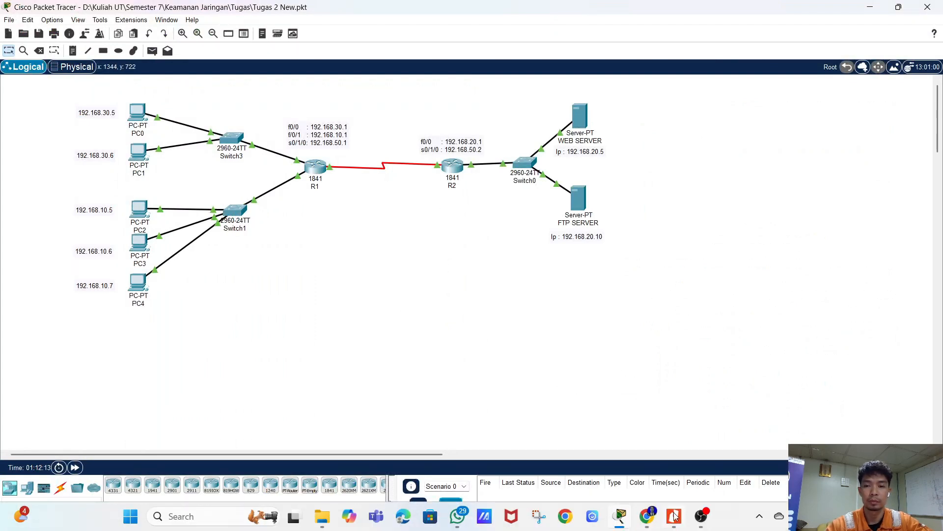
left_click(671, 525)
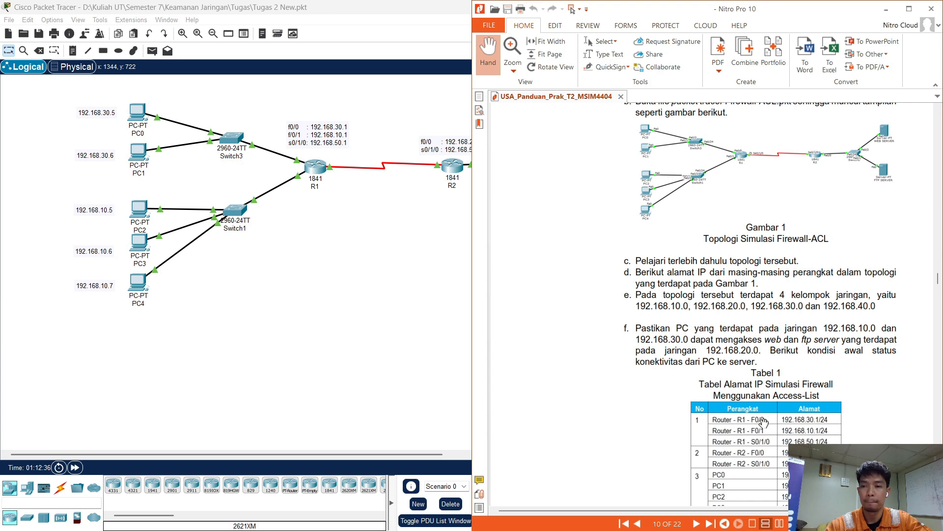
scroll(763, 421, "down", 1)
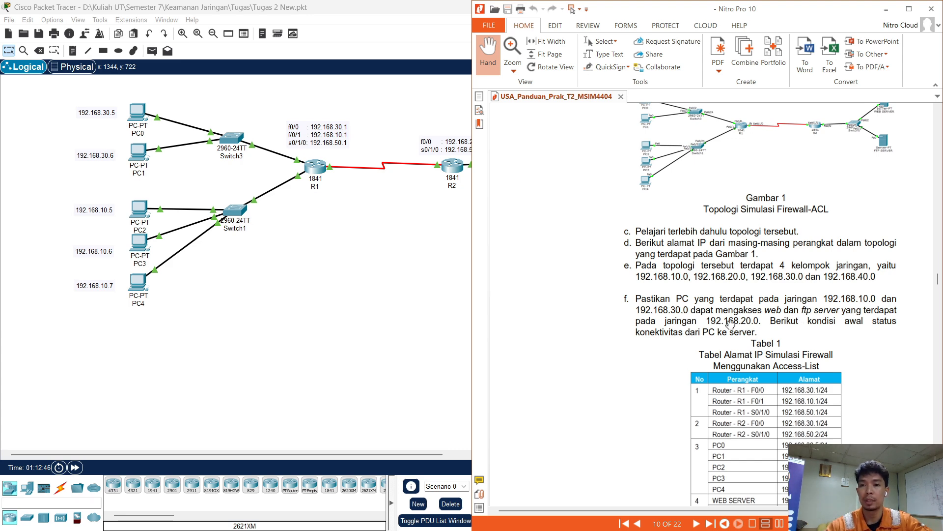
scroll(711, 328, "down", 6)
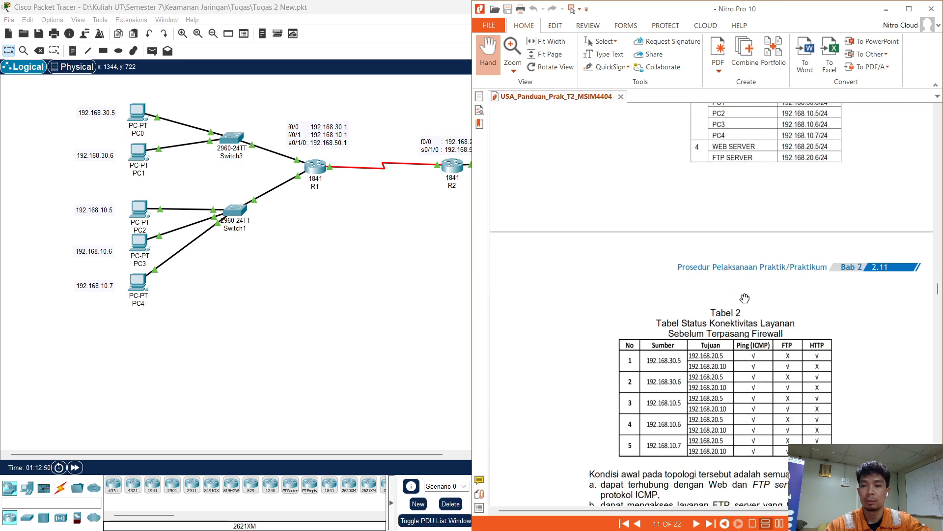
- Read the guide's initial PC conditions, the example HTTP and FTP access results, and the Tahap Konfigurasi scenario
scroll(745, 299, "down", 6)
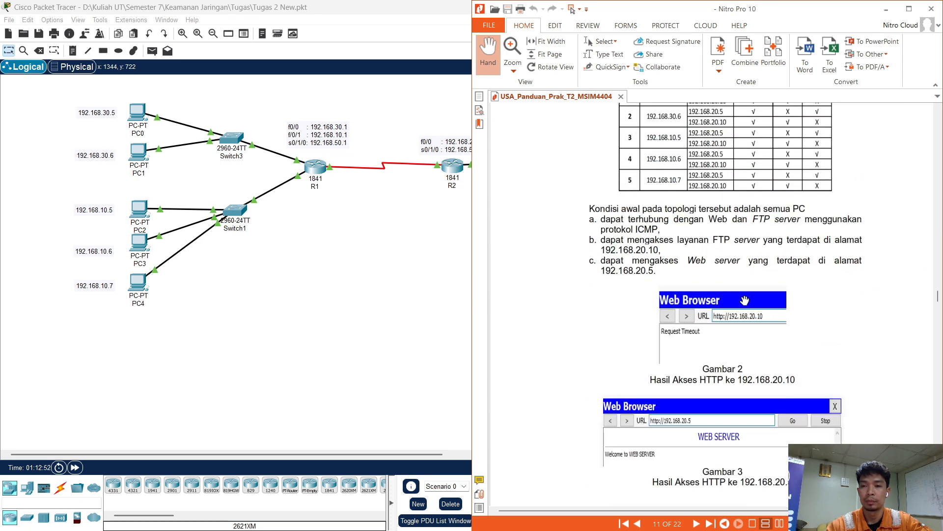
scroll(745, 300, "down", 2)
scroll(664, 258, "up", 2)
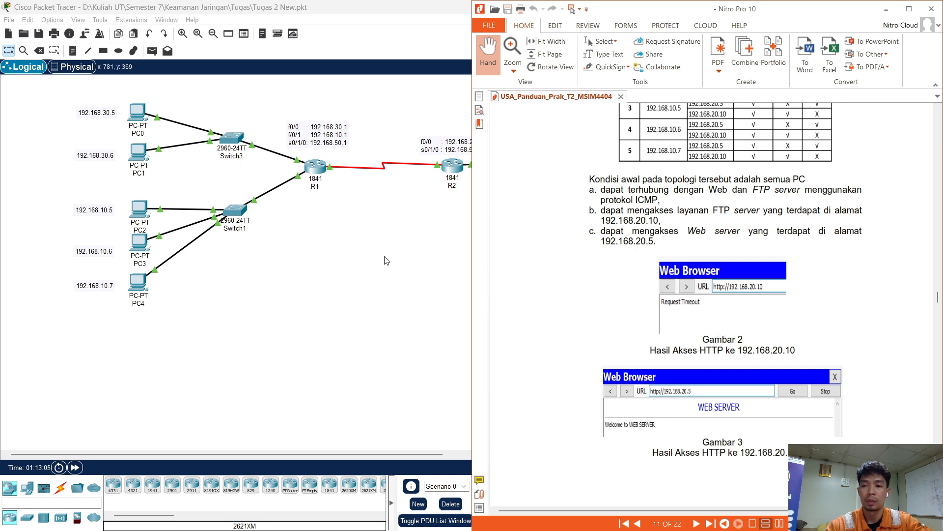
scroll(768, 347, "down", 1)
scroll(768, 347, "down", 1)
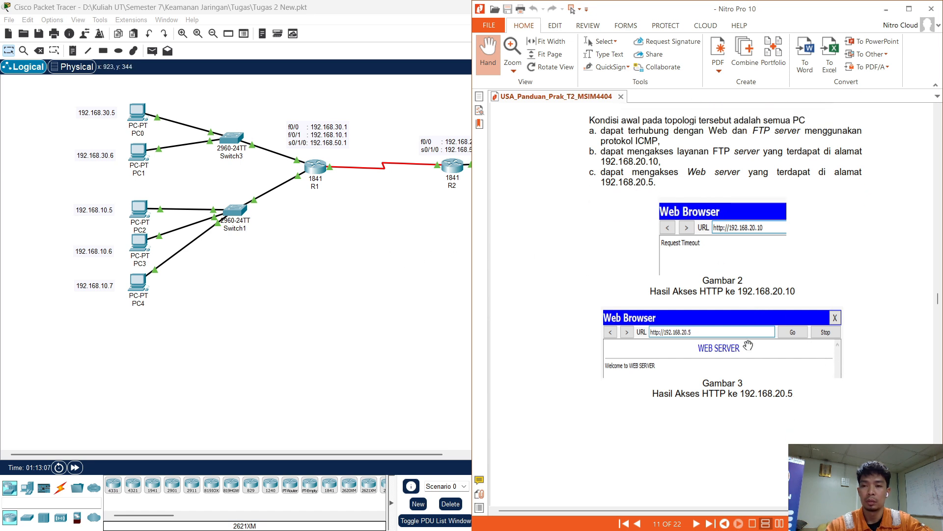
scroll(726, 345, "down", 1)
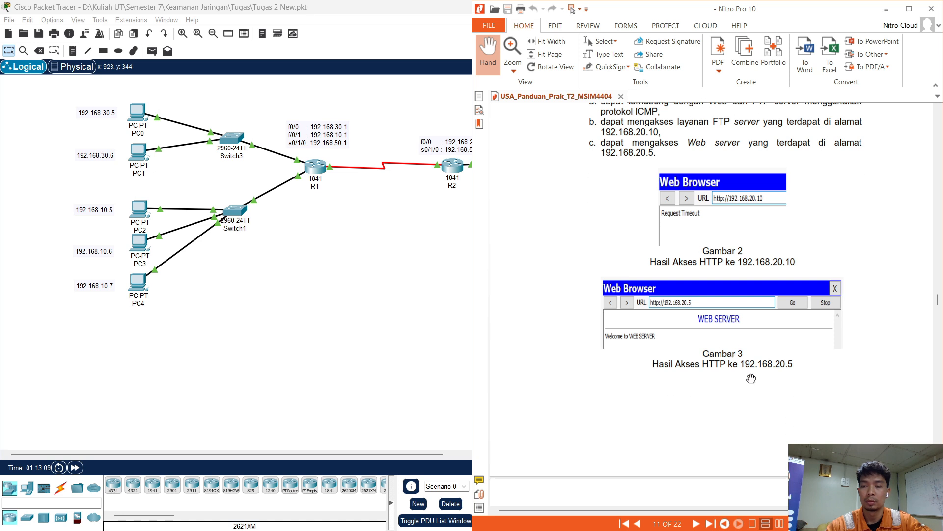
scroll(751, 378, "down", 8)
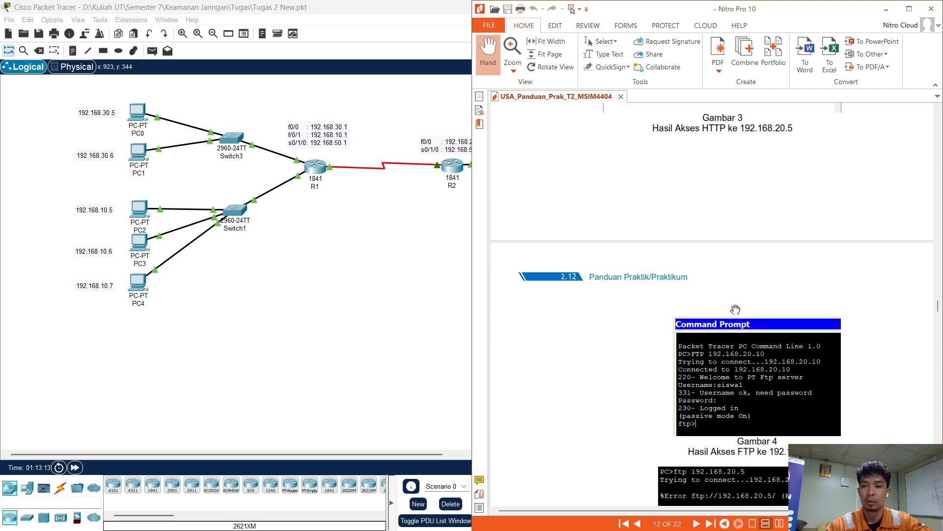
scroll(698, 228, "down", 2)
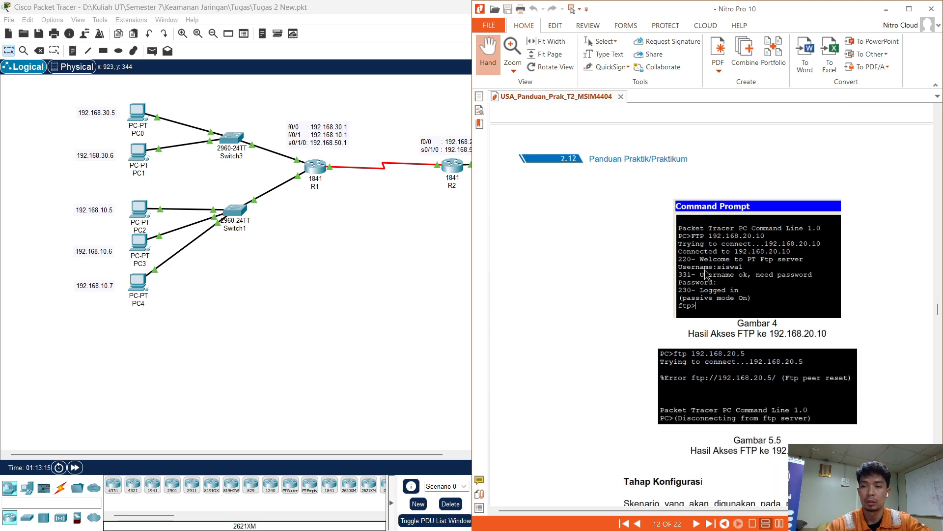
scroll(705, 275, "down", 3)
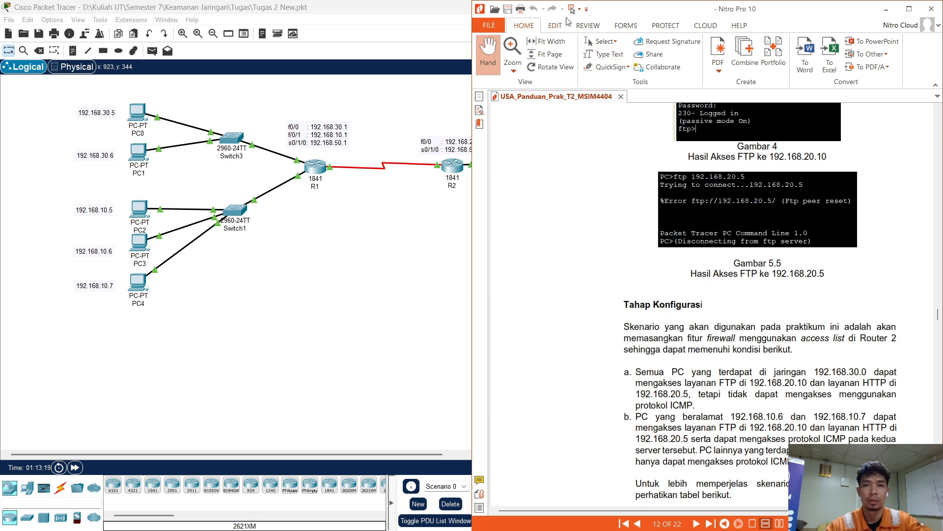
- Switch back to Packet Tracer and open the Web Browser on PC0
left_click(885, 9)
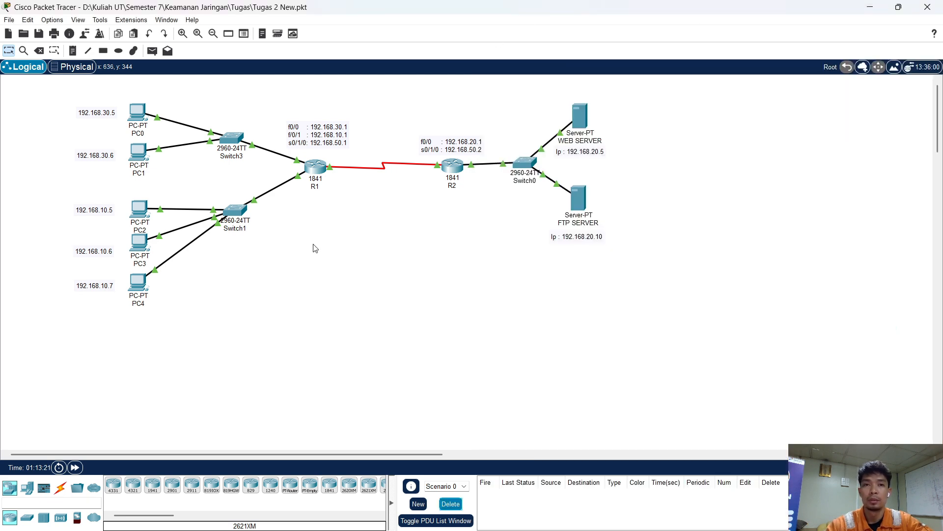
left_click(139, 114)
left_click_drag(547, 113, 285, 103)
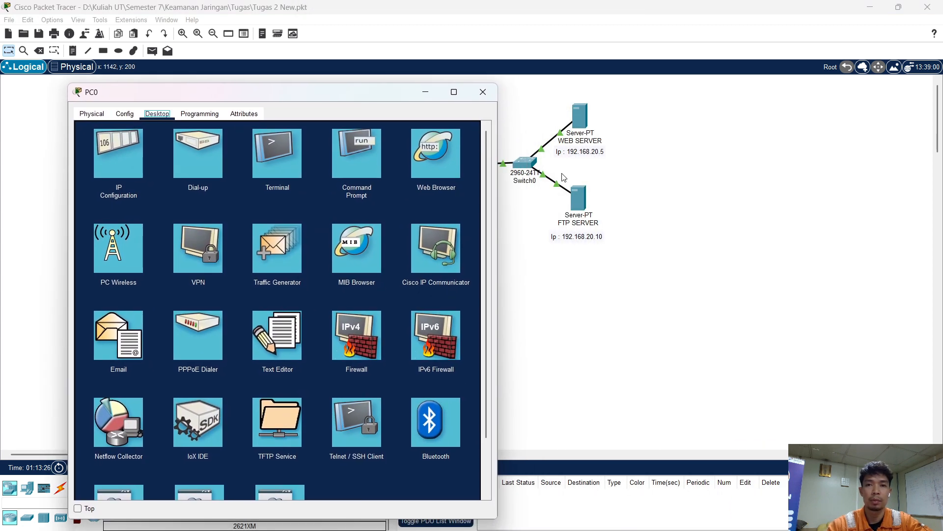
left_click(434, 168)
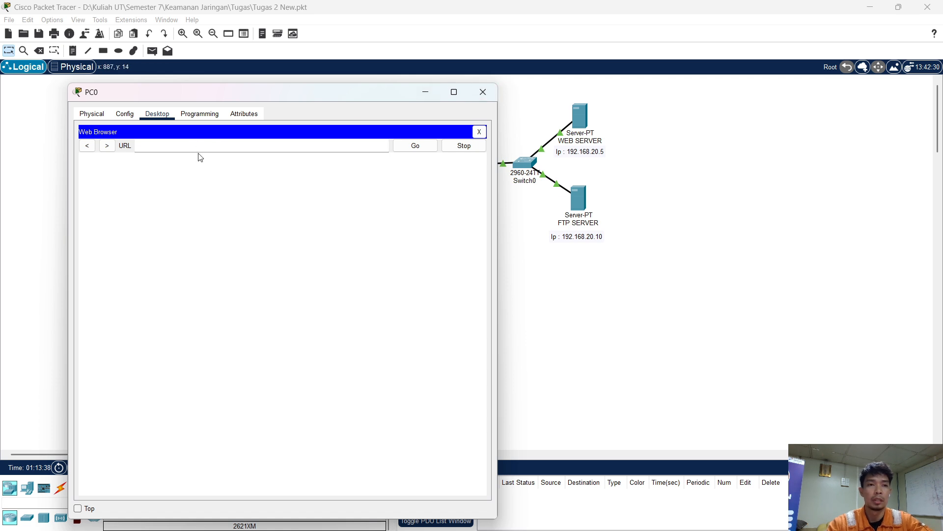
- Open the Command Prompt on the WEB SERVER and move its window clear of the PCs in the topology
left_click(584, 123)
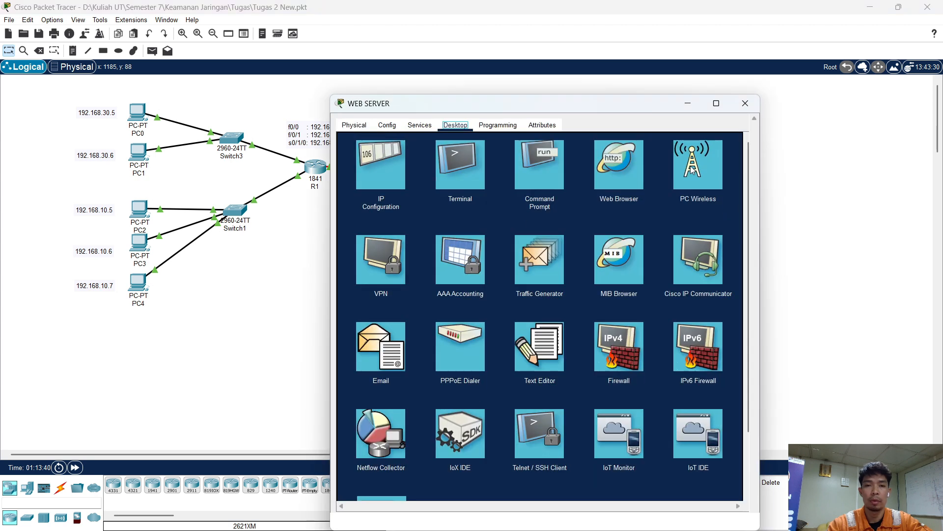
left_click(531, 177)
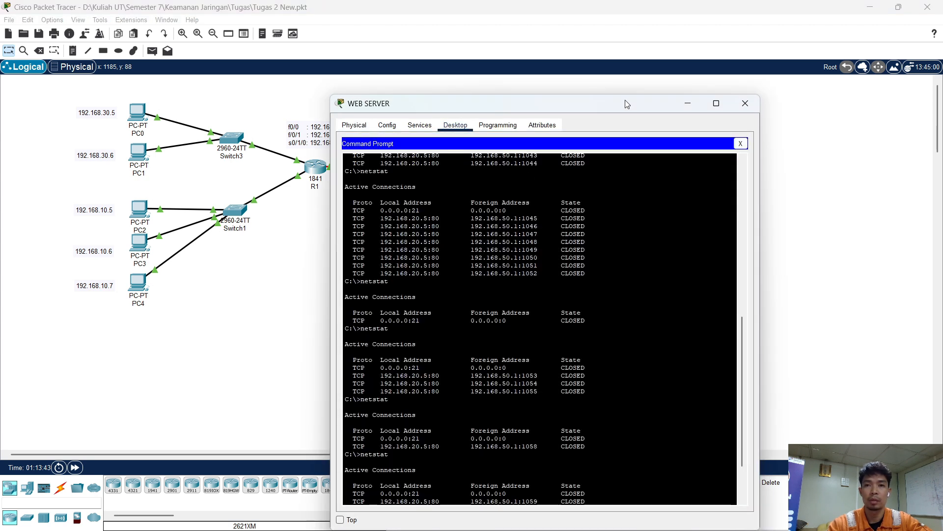
left_click_drag(626, 104, 753, 54)
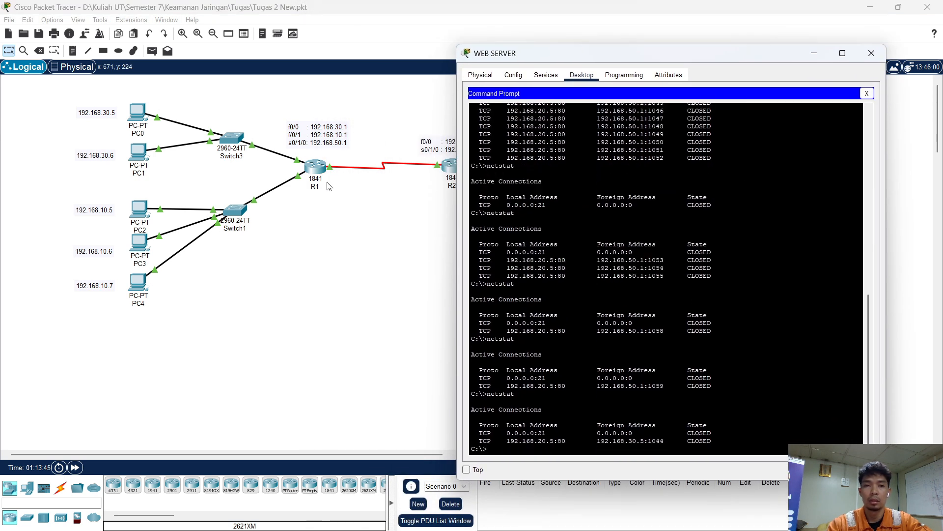
- Place the PC0 and WEB SERVER windows side by side and load 192.168.20.5 in PC0's Web Browser
mouse_move(678, 514)
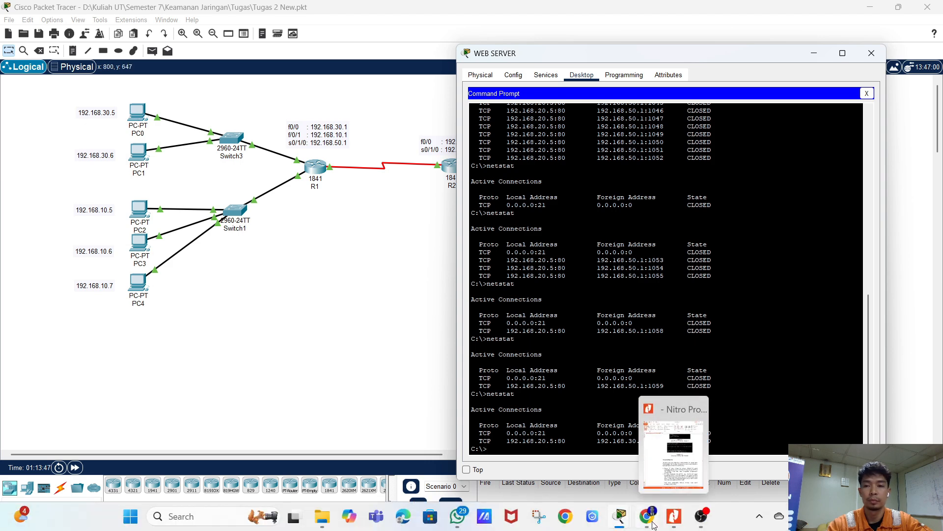
mouse_move(626, 516)
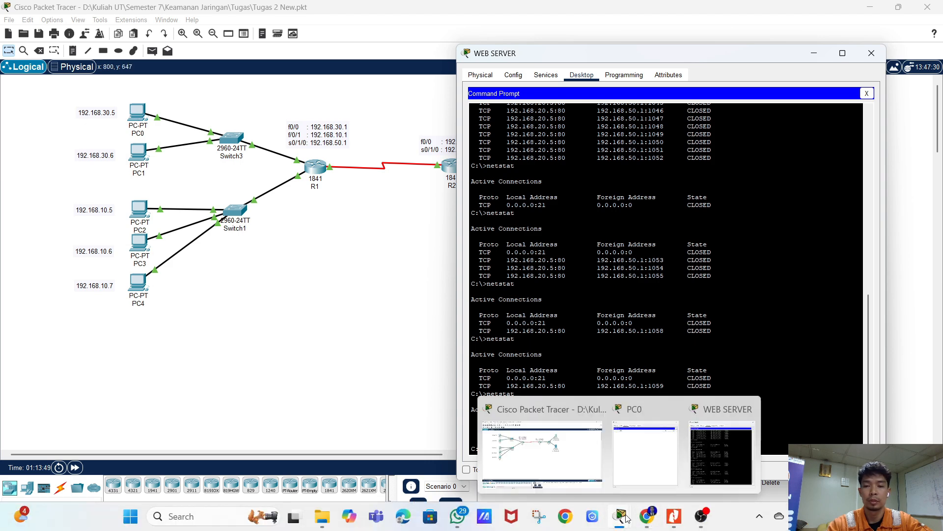
left_click(637, 465)
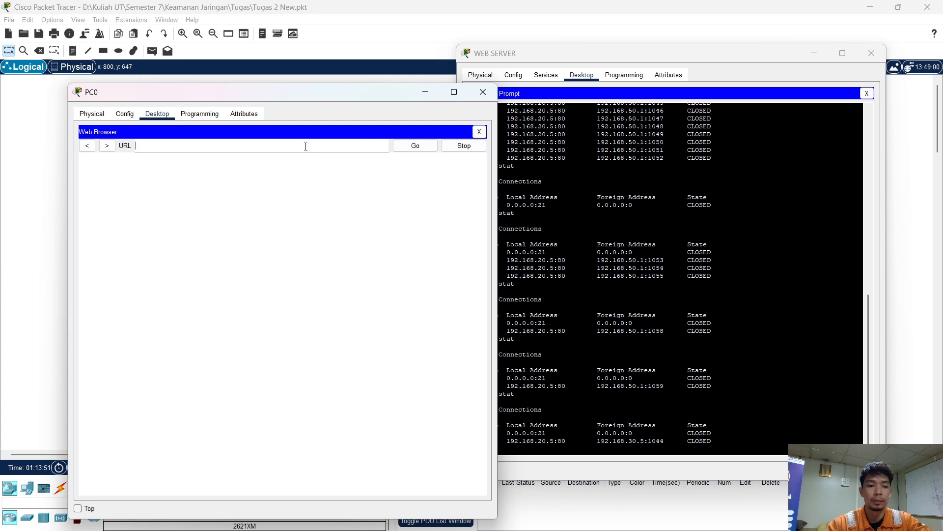
type("192")
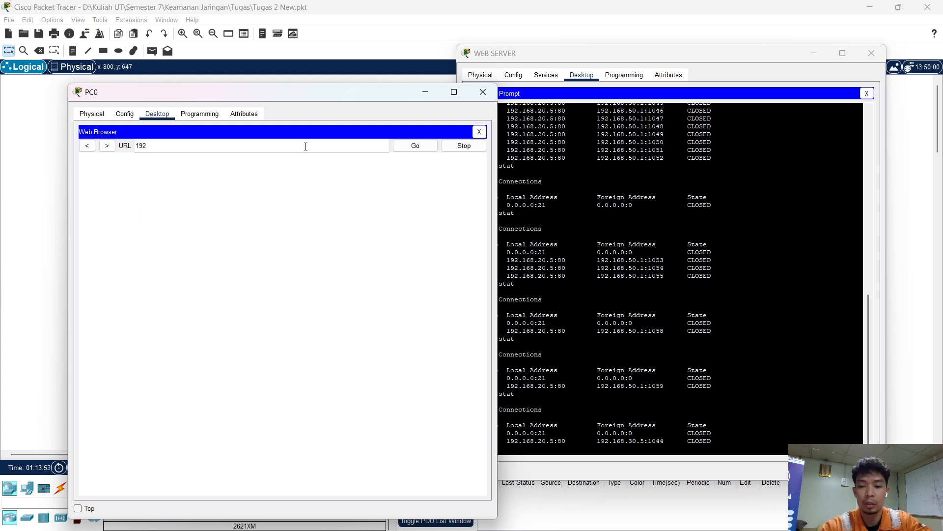
type(".168")
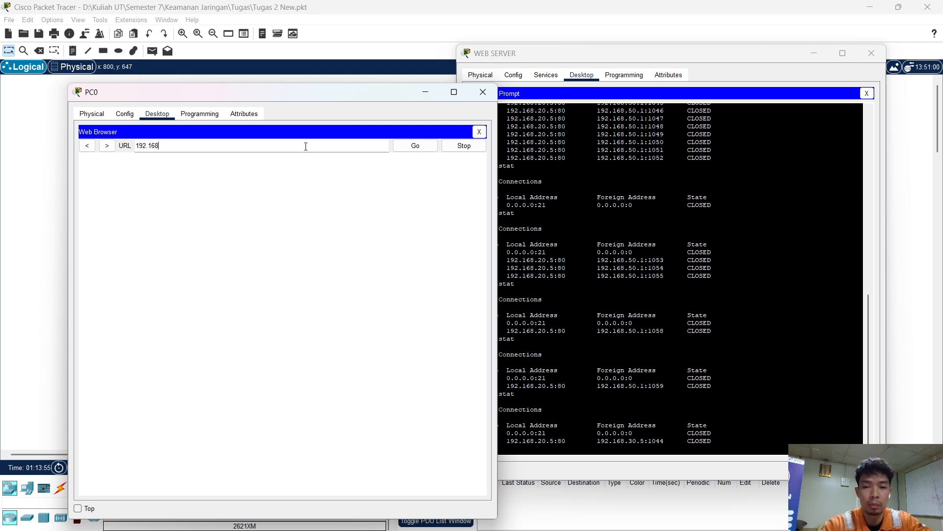
type(".20.5")
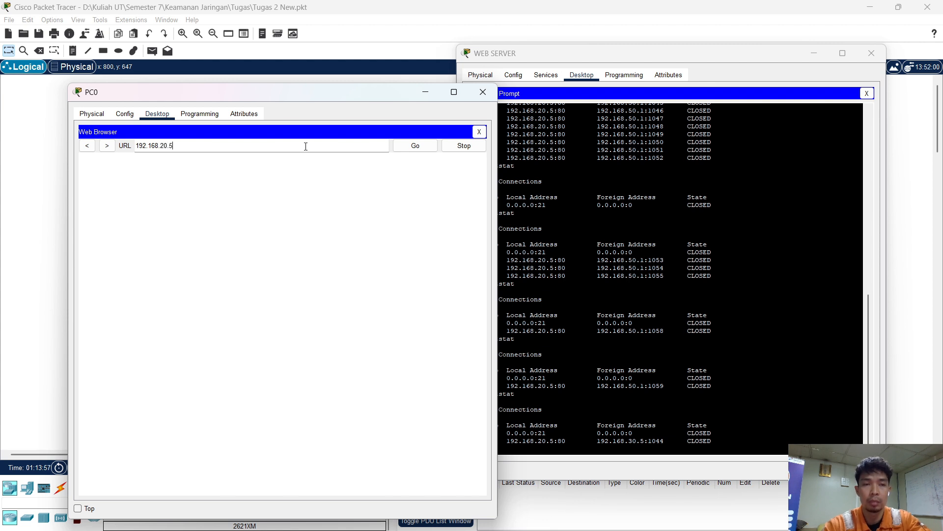
left_click_drag(357, 96, 325, 99)
left_click_drag(592, 56, 571, 94)
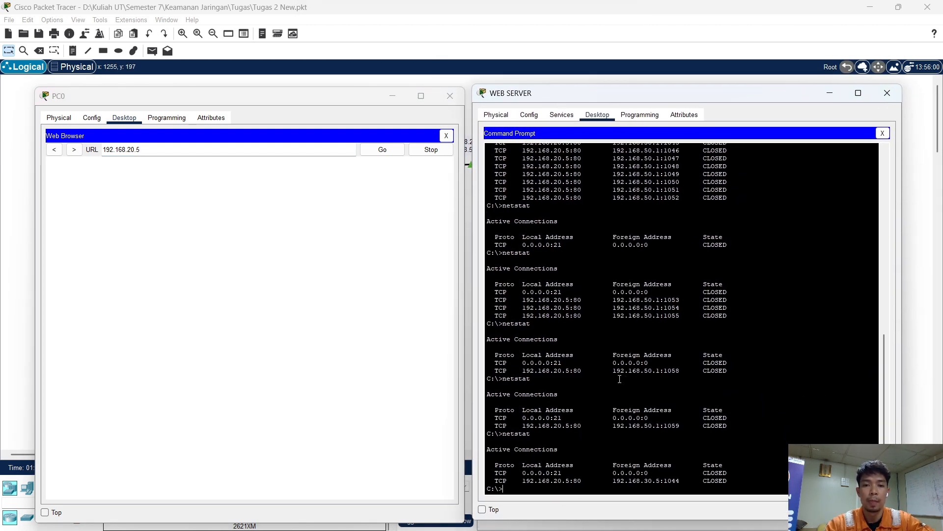
left_click(399, 150)
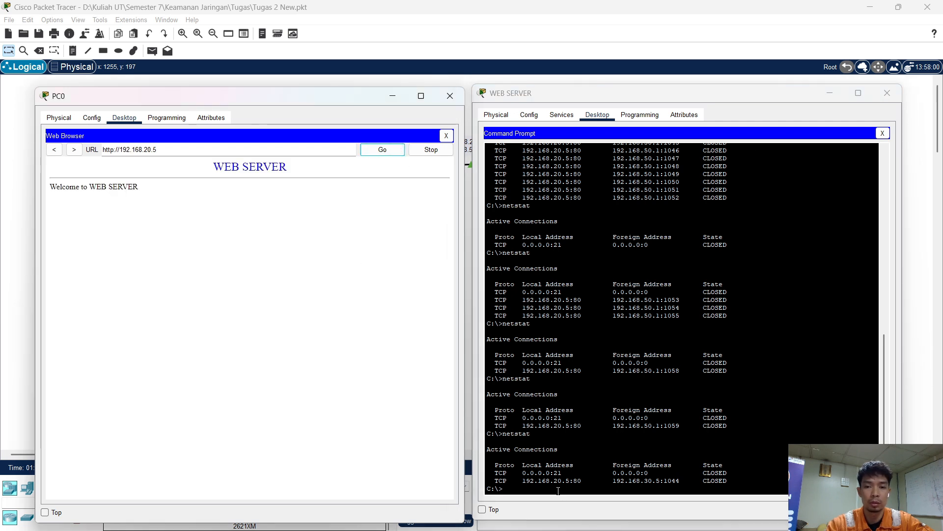
- List the WEB SERVER's active connections by running netstat in its Command Prompt
left_click(530, 480)
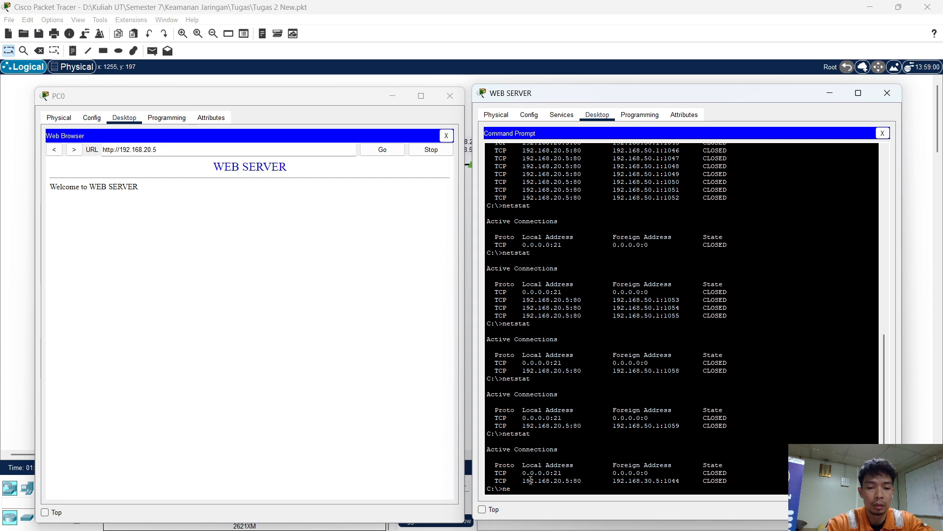
key("Return")
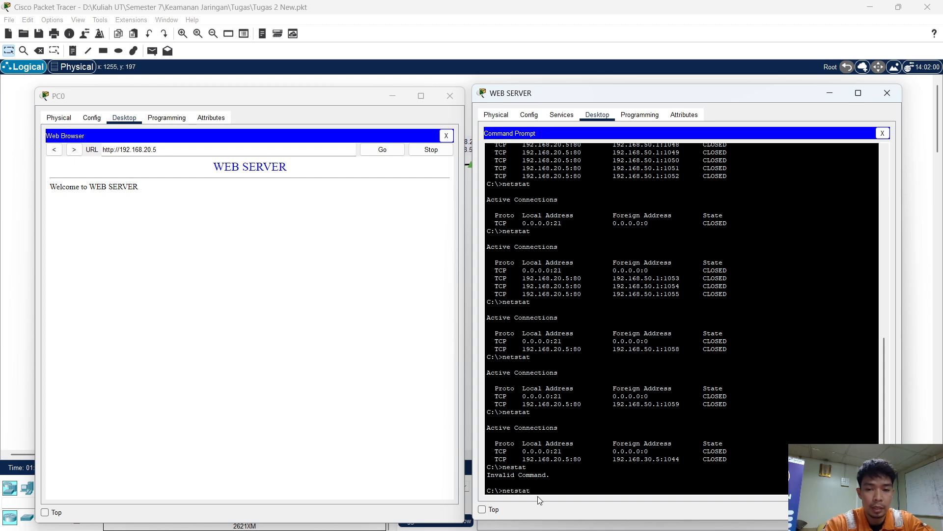
type("netstat")
key("Return")
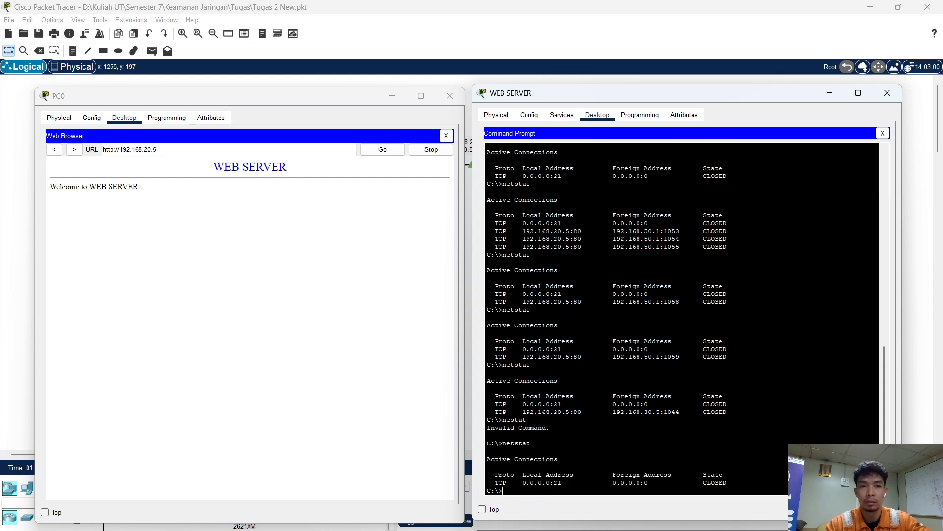
left_click(386, 150)
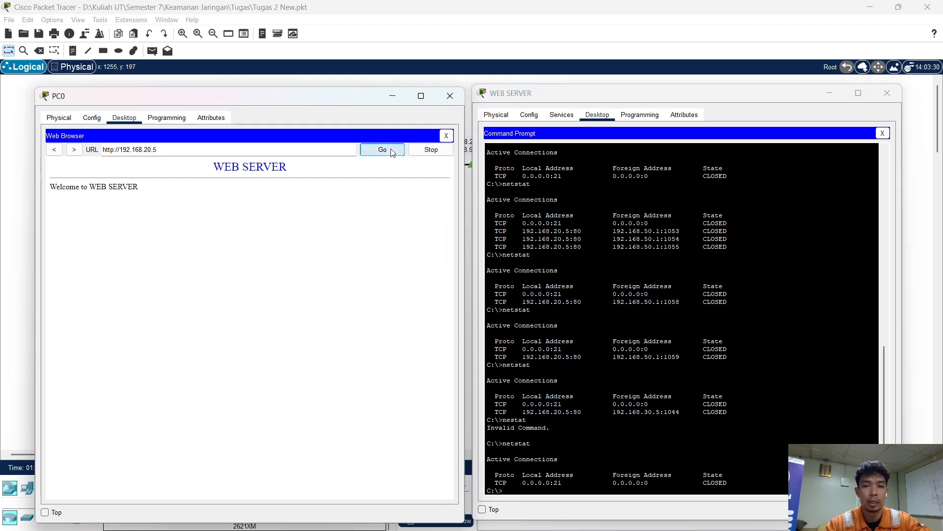
left_click(525, 490)
type("neta")
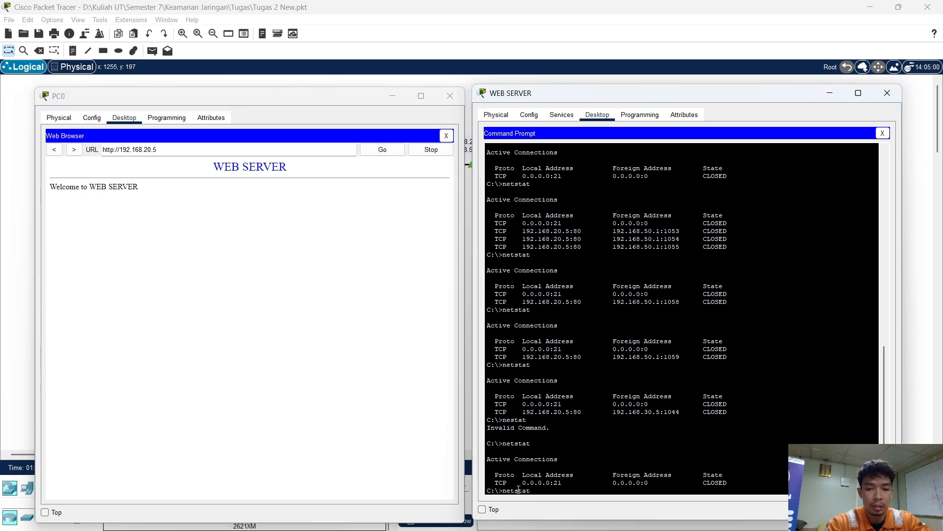
type("tat")
key("Return")
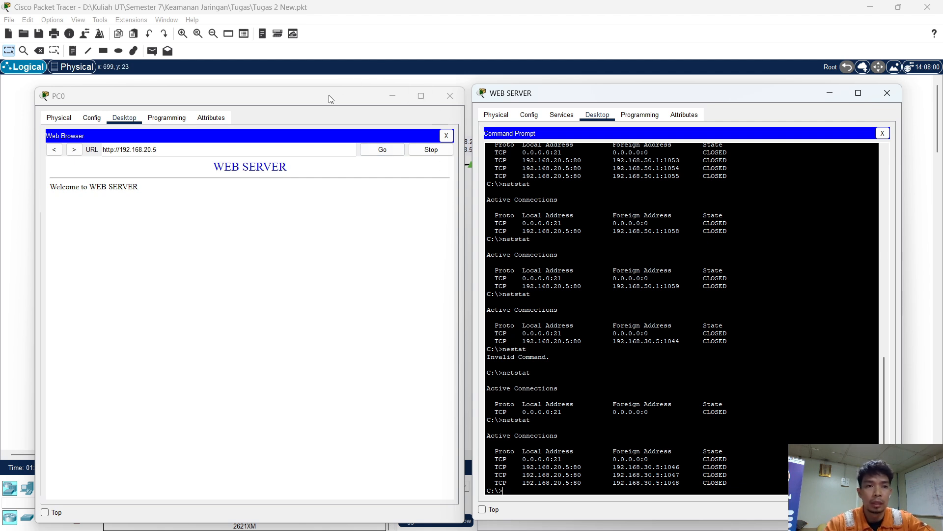
- Close the PC0 window after checking its address in the topology, and move the WEB SERVER window away from the PCs
left_click_drag(331, 95, 318, 250)
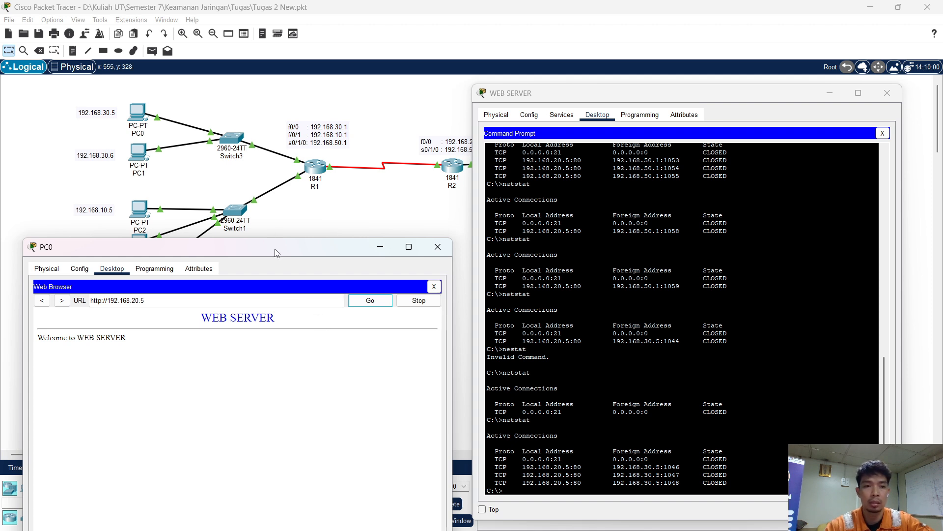
left_click_drag(270, 251, 285, 164)
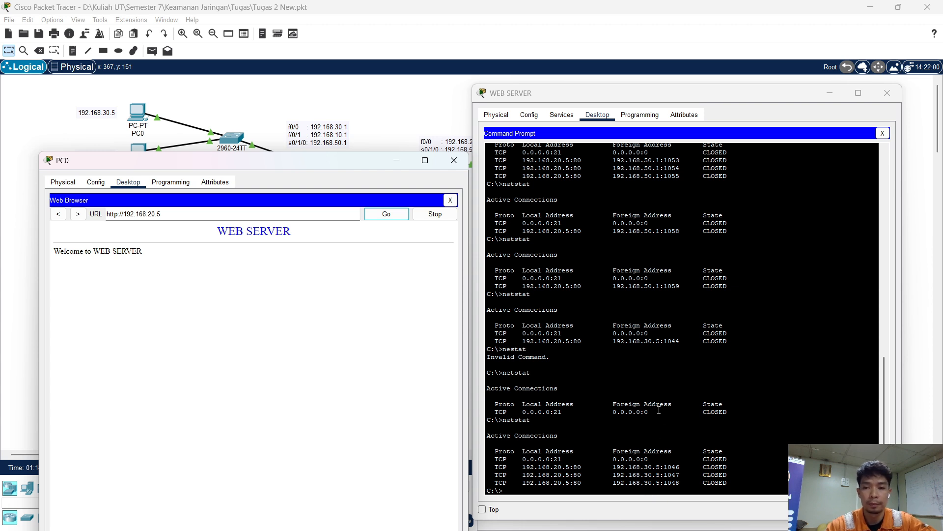
left_click_drag(331, 161, 327, 68)
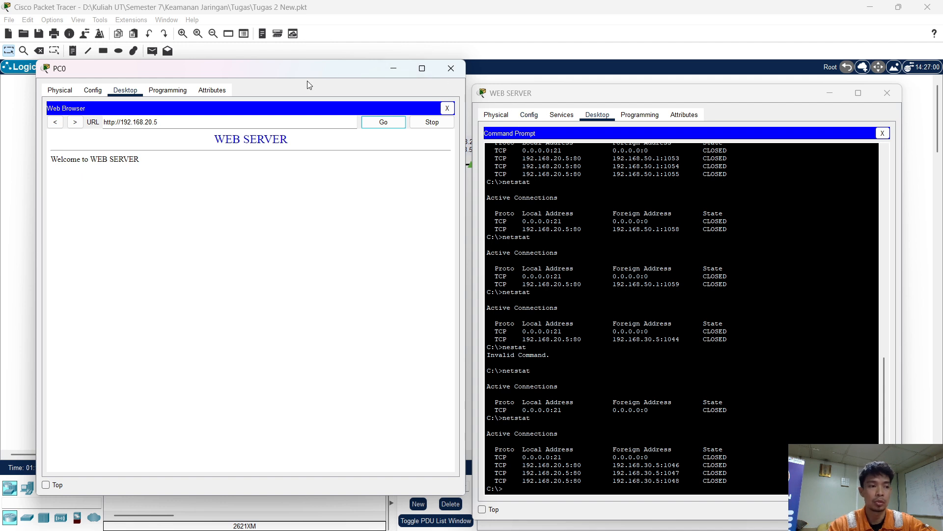
left_click(445, 72)
left_click_drag(565, 99, 560, 72)
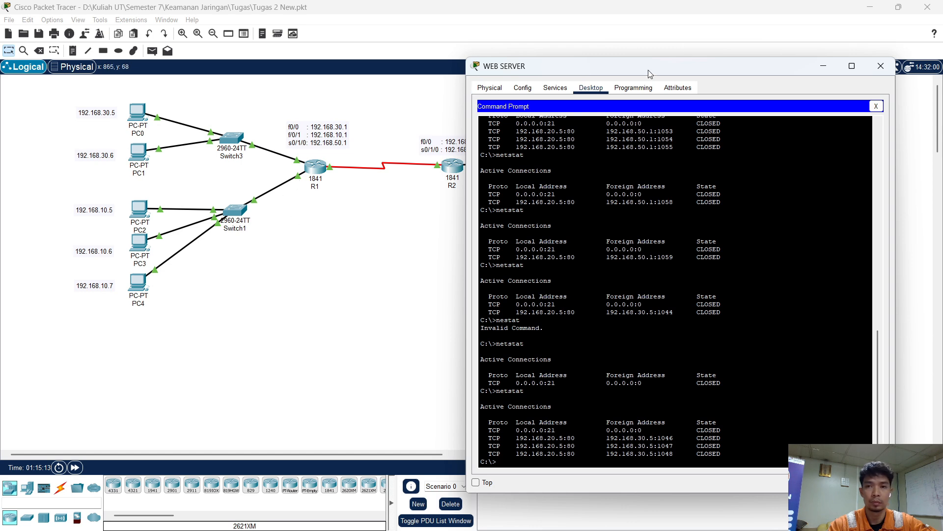
left_click_drag(647, 70, 703, 58)
left_click(283, 305)
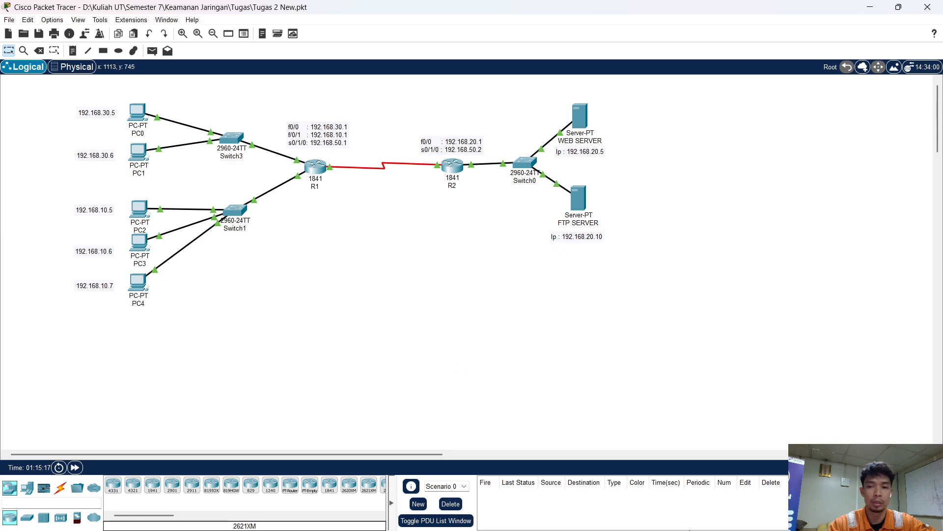
- Bring back the WEB SERVER Command Prompt, open PC4's Web Browser, and place the two windows side by side
mouse_move(750, 529)
mouse_move(622, 521)
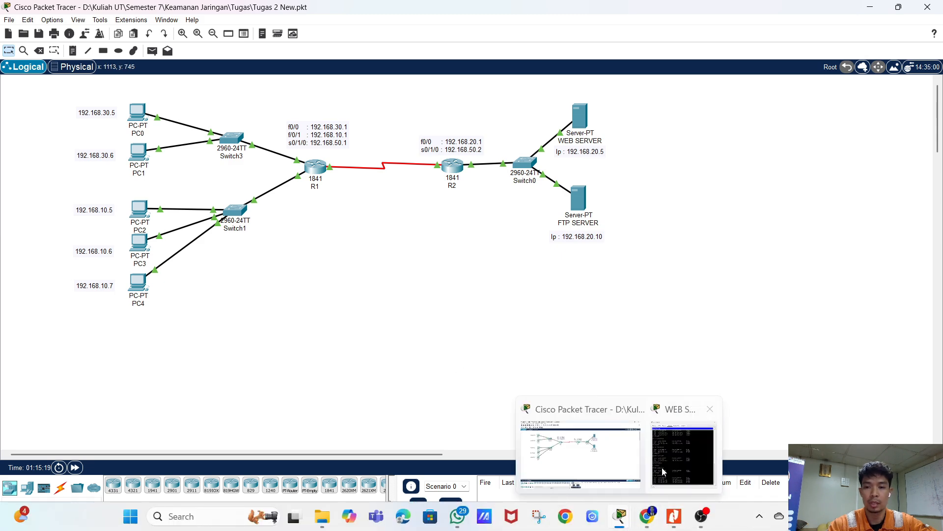
left_click(685, 449)
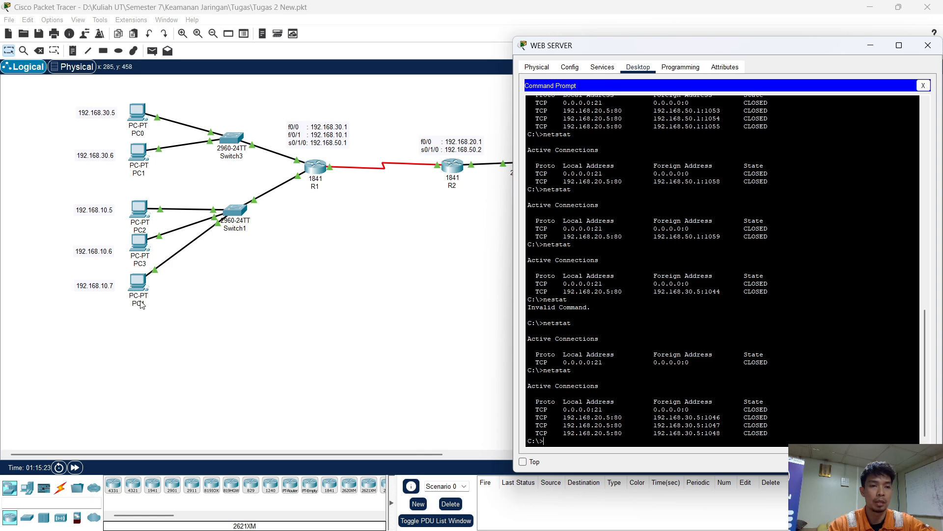
left_click(142, 282)
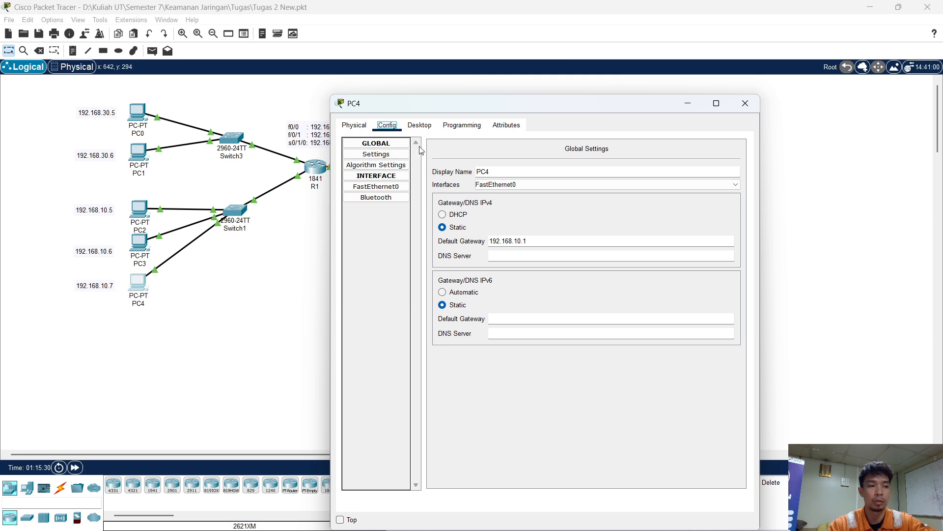
left_click(427, 129)
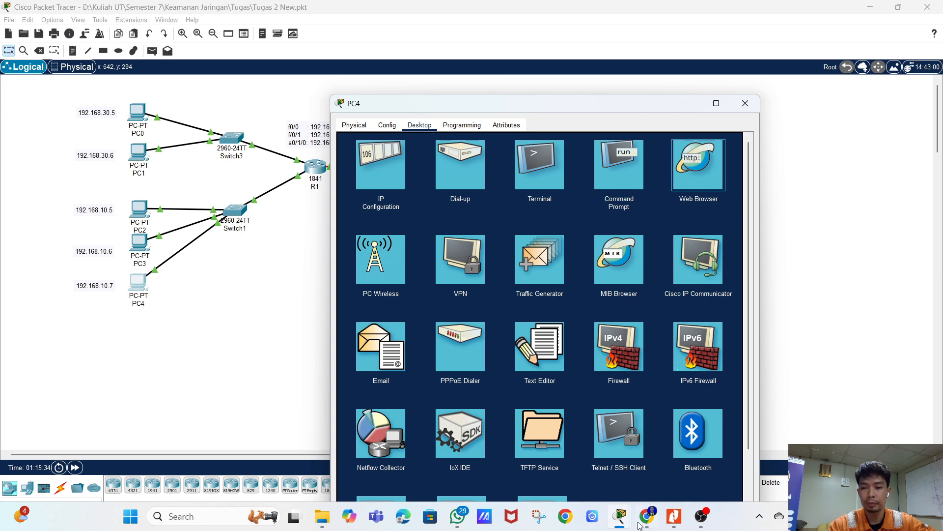
mouse_move(645, 519)
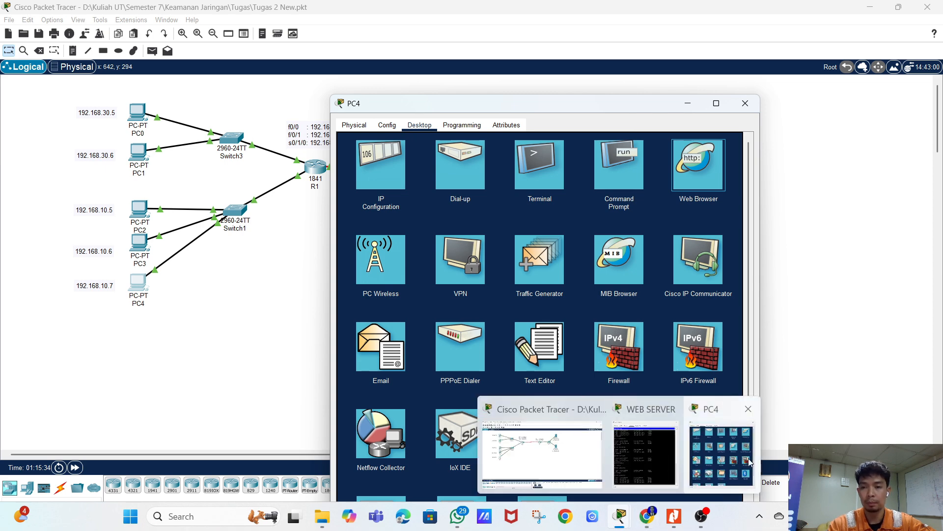
mouse_move(733, 462)
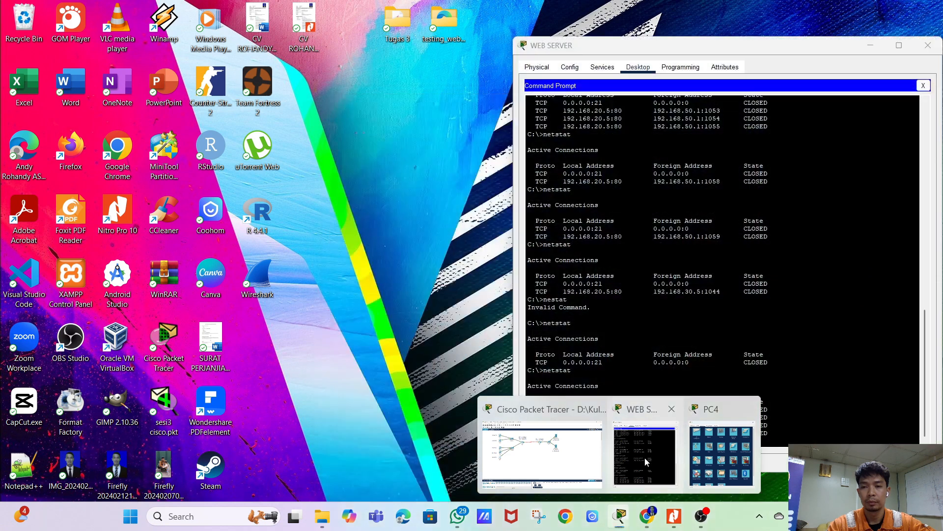
left_click(645, 457)
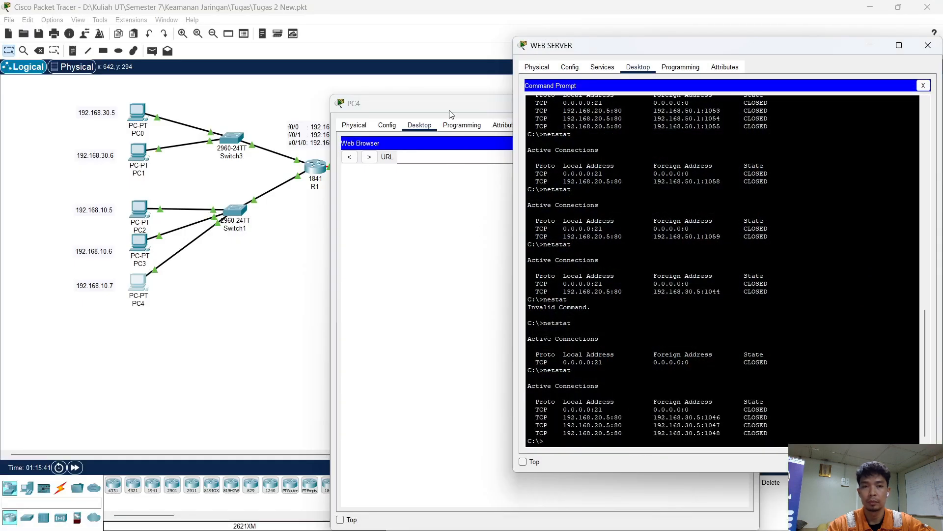
left_click_drag(450, 112, 183, 78)
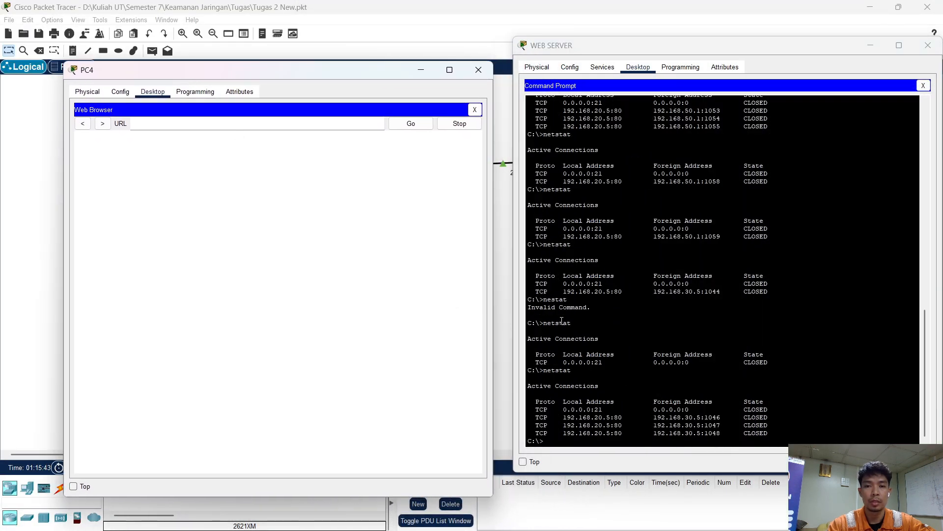
- Load 192.168.20.5 in PC4's Web Browser
left_click(219, 120)
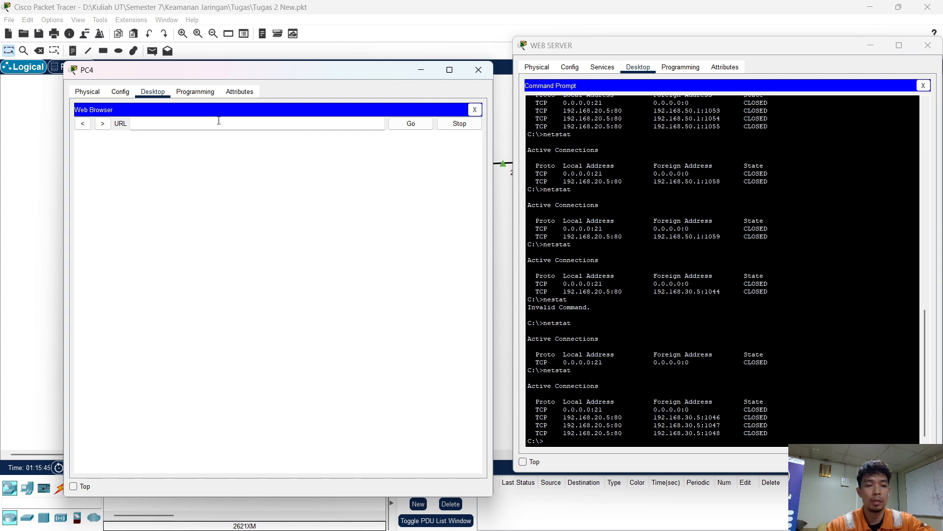
type("192")
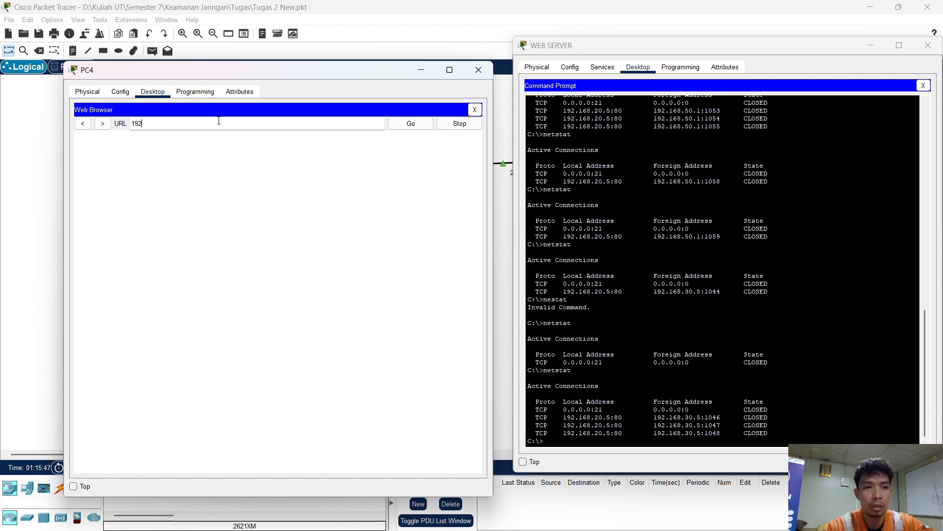
type(".168.")
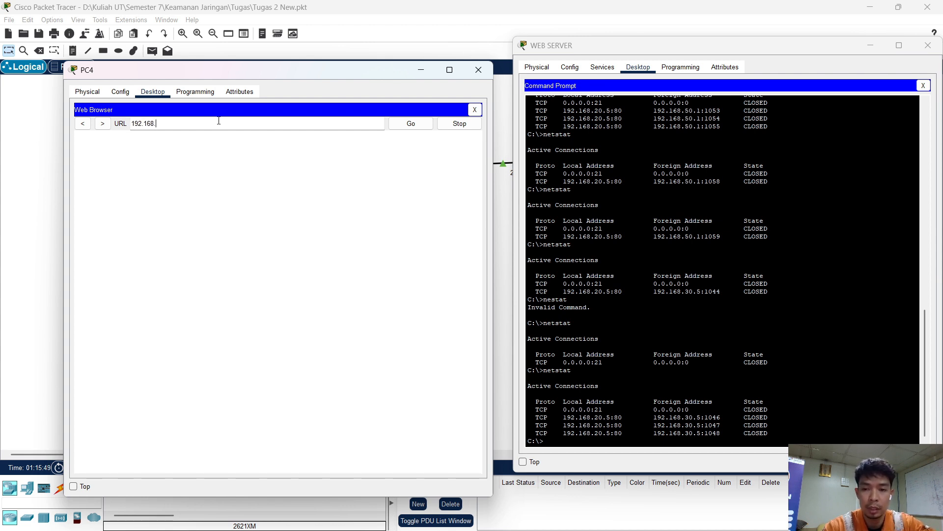
type("20.")
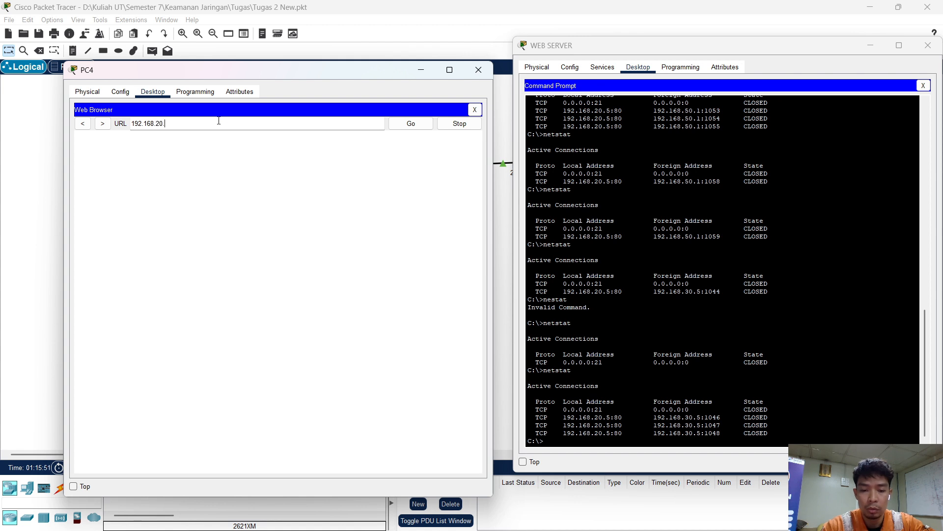
type("5")
left_click(410, 123)
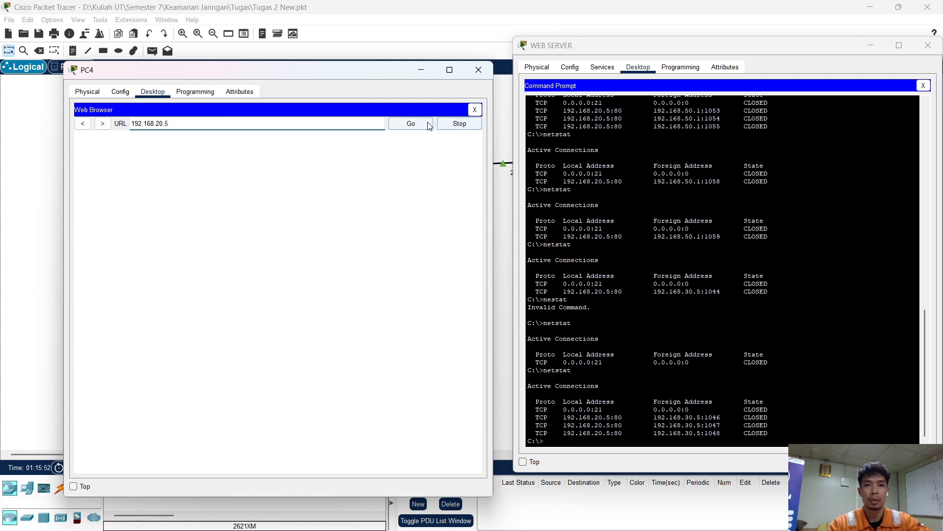
- Run netstat in the WEB SERVER's Command Prompt to list the connections after PC4's request
left_click(589, 438)
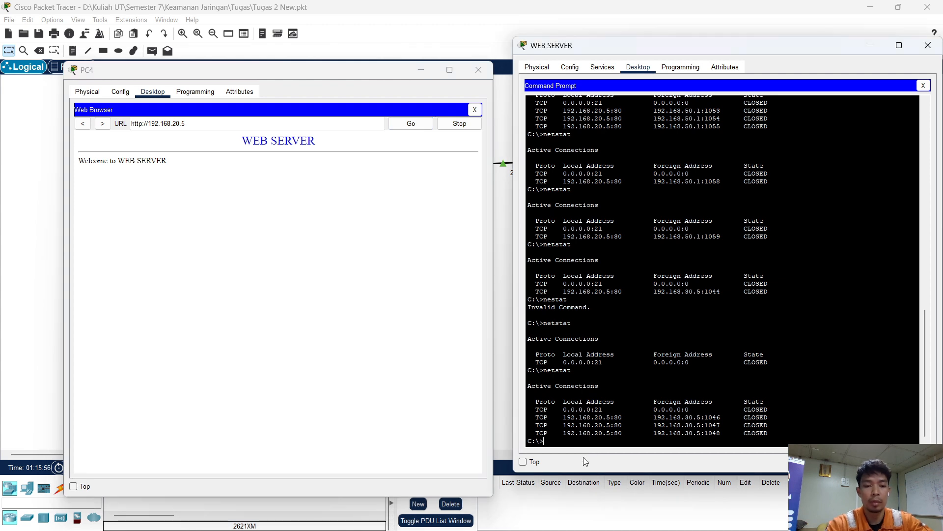
type("netstat")
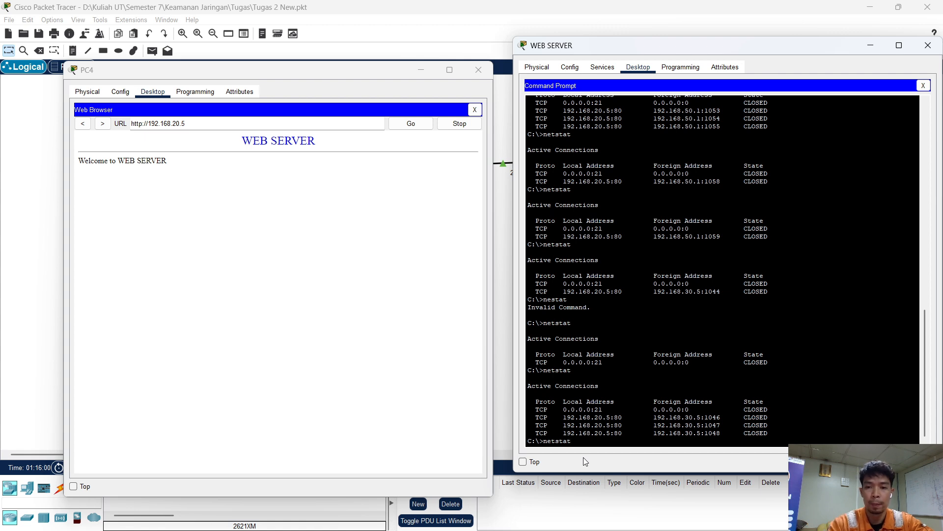
key("Return")
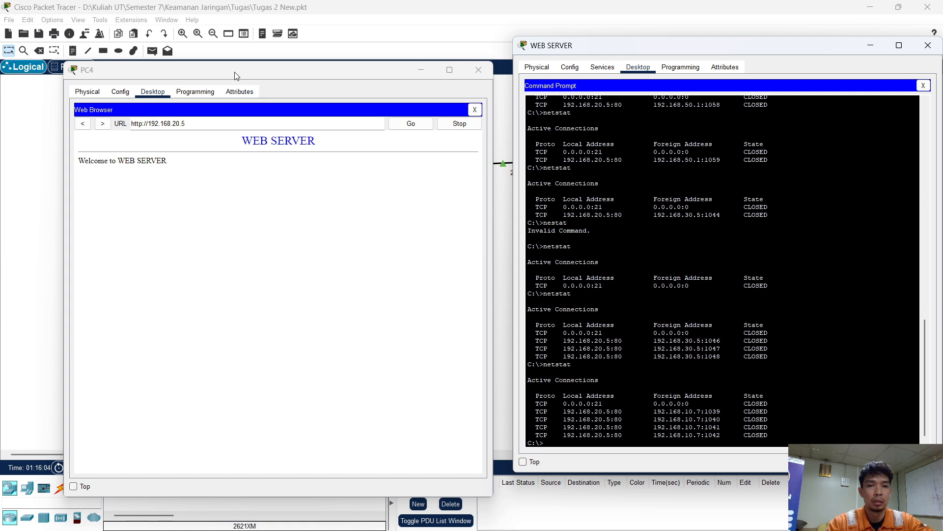
- Compare PC4's address in the topology with the WEB SERVER's netstat list and close the PC4 window
left_click_drag(301, 70, 358, 66)
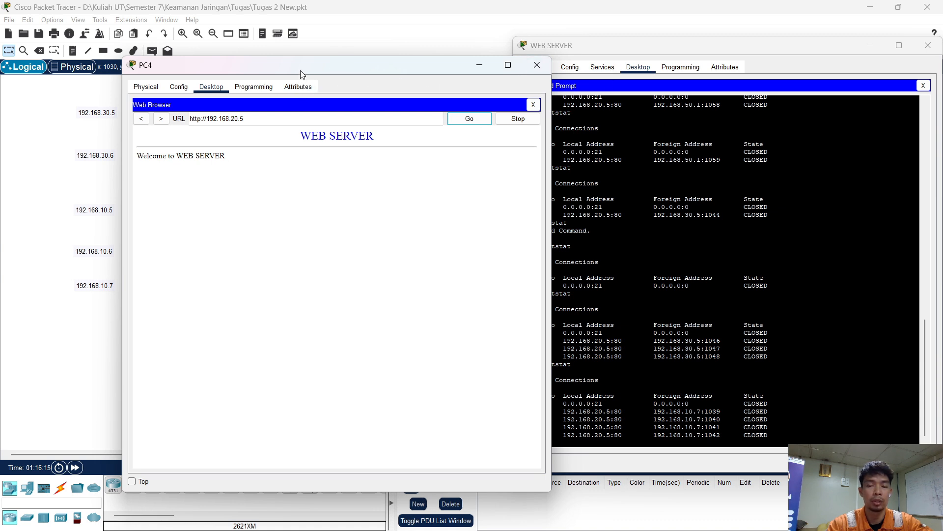
left_click_drag(302, 74, 341, 94)
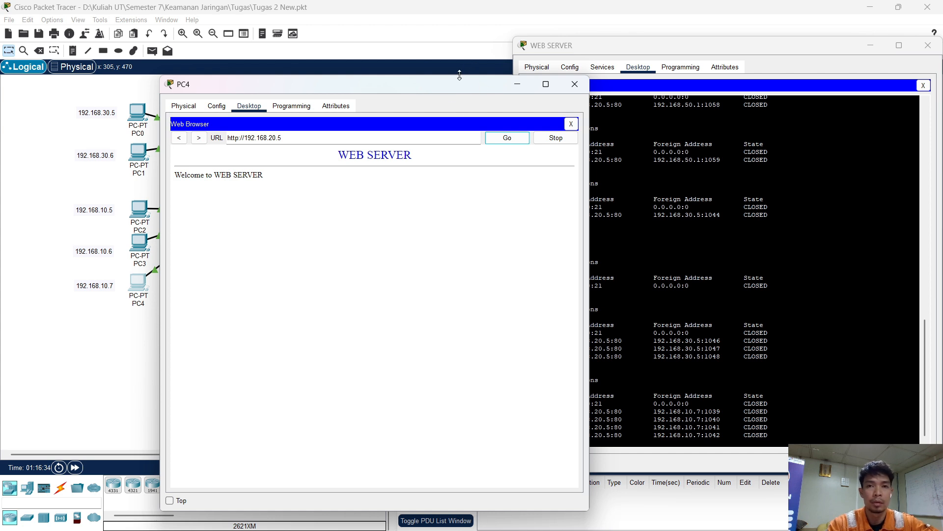
left_click_drag(463, 89, 397, 73)
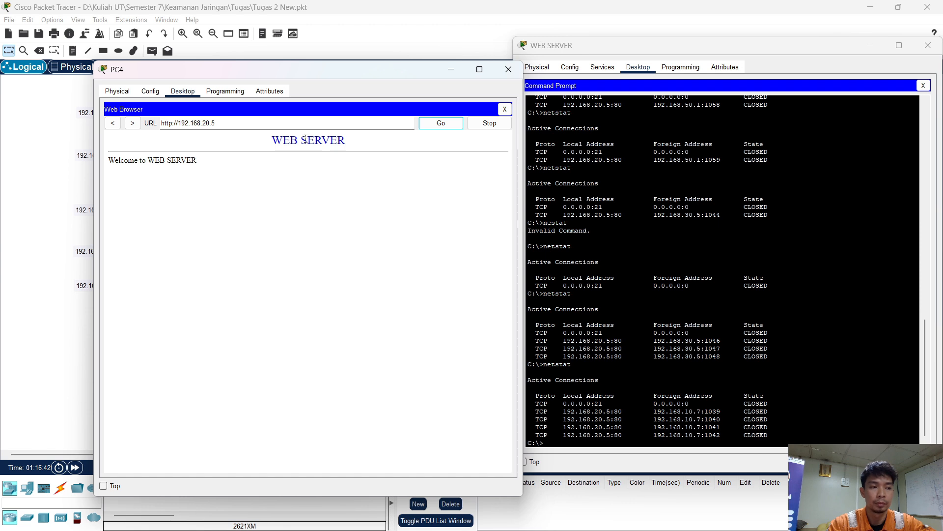
scroll(644, 380, "down", 1)
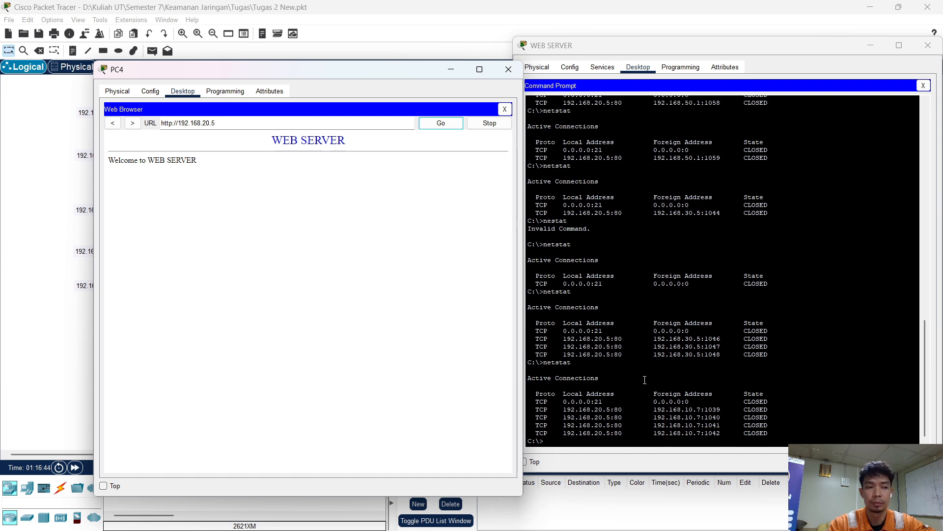
left_click(506, 72)
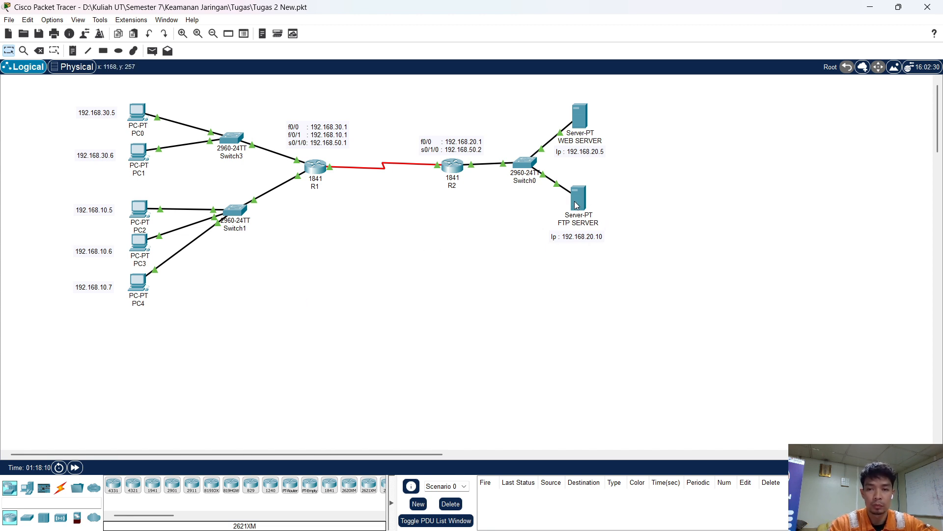
- Open PC0's Command Prompt and move its window clear of the PC address labels
mouse_move(575, 202)
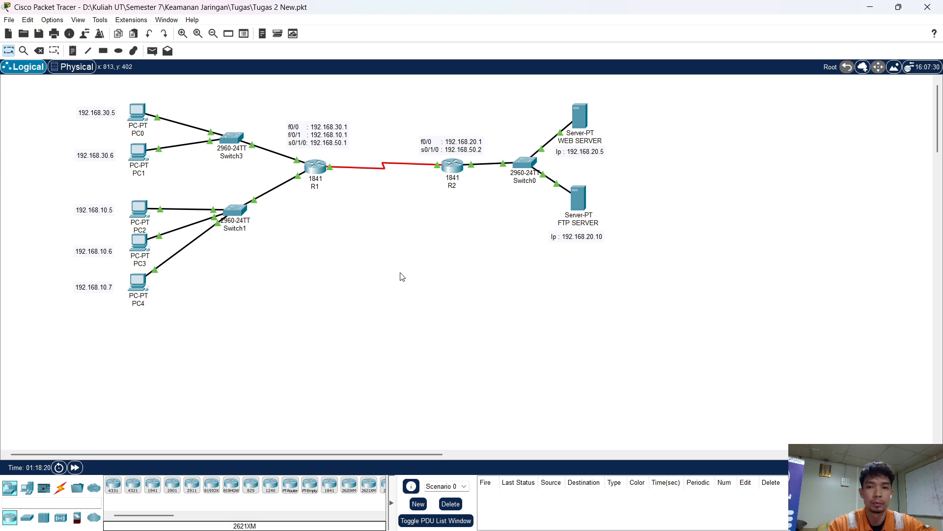
left_click(137, 117)
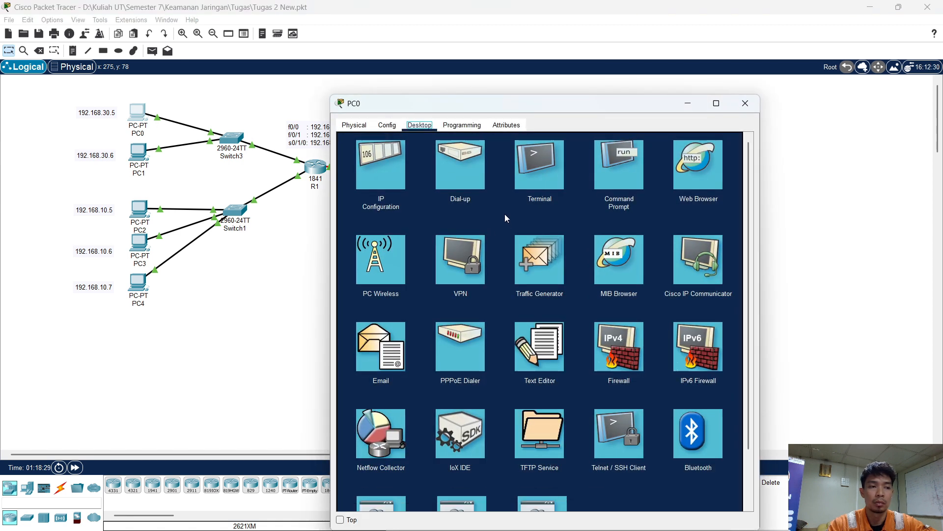
left_click(611, 169)
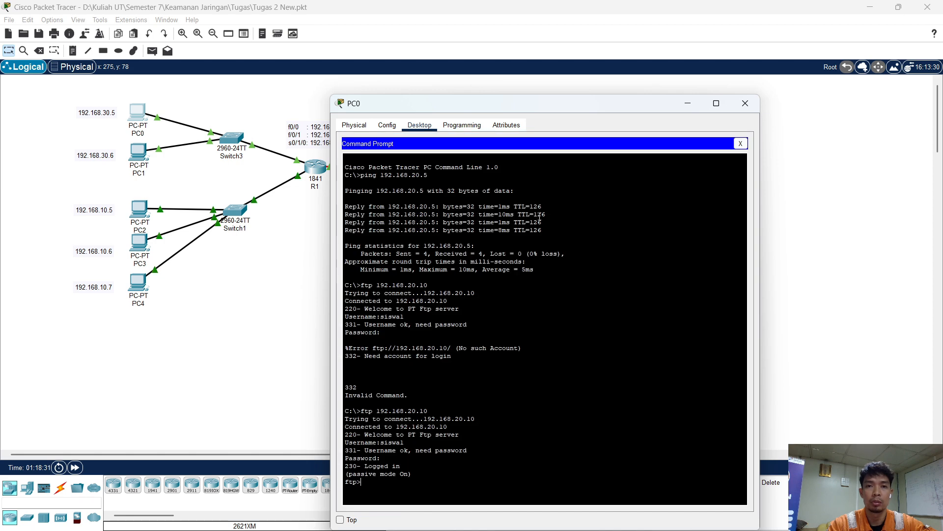
left_click_drag(502, 109, 356, 80)
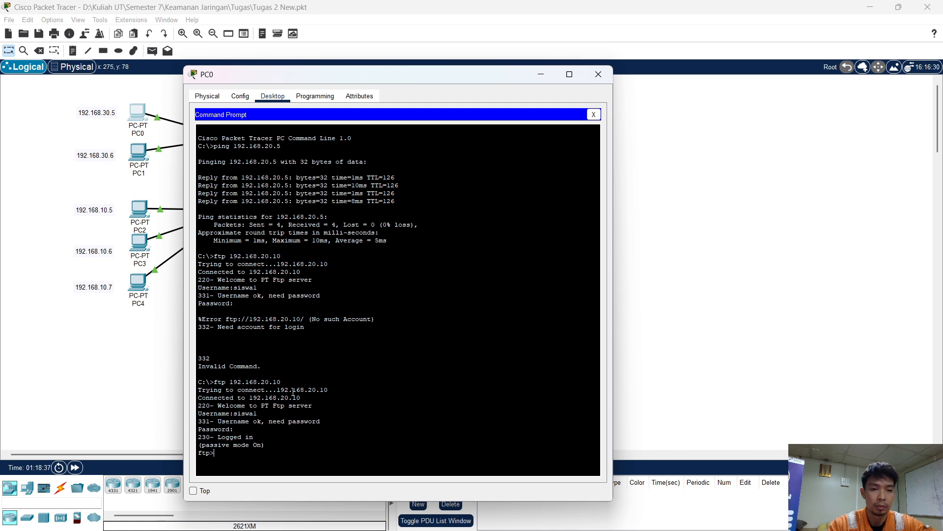
- Try to leave PC0's open FTP session with the commands ex and exit, reopening the Command Prompt between attempts
type("e")
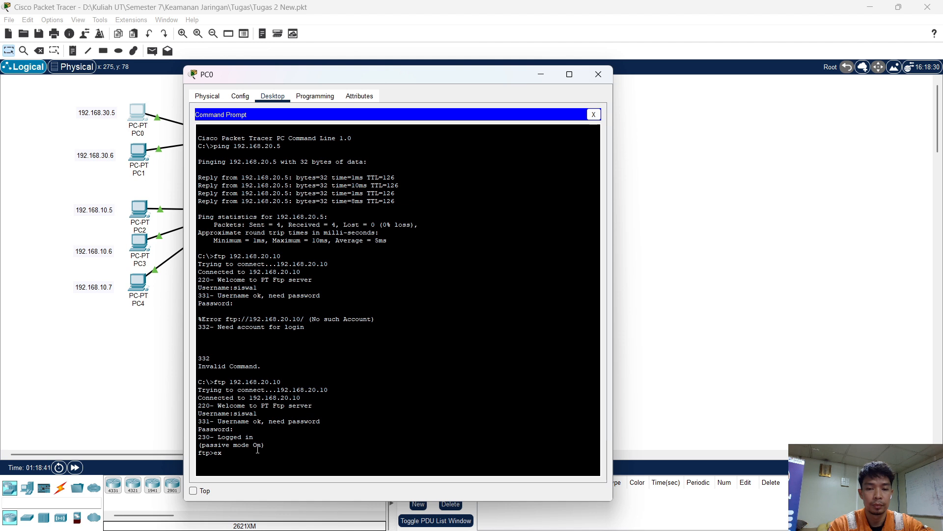
type("x")
key("Return")
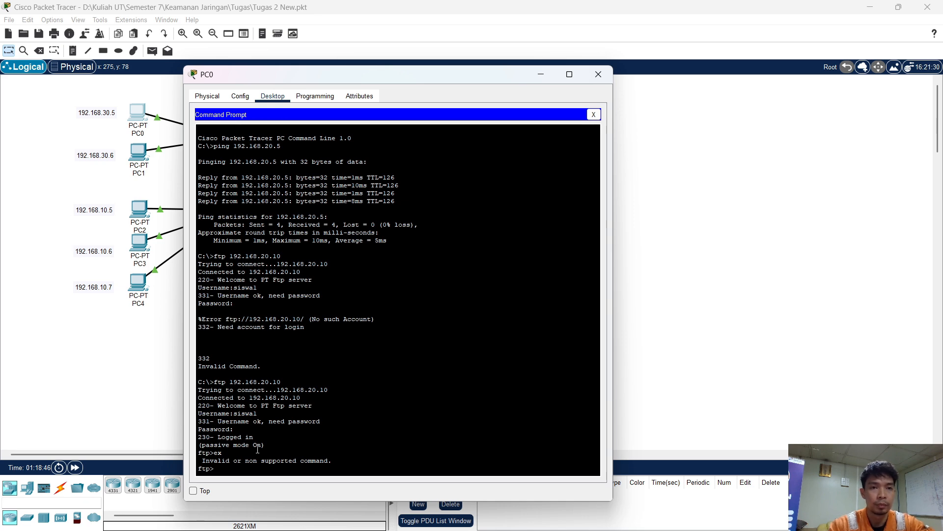
left_click(594, 115)
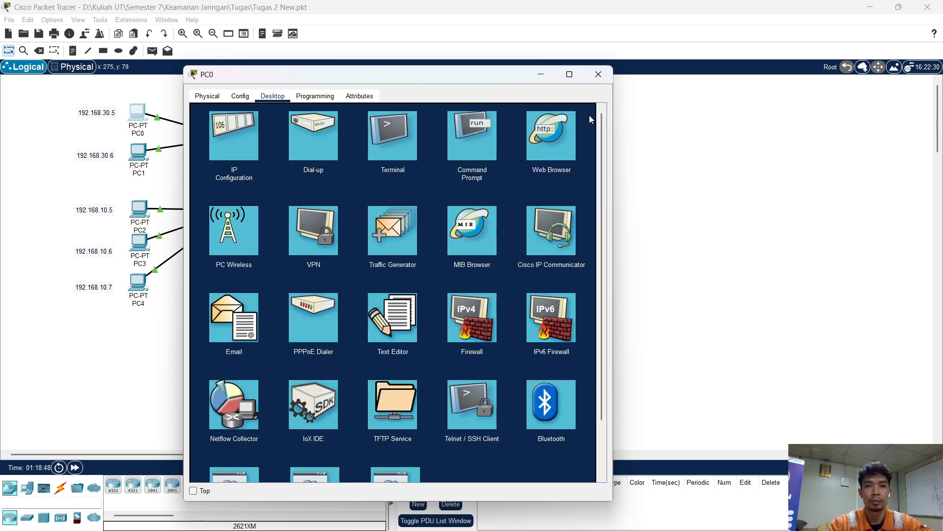
left_click(473, 130)
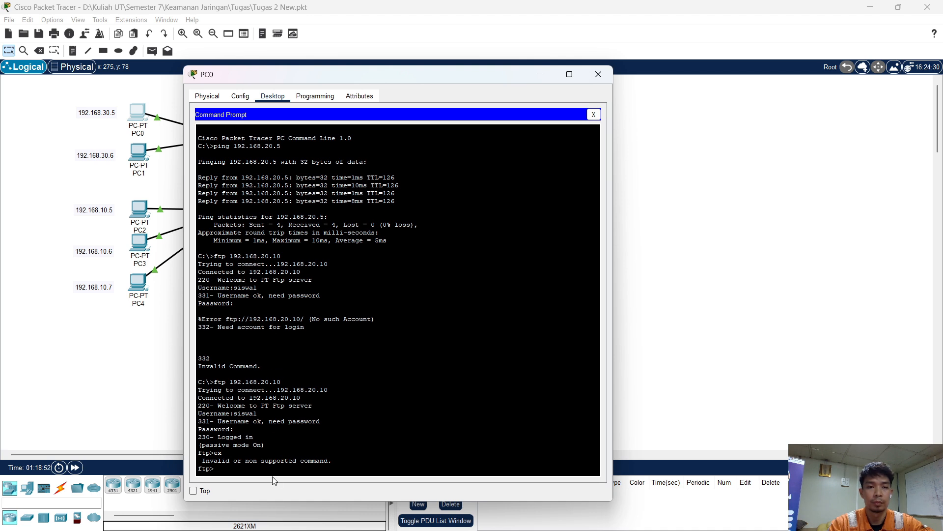
type("ex")
key("Return")
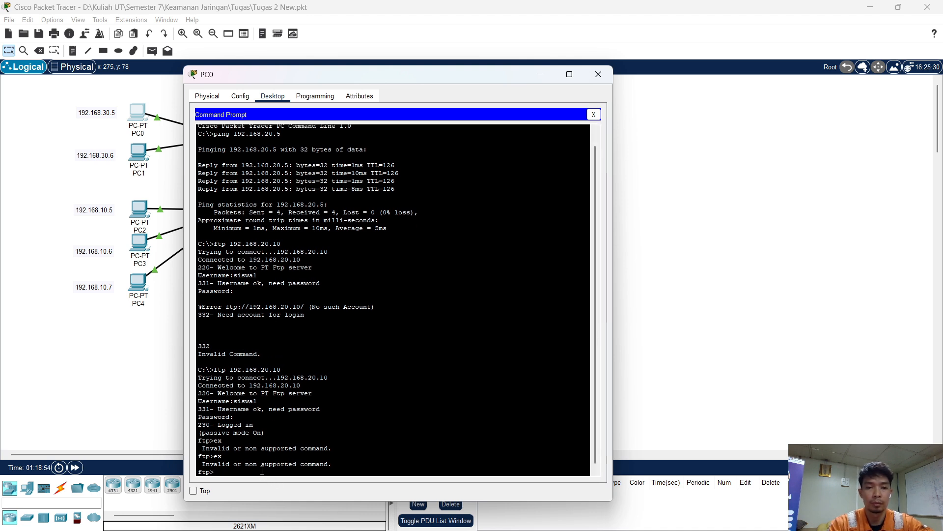
type("exit")
key("Return")
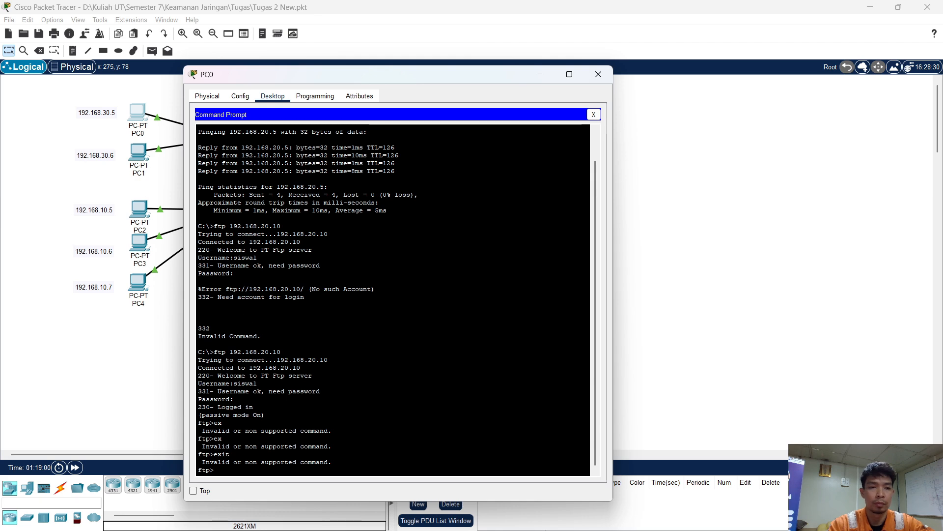
mouse_move(733, 511)
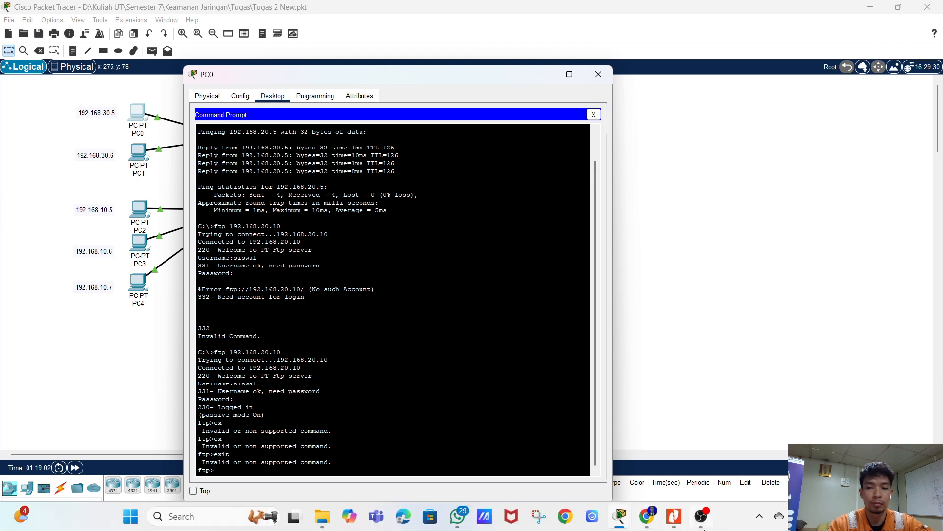
left_click(701, 516)
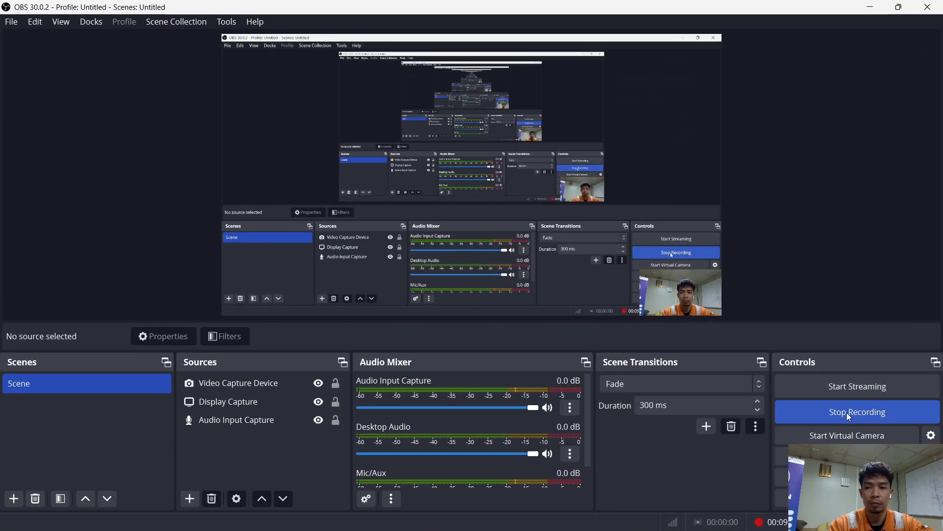
left_click(847, 412)
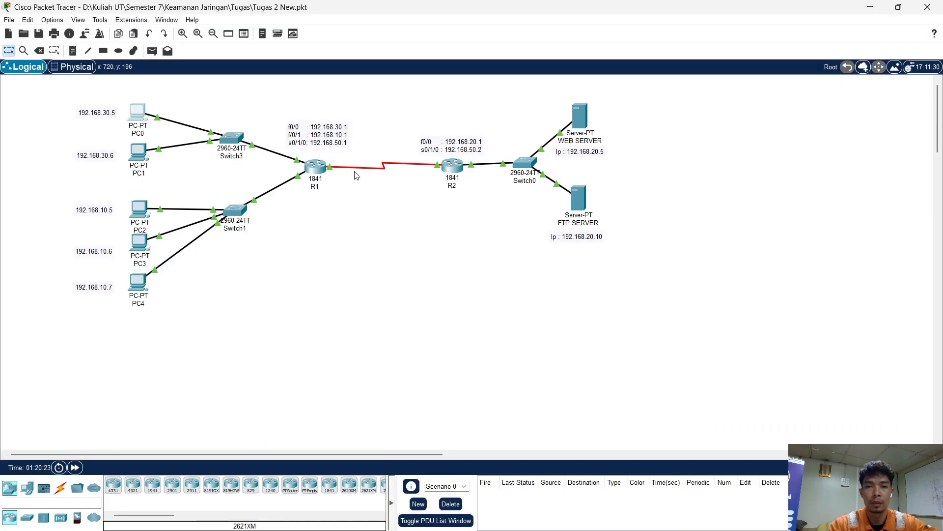
mouse_move(636, 528)
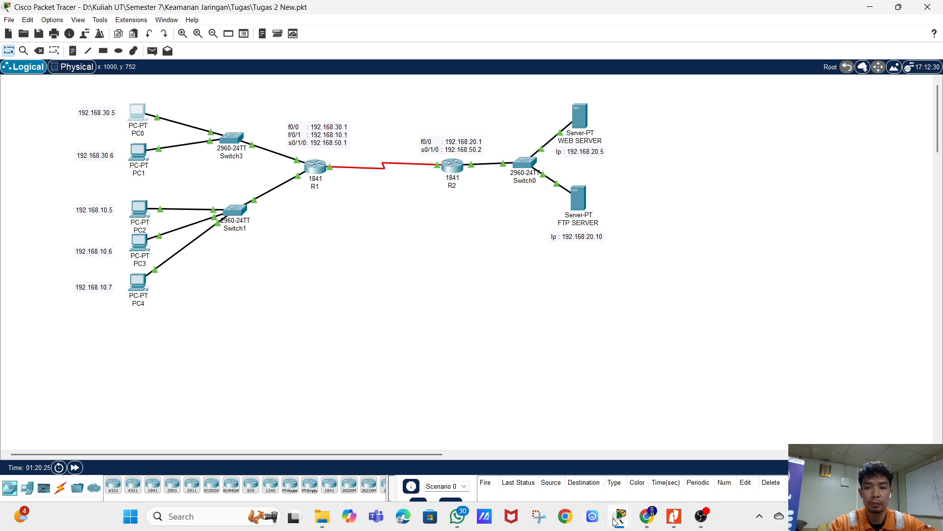
- Bring back PC0's Command Prompt, open the FTP SERVER's Command Prompt, and place the two windows side by side
left_click(594, 462)
mouse_move(620, 517)
left_click(674, 450)
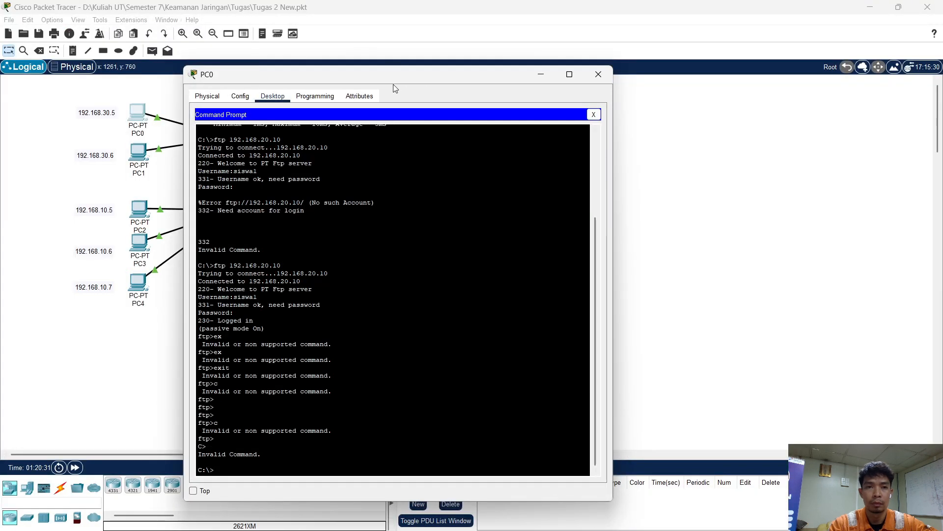
left_click_drag(391, 77, 265, 68)
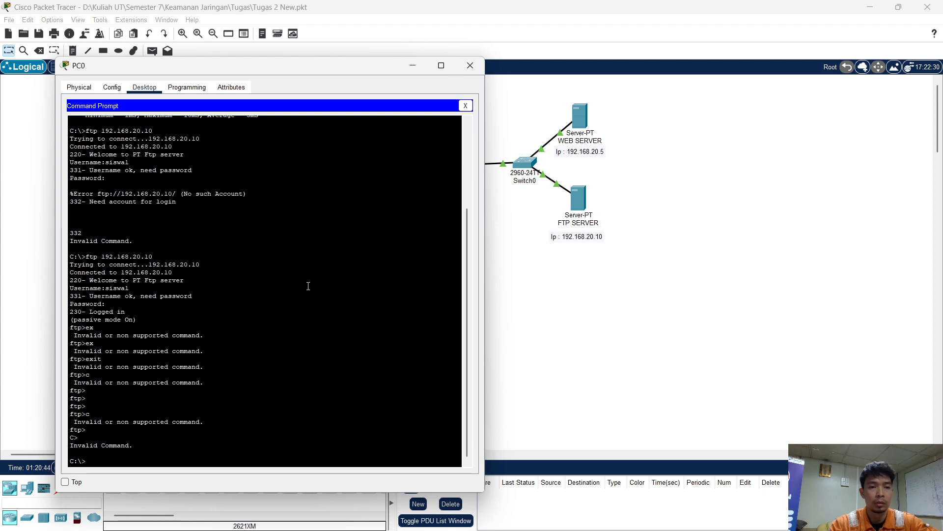
left_click(577, 202)
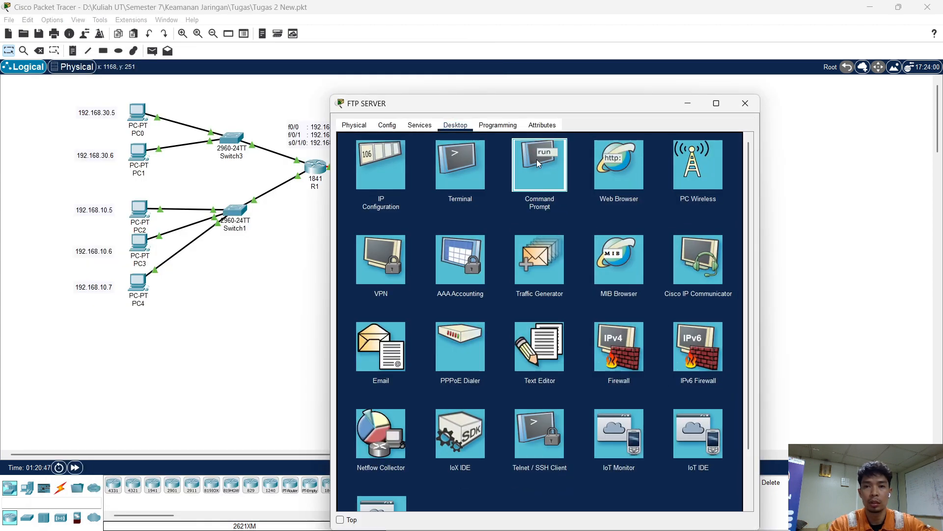
left_click(536, 159)
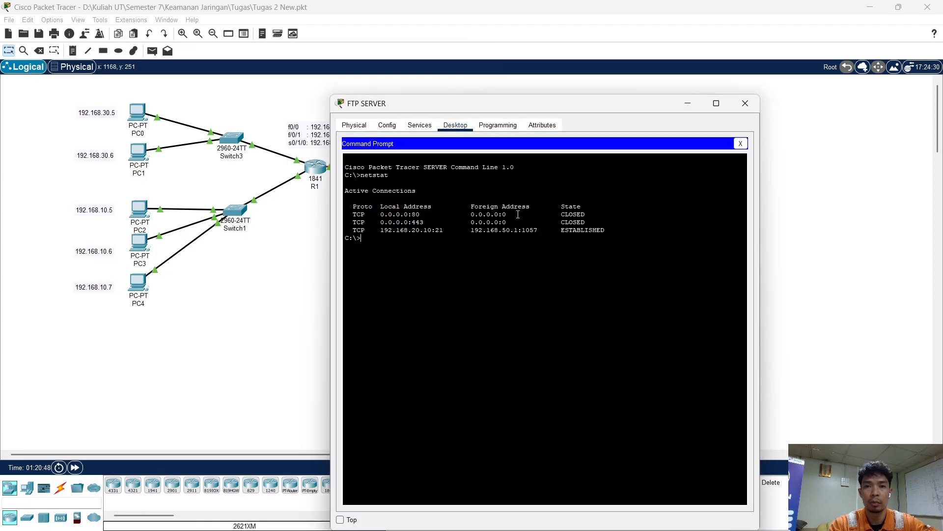
left_click_drag(463, 103, 589, 88)
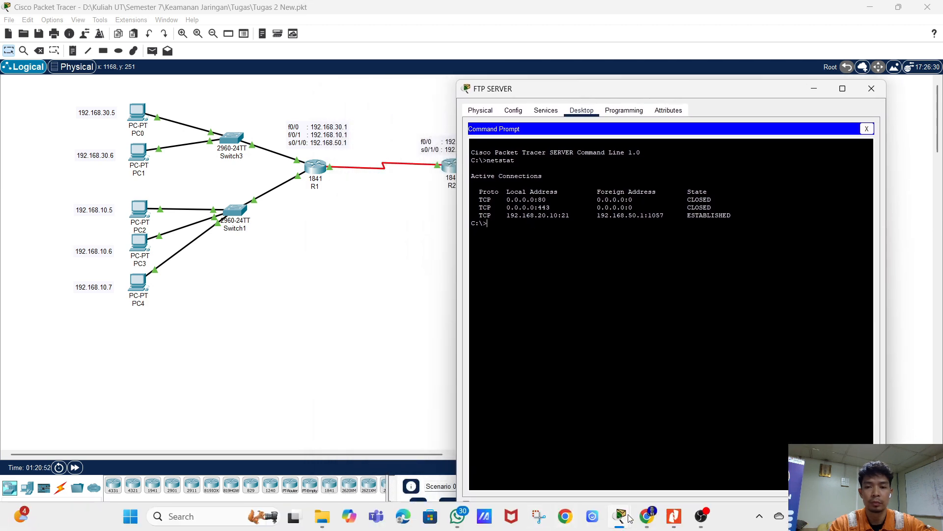
- Start an FTP connection to 192.168.20.10 from PC0's Command Prompt
mouse_move(621, 521)
left_click(646, 479)
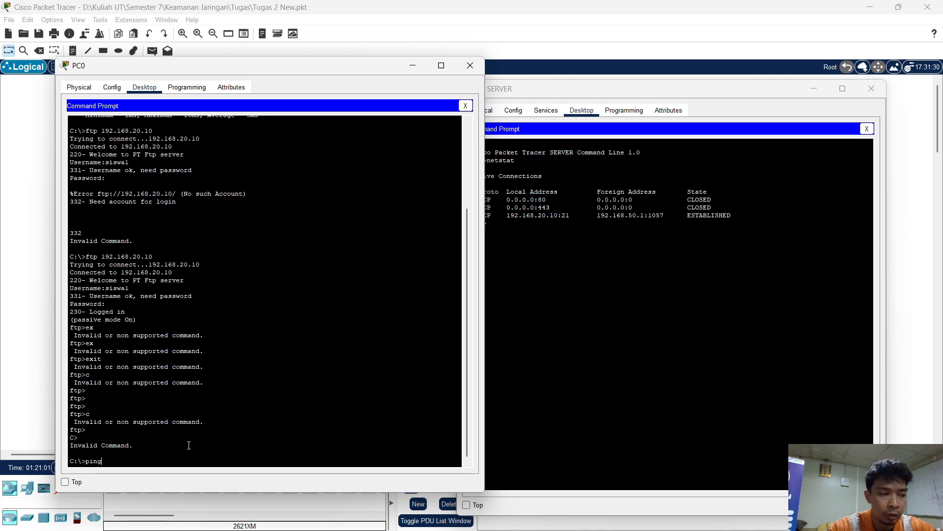
key("BackSpace")
key("BackSpace")
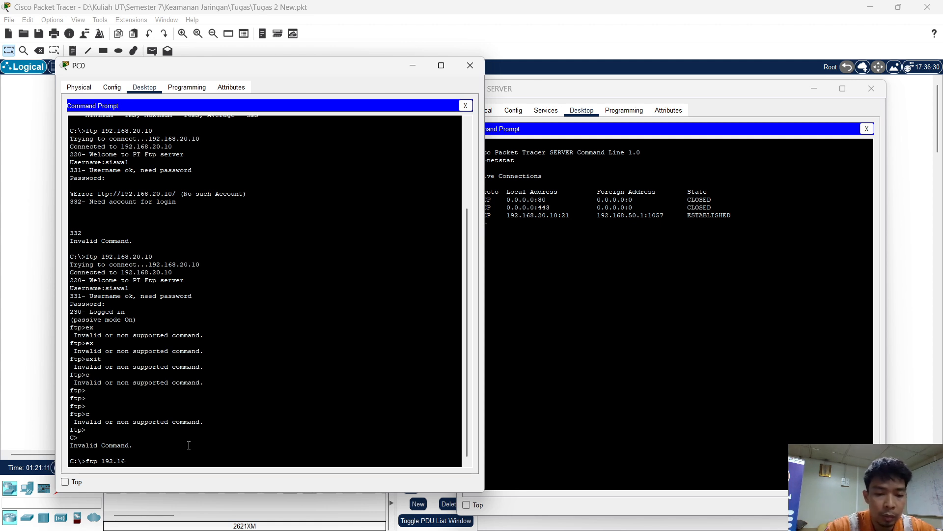
type("20.10")
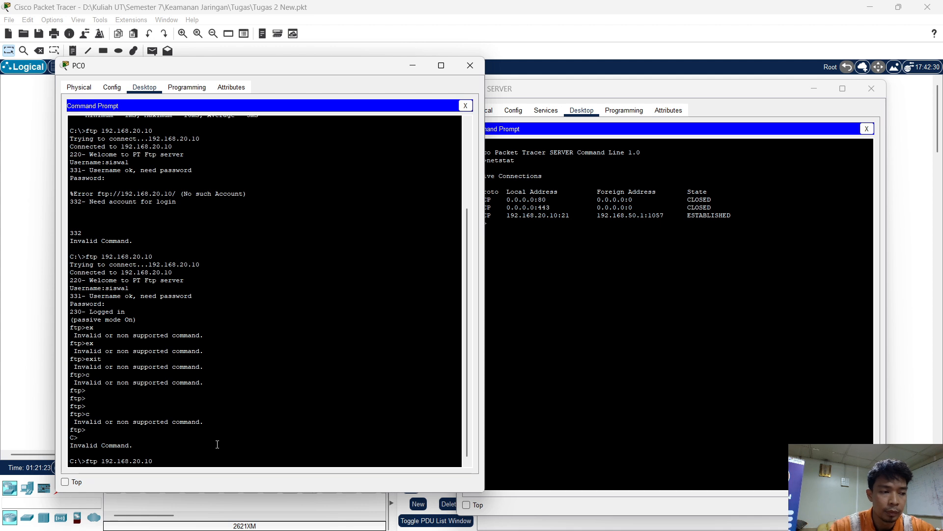
key("Return")
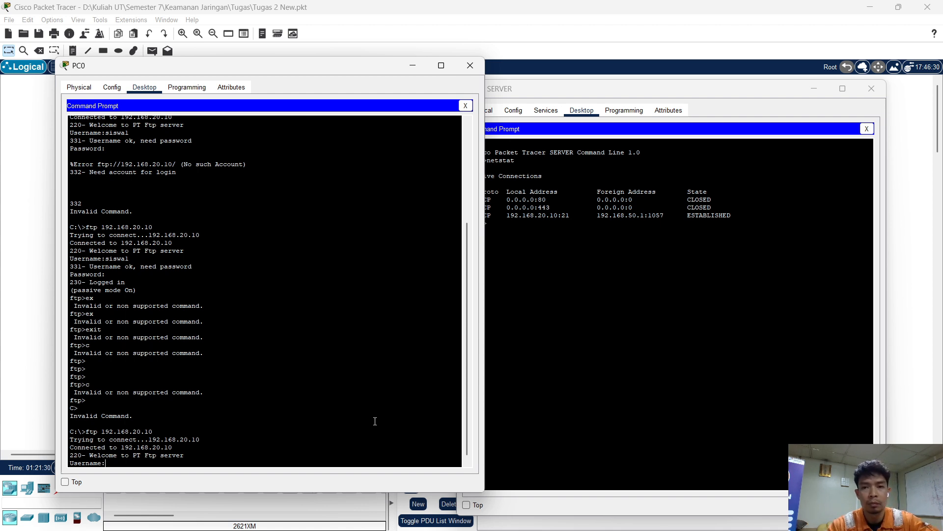
- Run netstat in the FTP SERVER's Command Prompt to list the connections after PC0's FTP request
left_click(639, 307)
type("n")
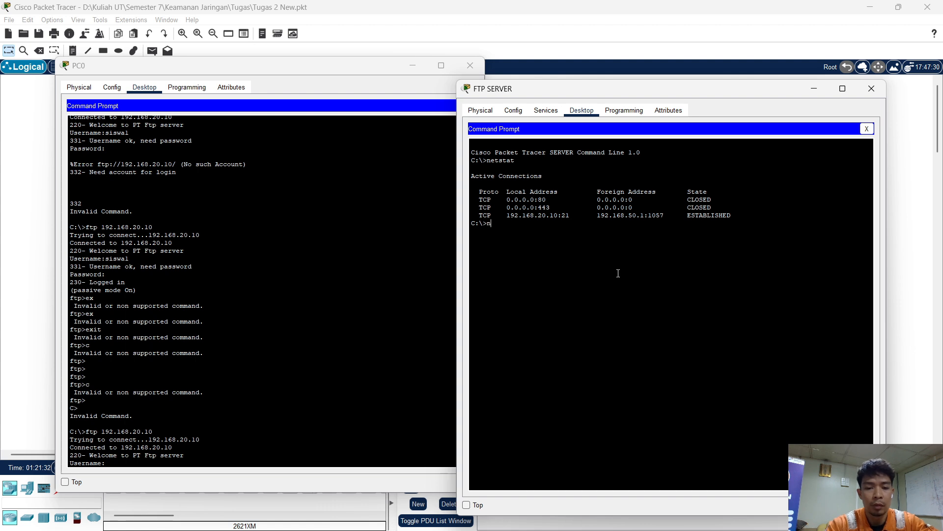
type("etstat")
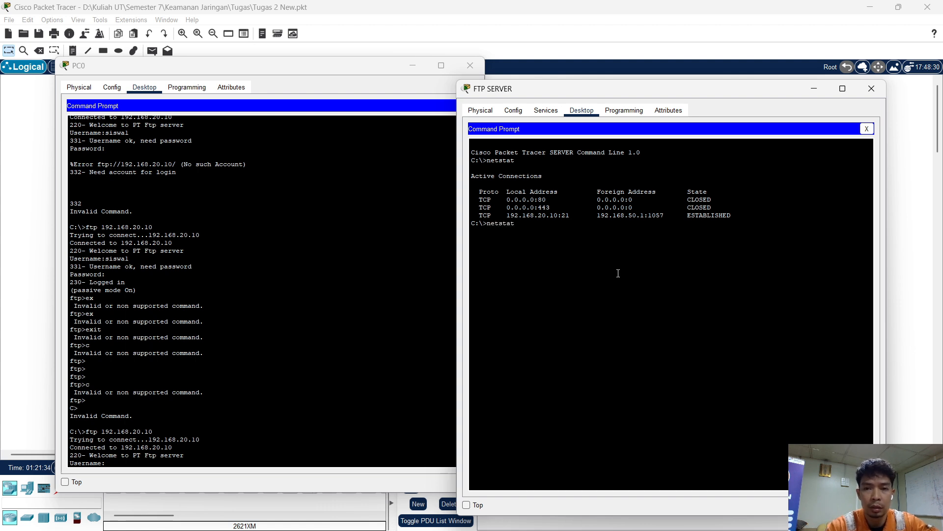
key("Return")
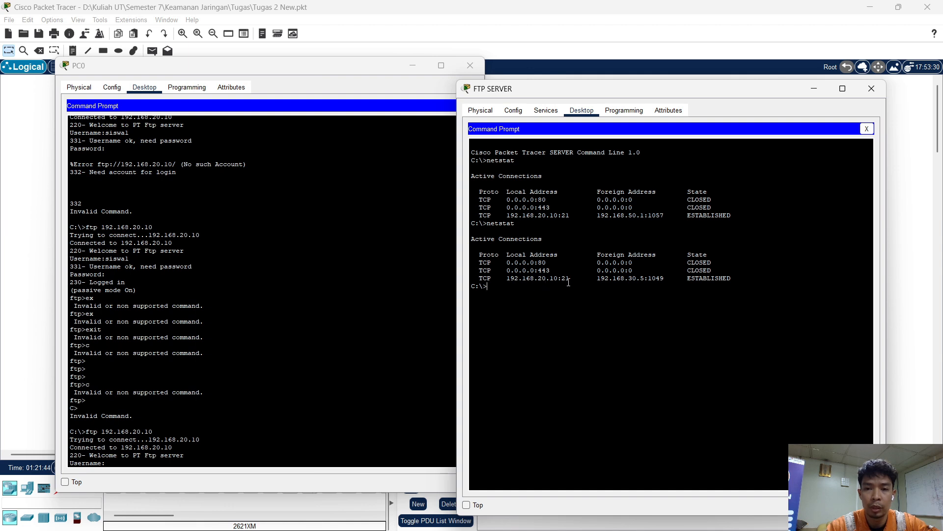
- Compare PC0's address in the topology with the FTP SERVER's netstat list and close the PC0 window
left_click_drag(277, 65, 302, 155)
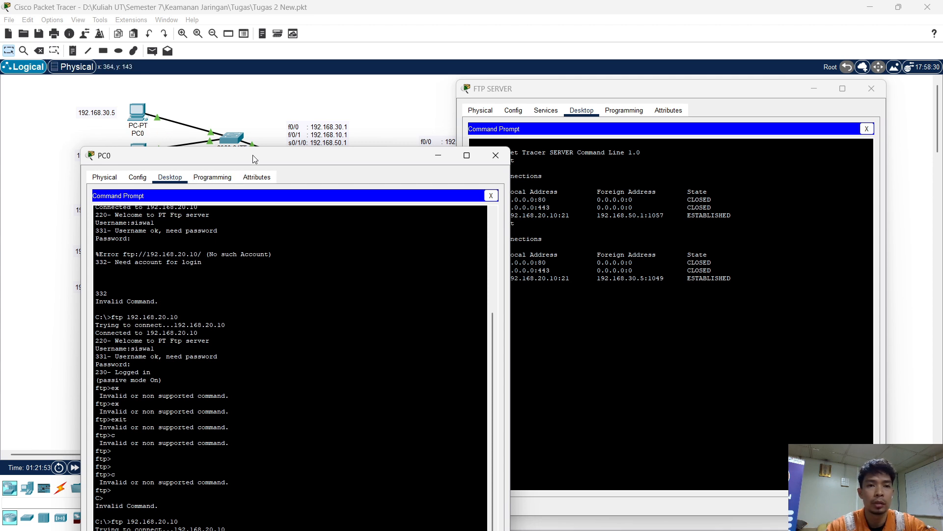
left_click_drag(254, 158, 243, 100)
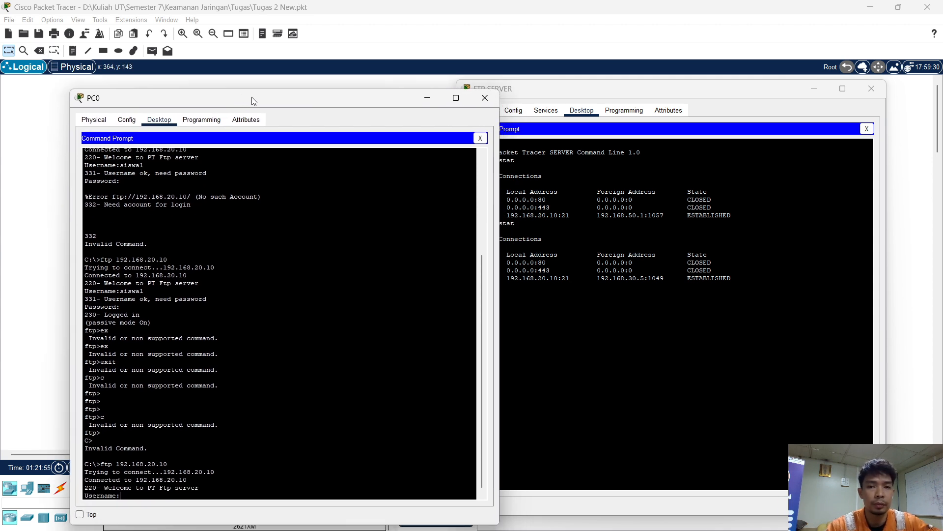
left_click_drag(258, 104, 314, 33)
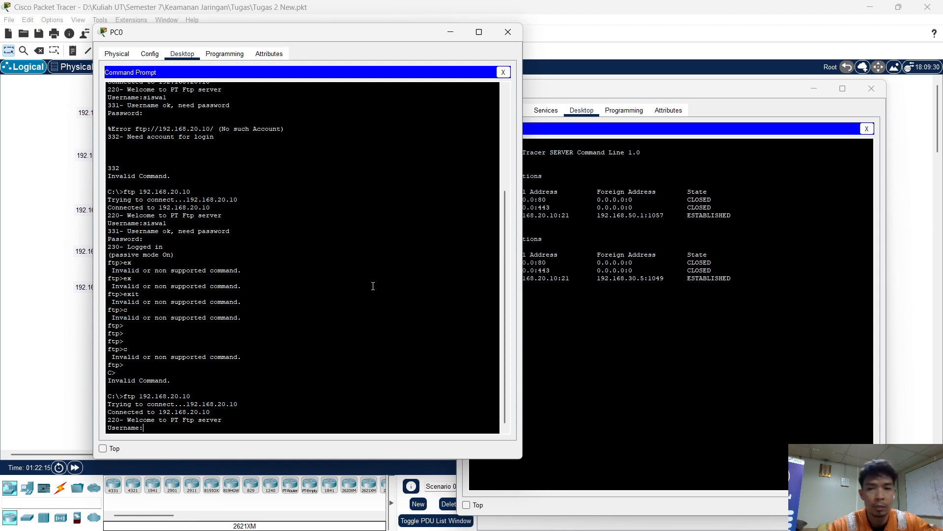
left_click_drag(317, 37, 311, 79)
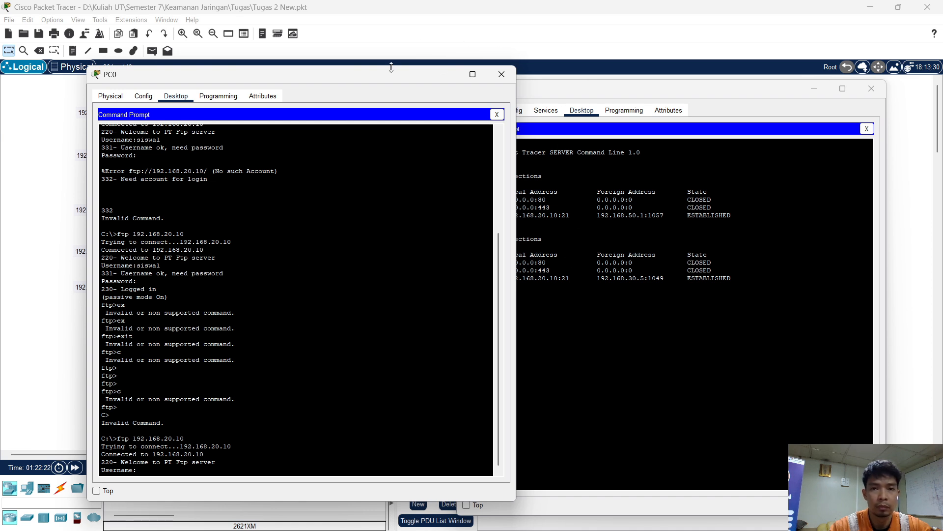
left_click_drag(393, 77, 344, 74)
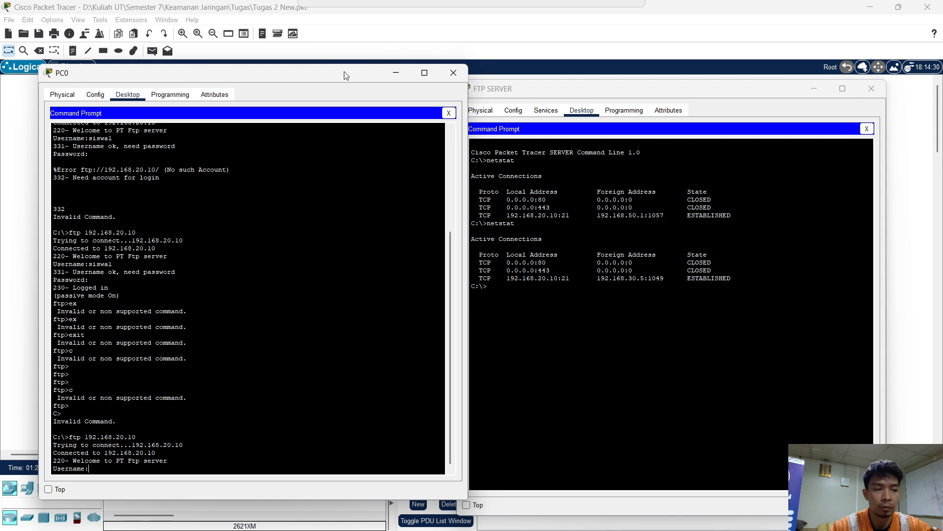
left_click(452, 74)
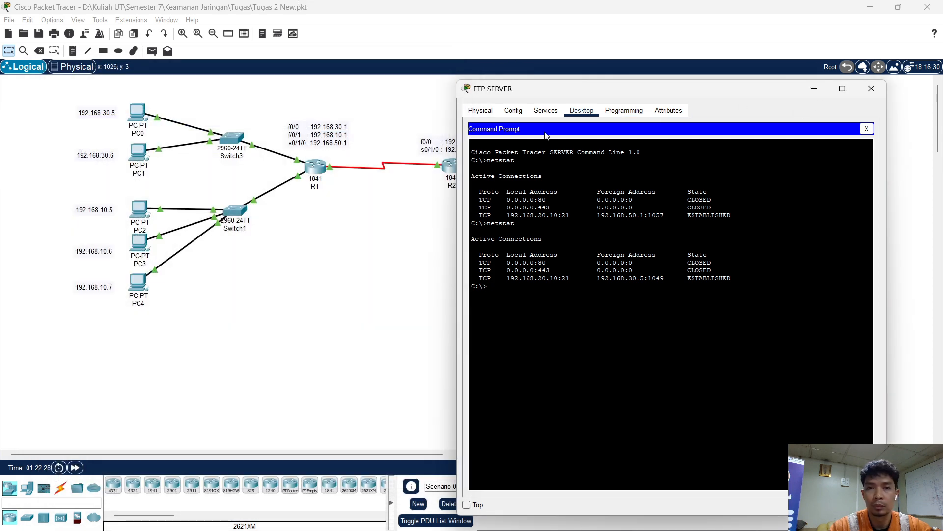
- Open PC2's Command Prompt from the topology and move its window clear of the servers
left_click(289, 297)
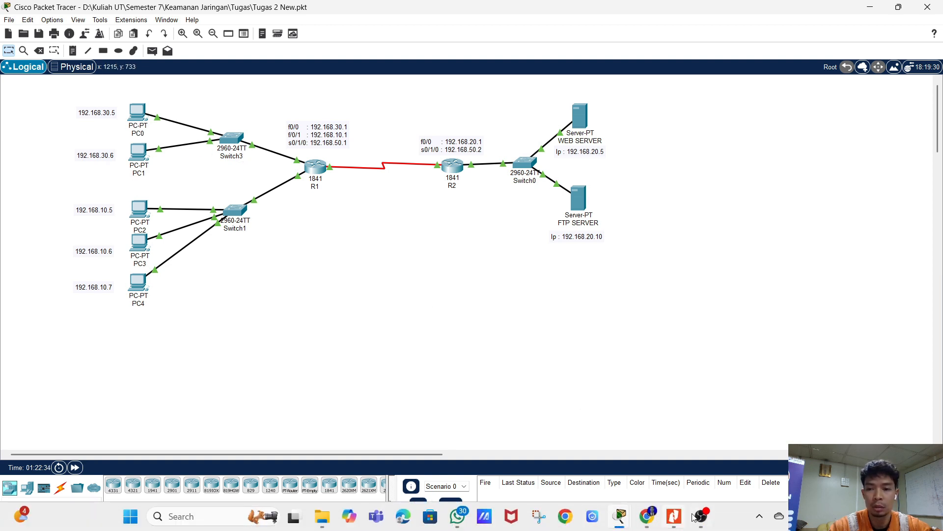
mouse_move(704, 518)
mouse_move(620, 516)
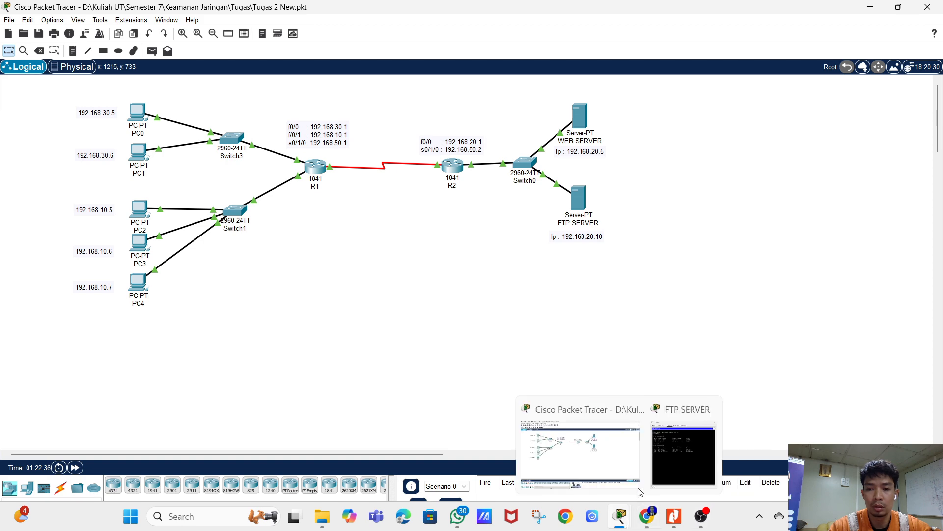
left_click(681, 456)
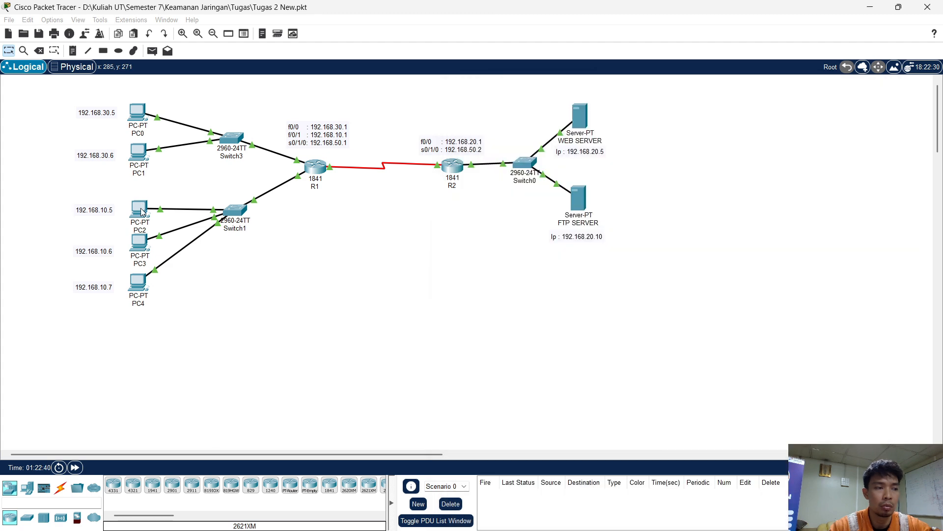
left_click(142, 212)
left_click(142, 212)
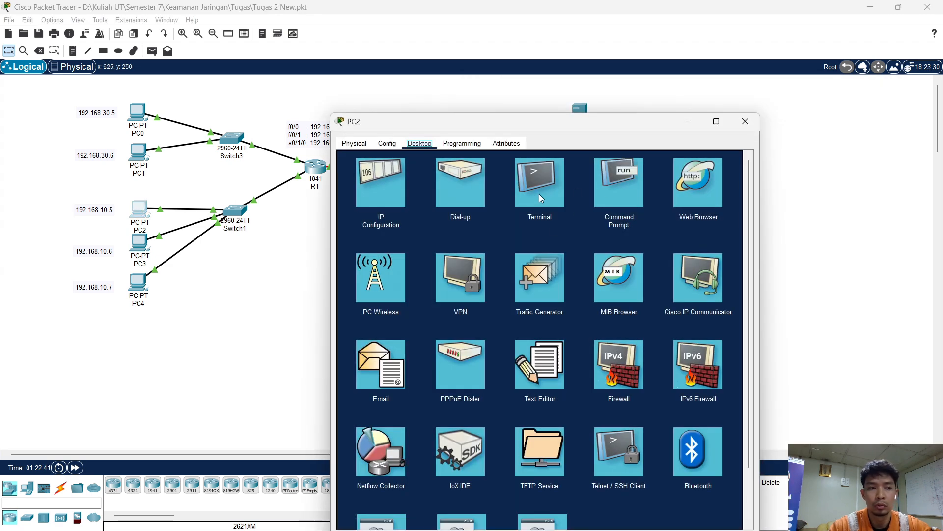
left_click(599, 183)
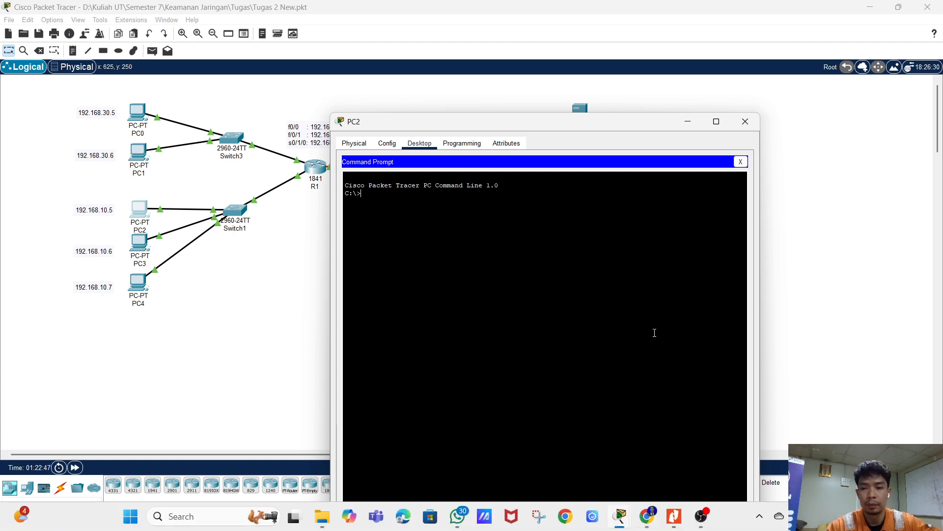
left_click_drag(603, 126, 382, 52)
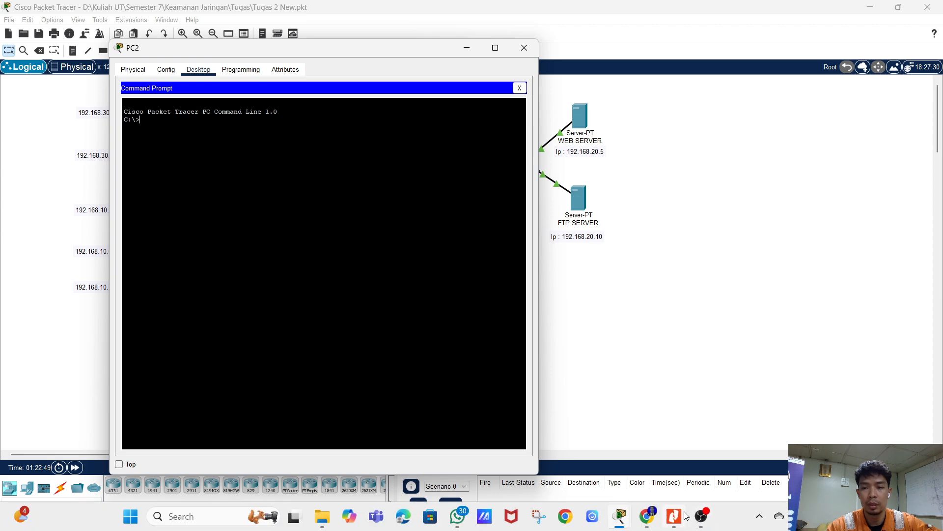
- Bring the FTP SERVER window back into view and arrange PC2's Command Prompt beside it without overlap
mouse_move(632, 525)
left_click(718, 452)
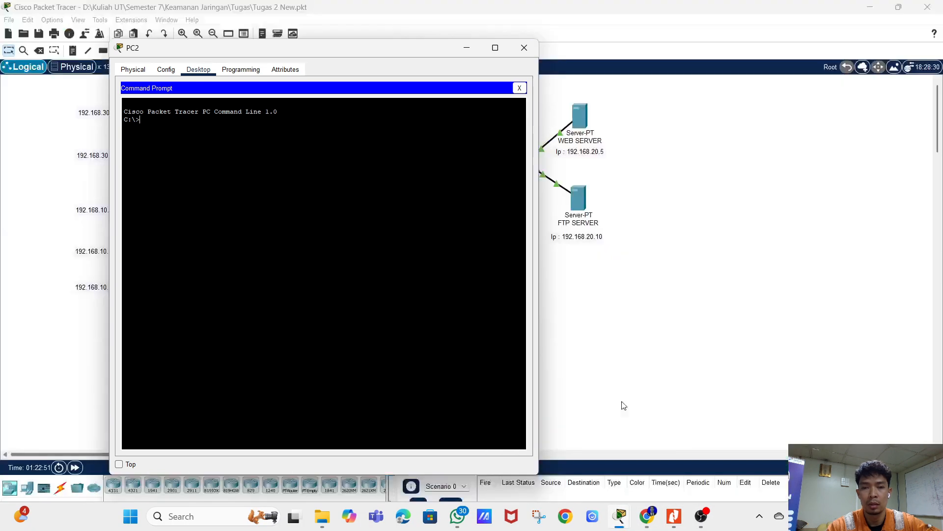
mouse_move(632, 524)
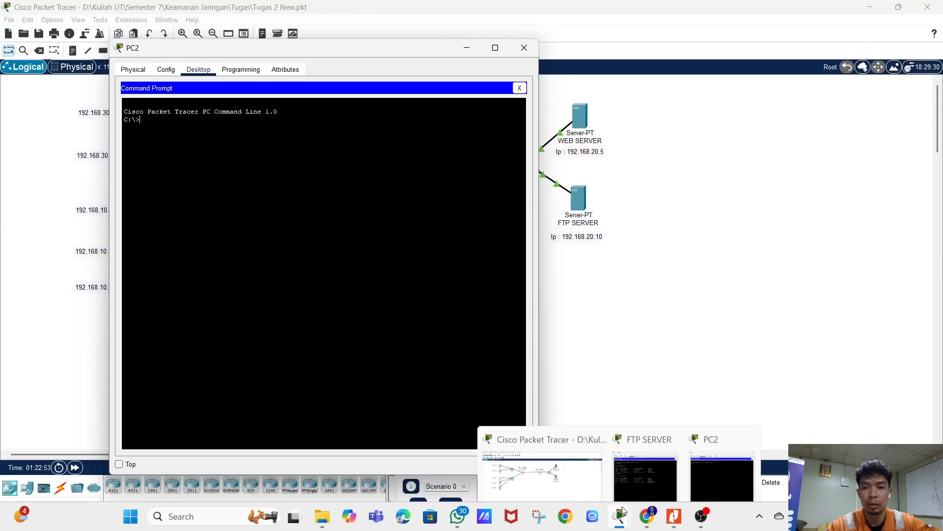
left_click(638, 454)
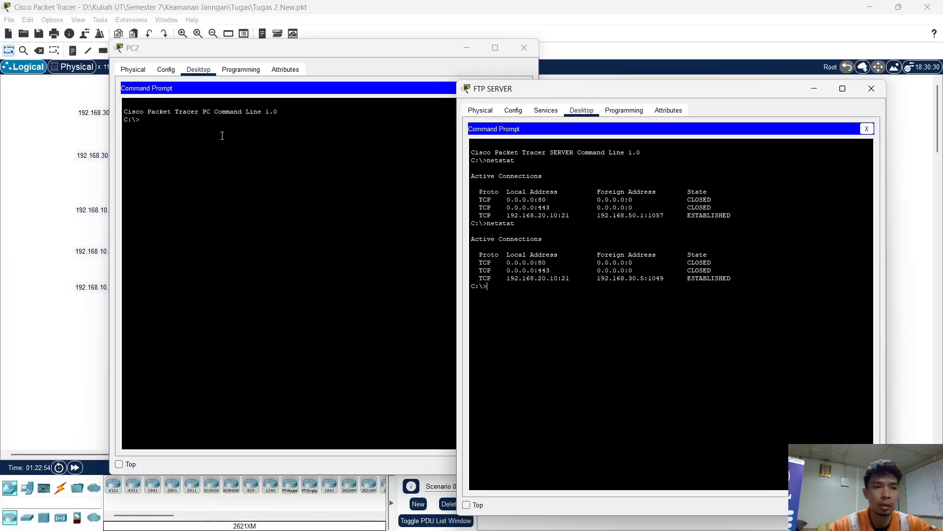
left_click(252, 175)
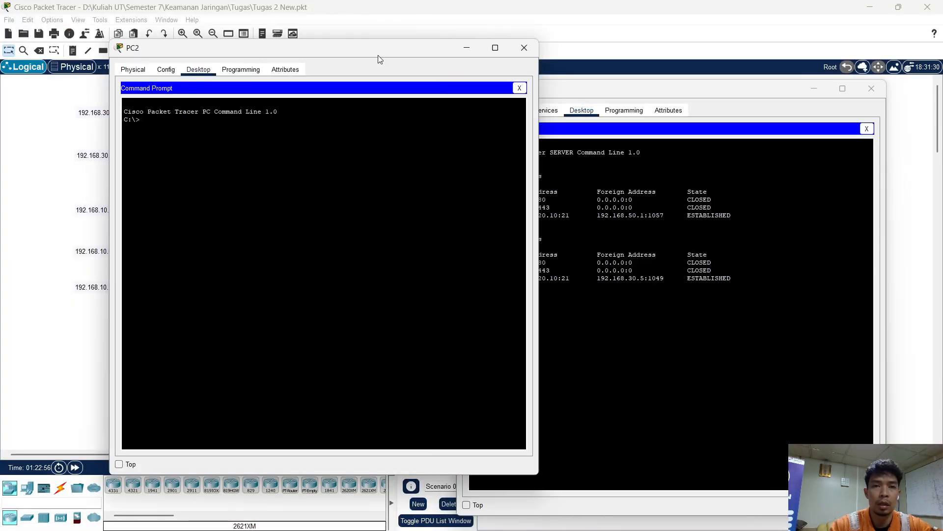
left_click_drag(378, 55, 273, 70)
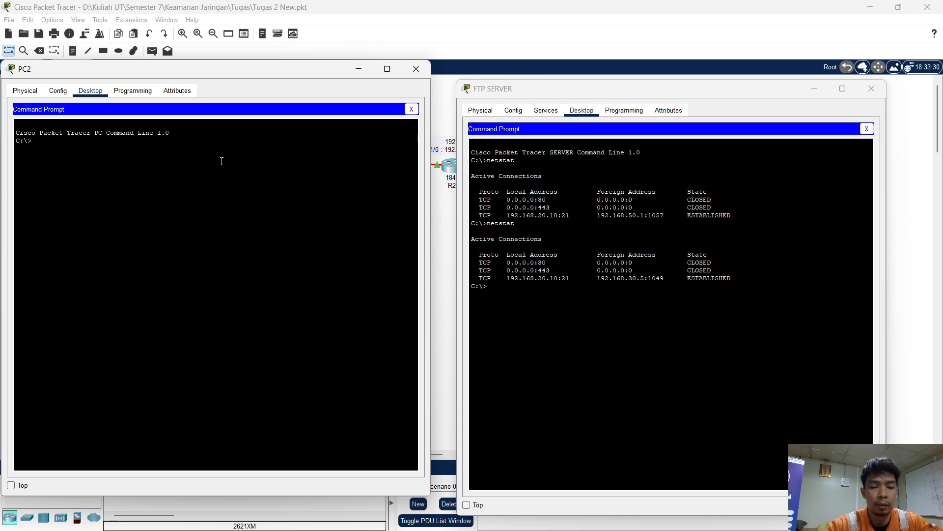
- Start an FTP connection to 192.168.20.10 from PC2's Command Prompt
type("ftp")
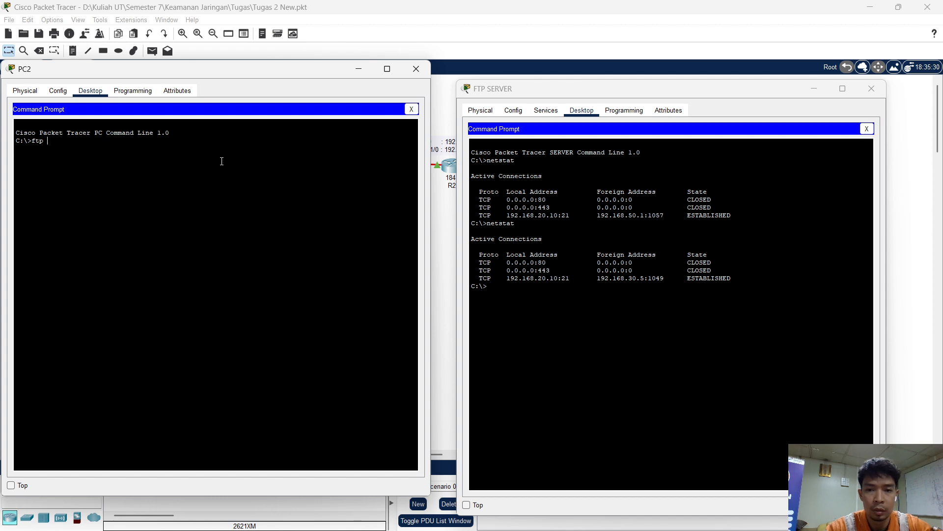
type(" 192")
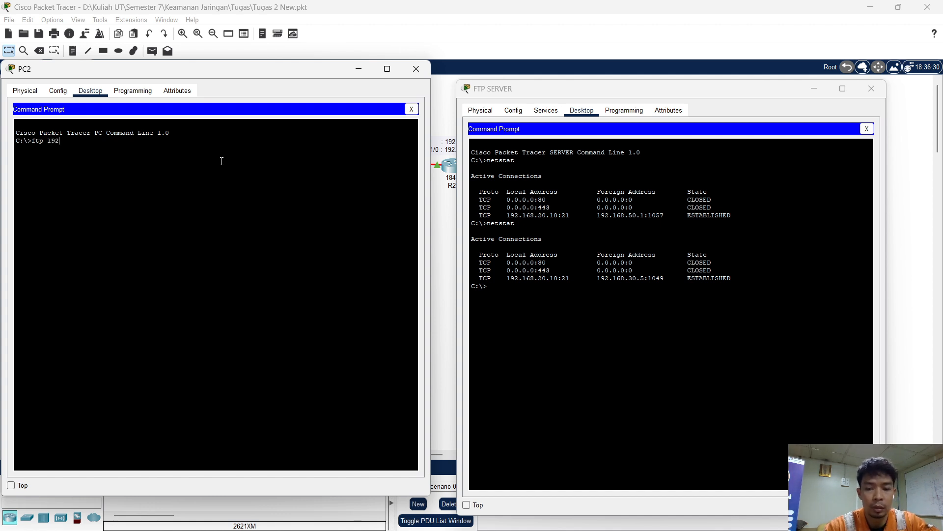
type(".168.")
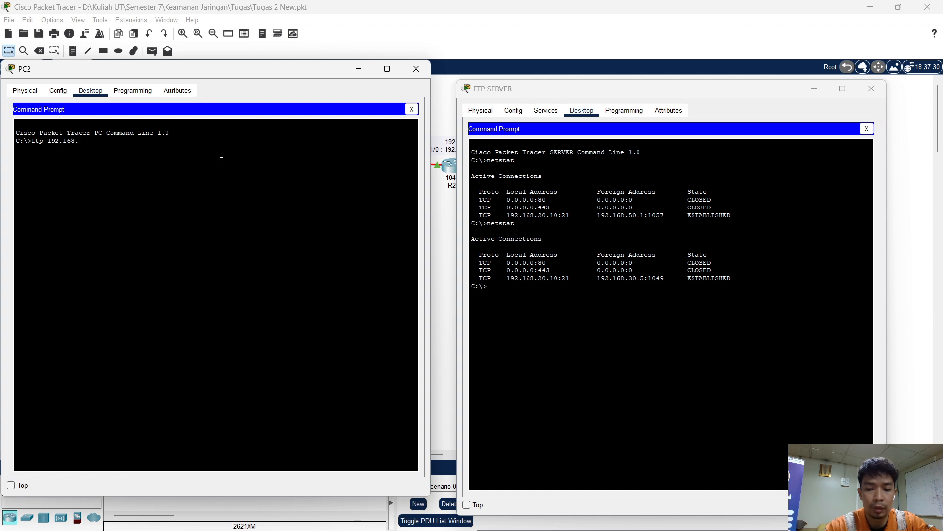
type("20.1")
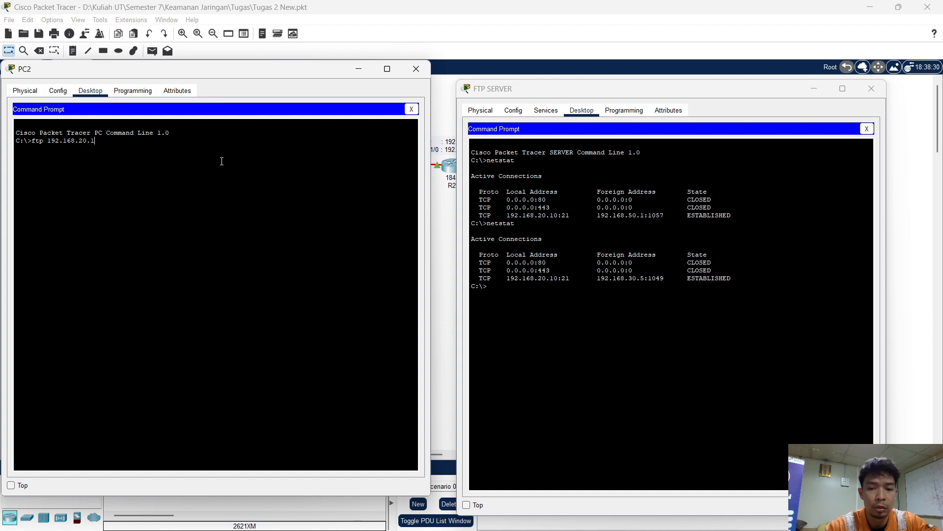
type("0")
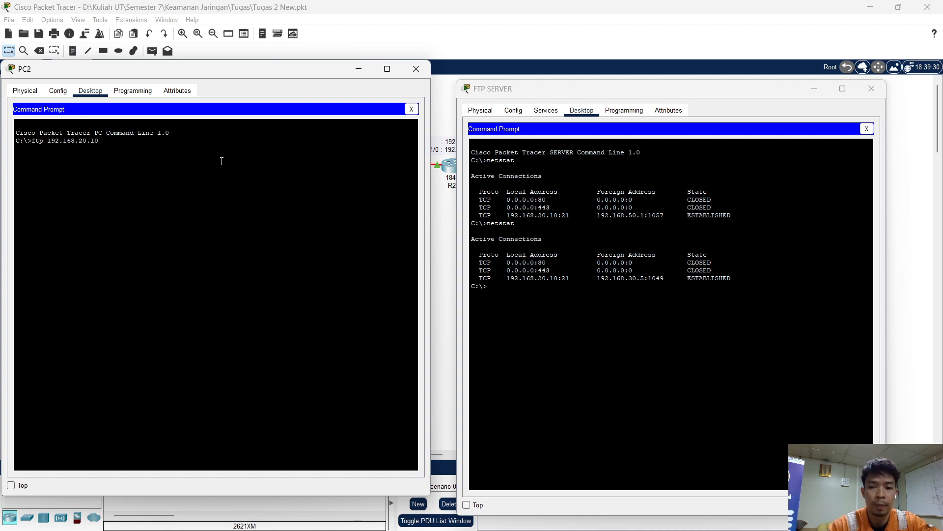
key("Return")
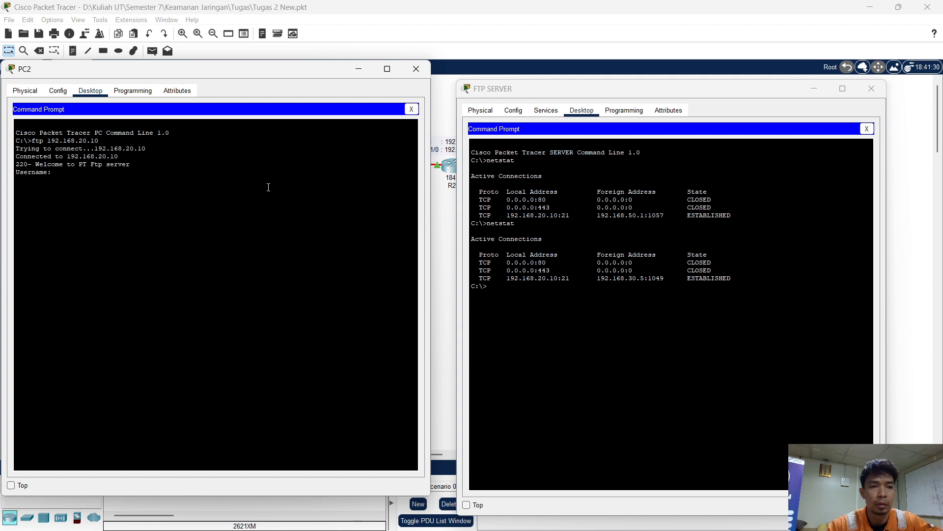
- List the FTP SERVER's active connections with netstat while PC2's FTP session waits for a login
left_click(545, 298)
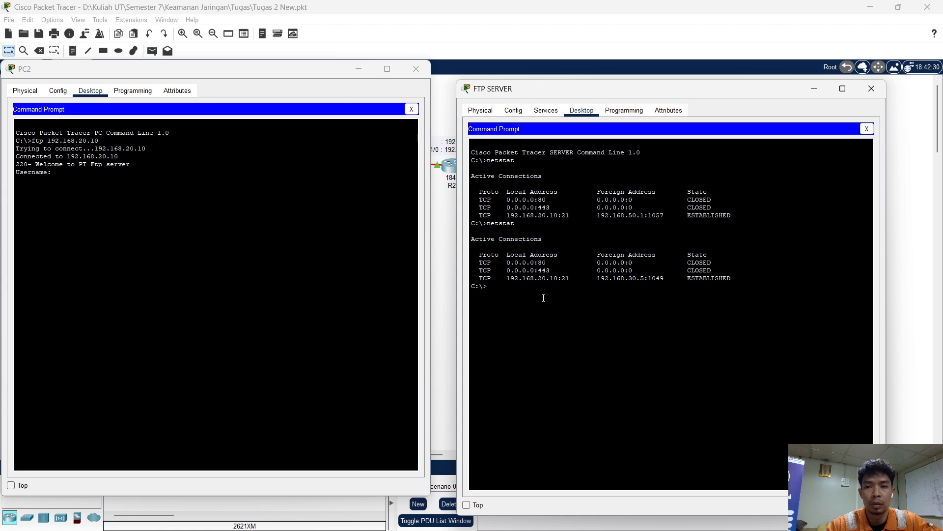
type("netstat")
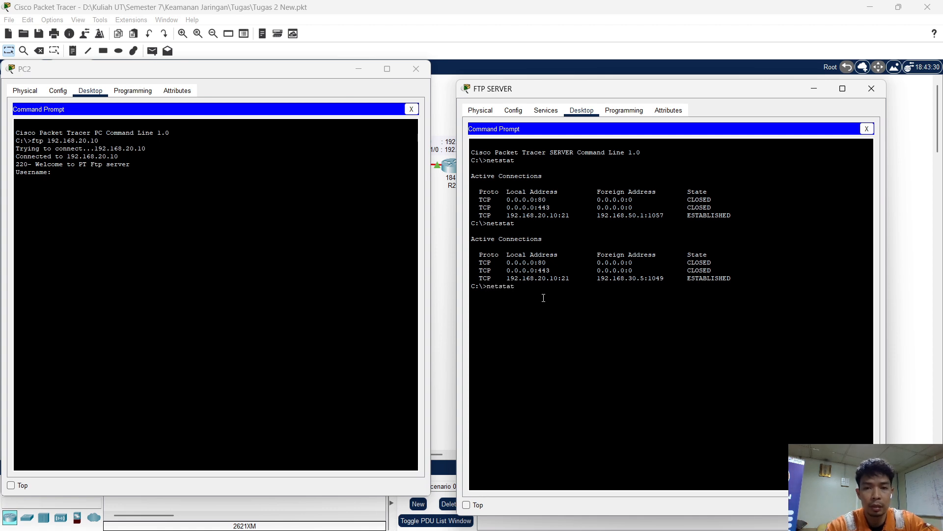
key("Return")
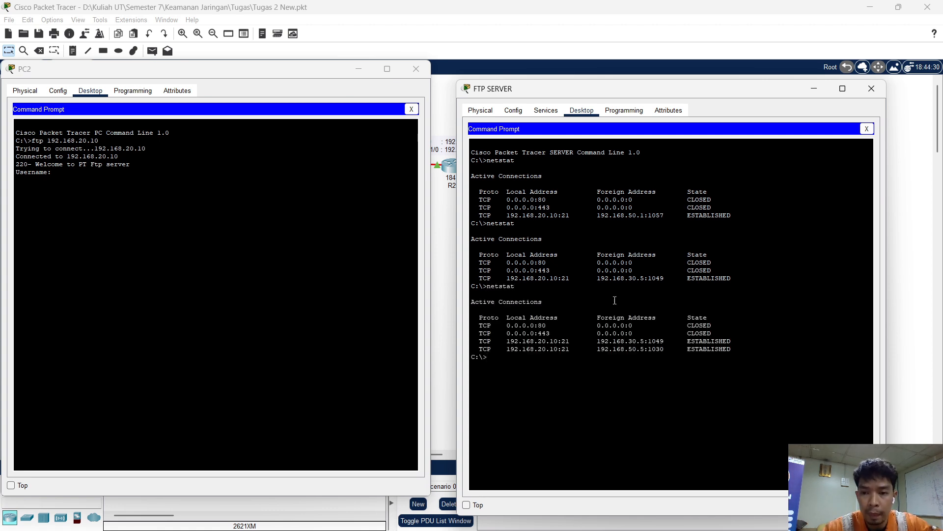
- Log PC2 in to the FTP server by entering the FTP account's username and password
left_click(155, 177)
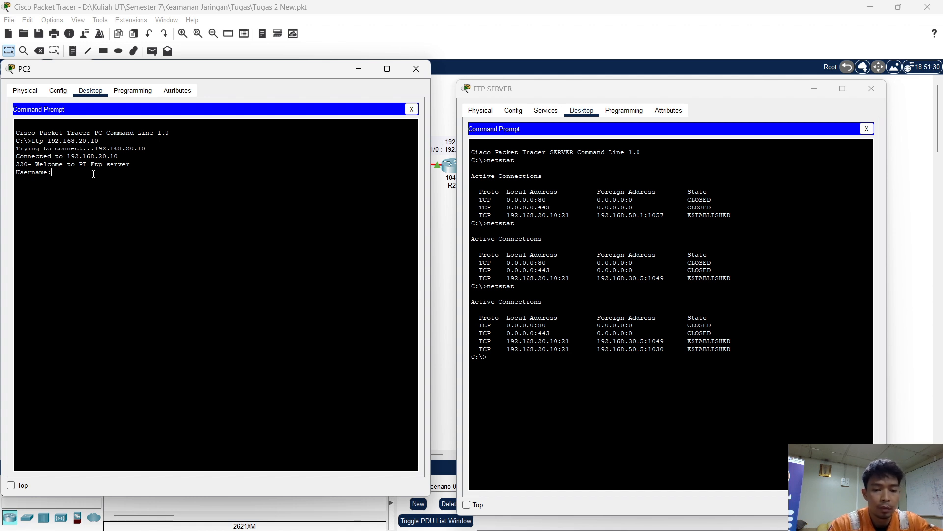
type("i")
type("isw")
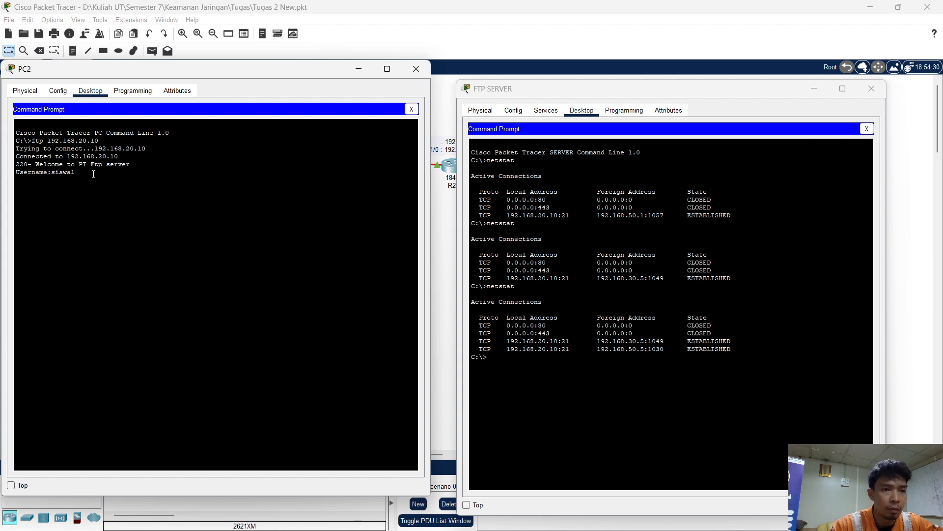
key("Return")
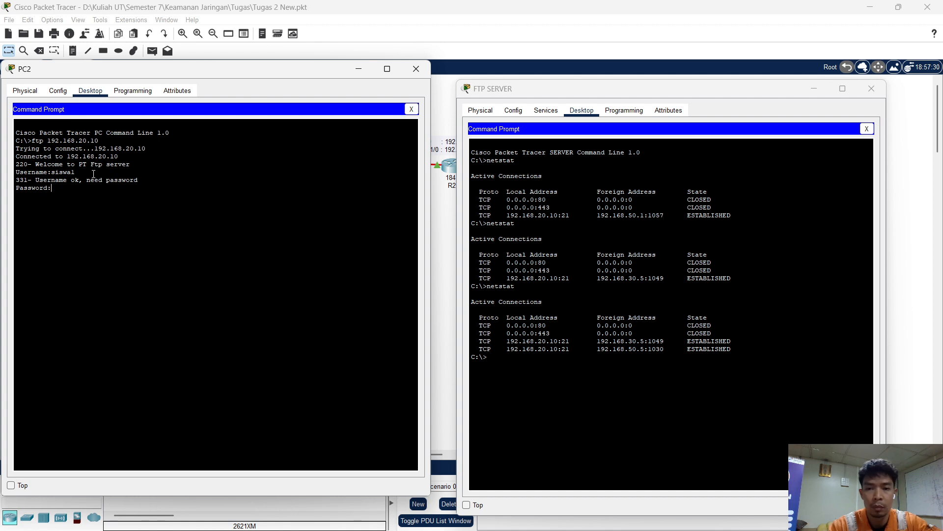
key("Return")
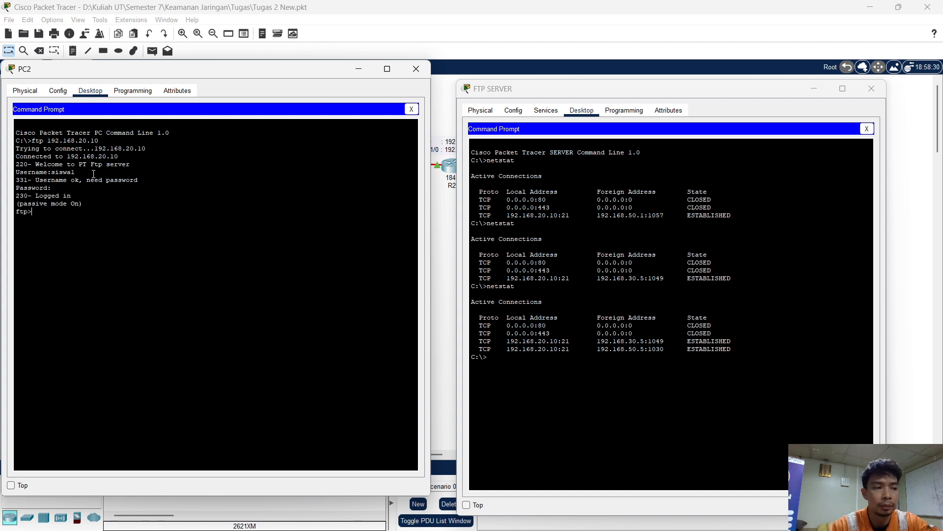
- Run netstat again on the FTP SERVER to check the connections after PC2's FTP login
left_click(563, 368)
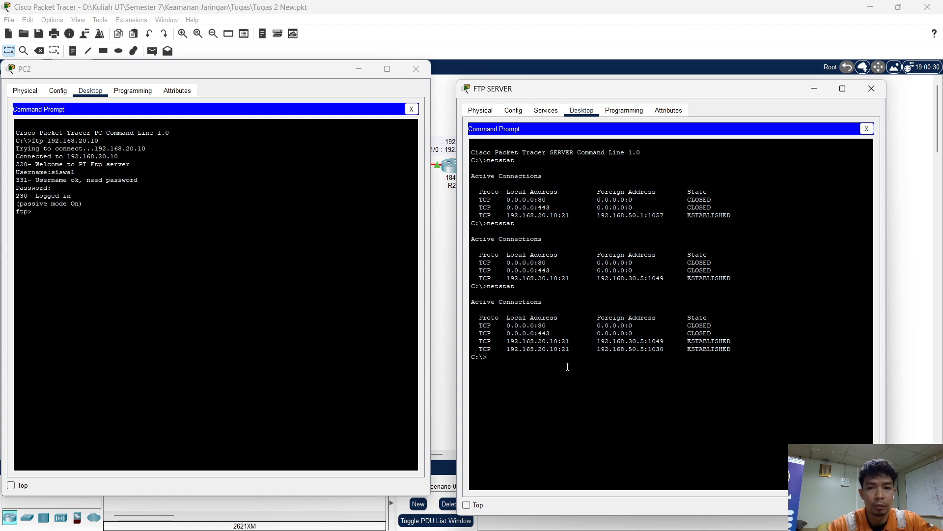
type("netstat")
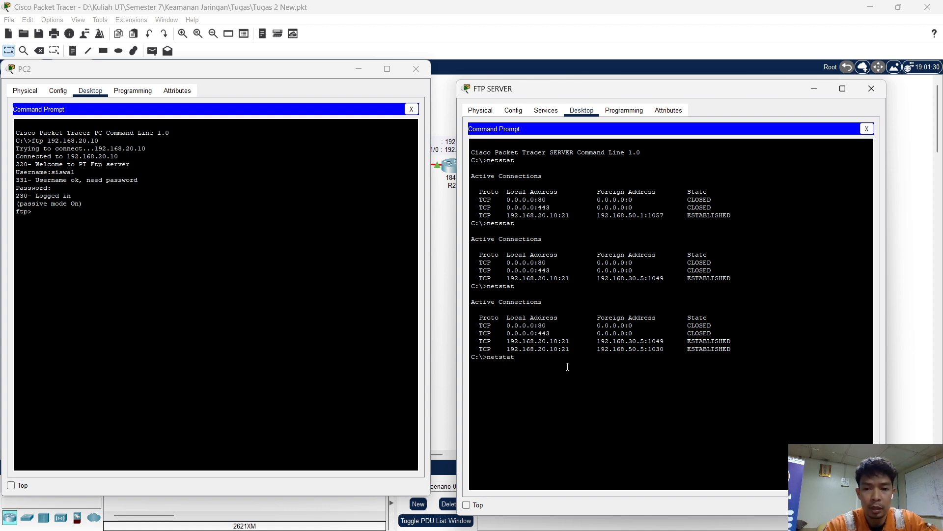
key("Return")
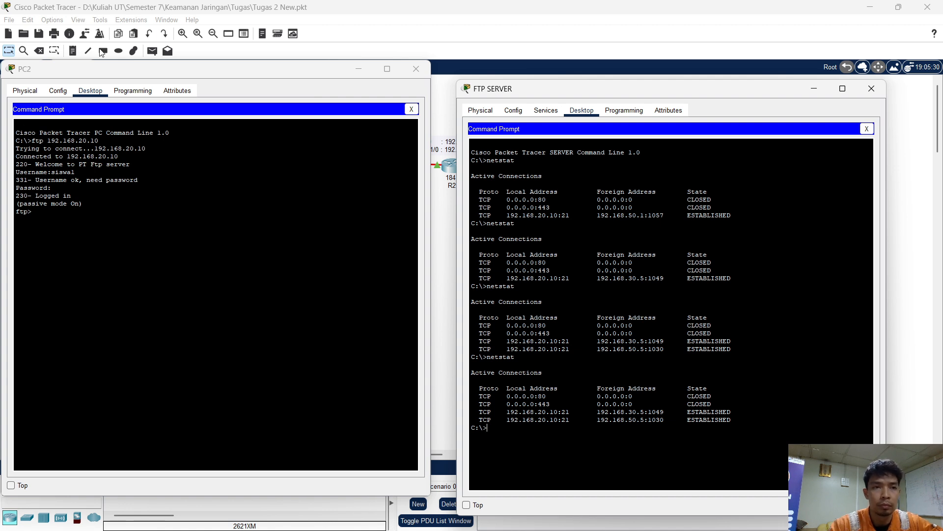
- Move PC2's Command Prompt window aside and bring the full network topology back to the front
left_click_drag(130, 73, 159, 80)
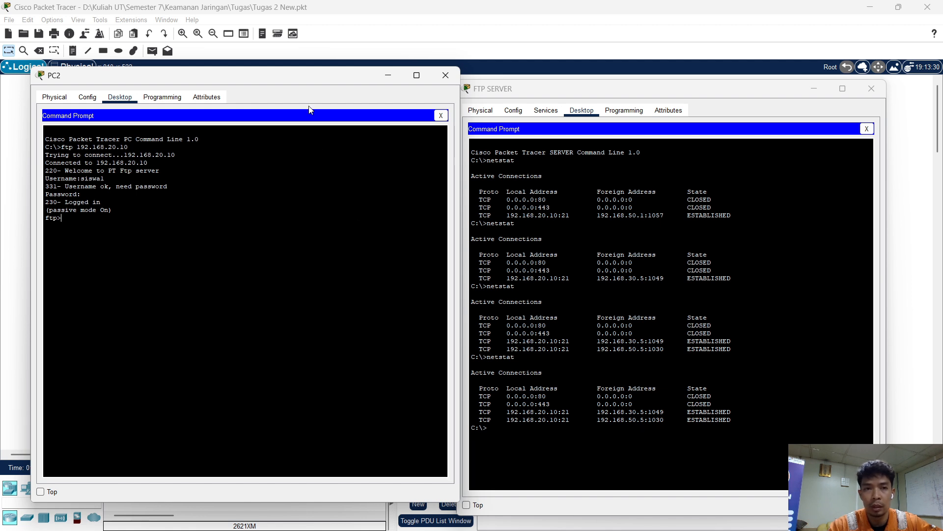
left_click_drag(299, 74, 350, 84)
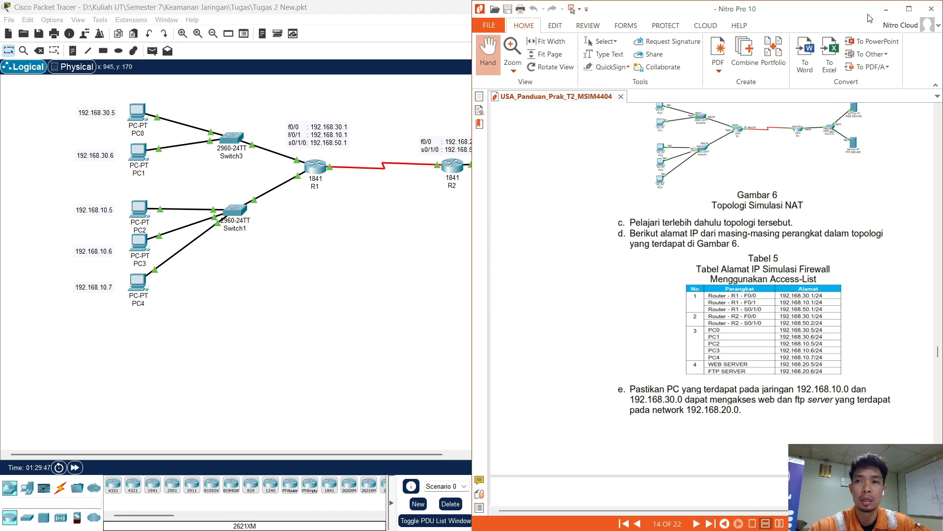
left_click(372, 126)
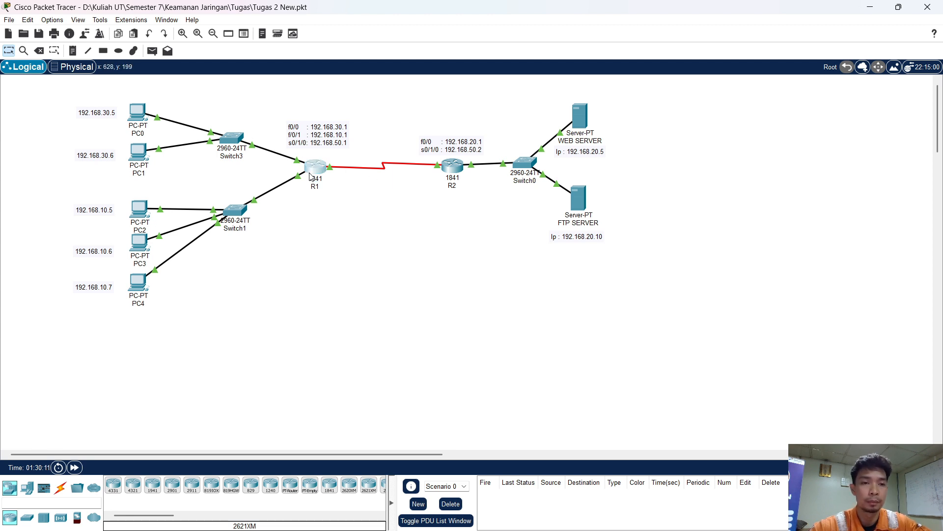
- Open router R1, view its Serial0/1/0 interface settings and switch to its IOS command line
left_click(312, 177)
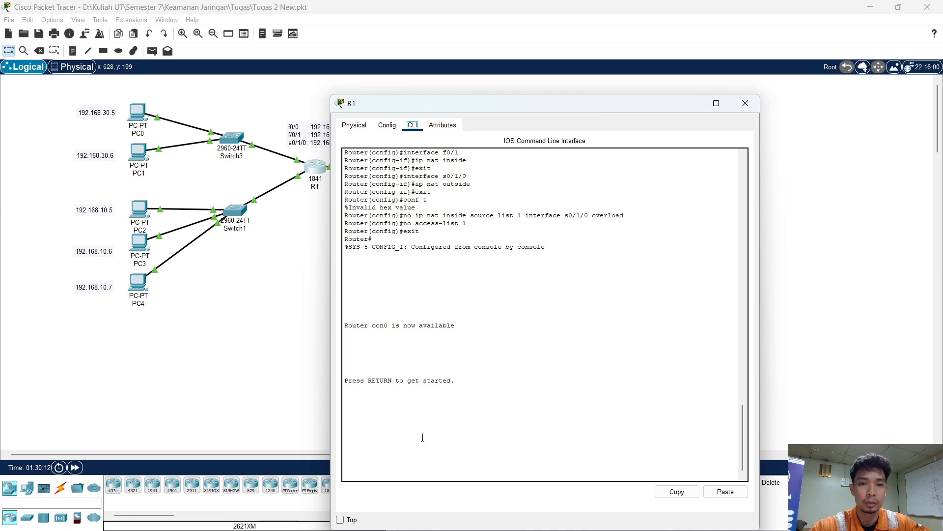
left_click(387, 125)
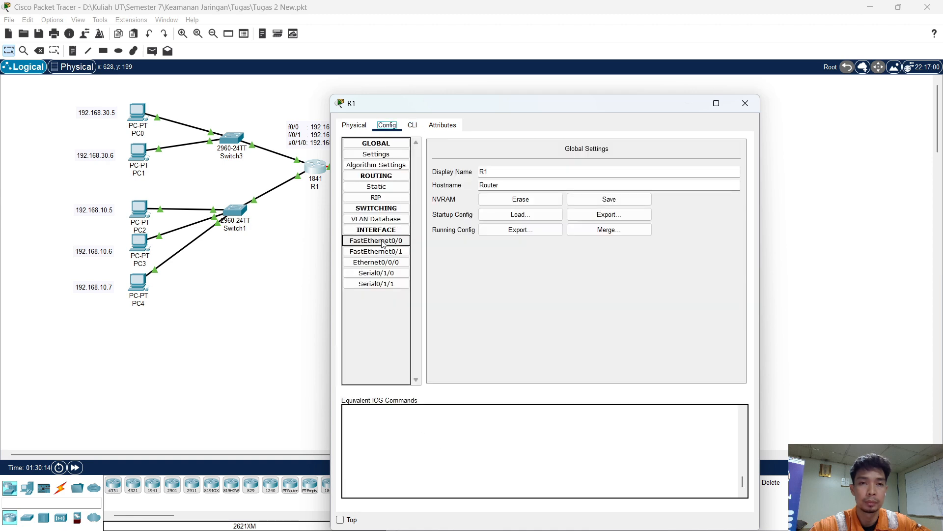
left_click(382, 274)
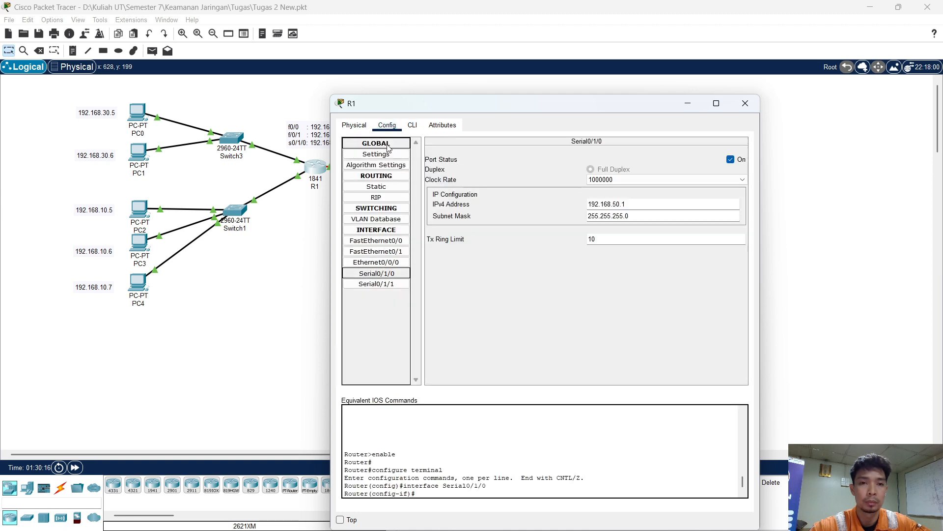
left_click(412, 126)
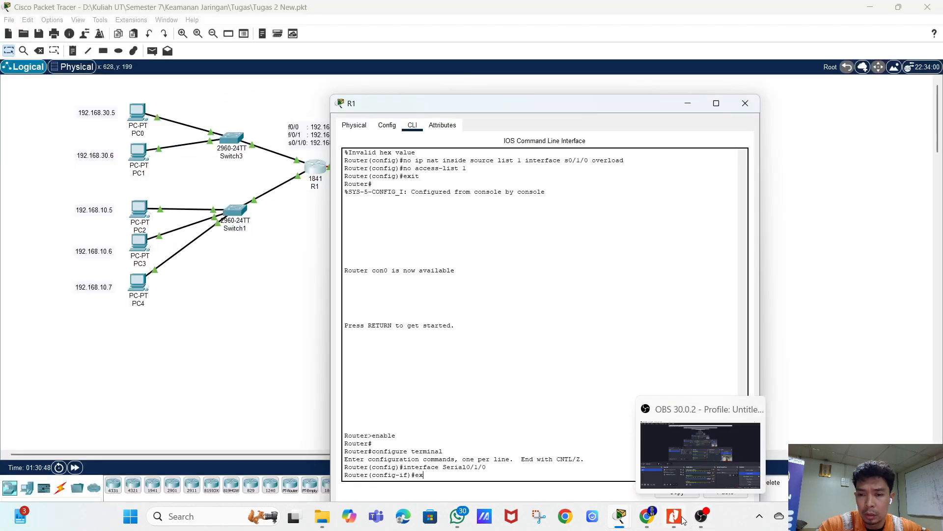
- Look up the R1 NAT configuration commands in the USA_Panduan_Prak_T2_MSIM4404 guide in Nitro Pro, then return to R1's command line
left_click(674, 515)
scroll(718, 280, "down", 15)
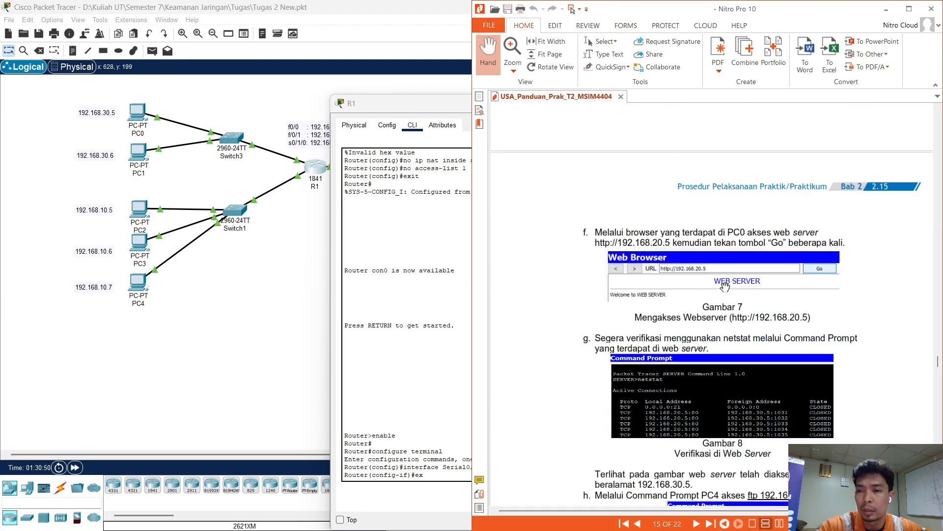
scroll(731, 279, "down", 6)
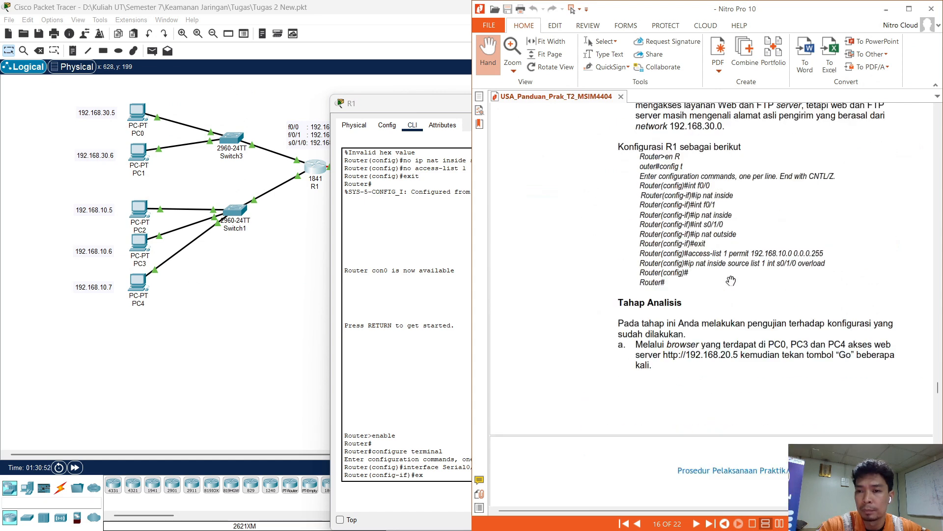
scroll(731, 280, "up", 1)
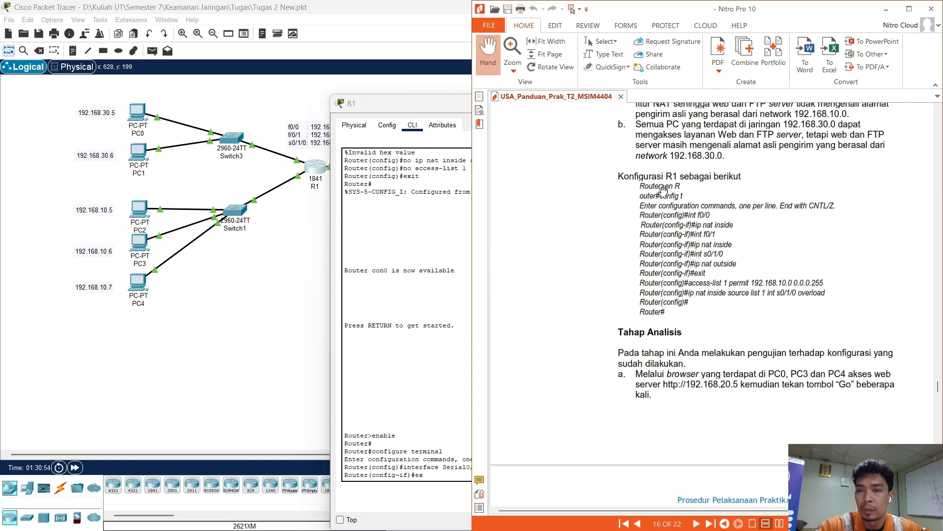
left_click(886, 8)
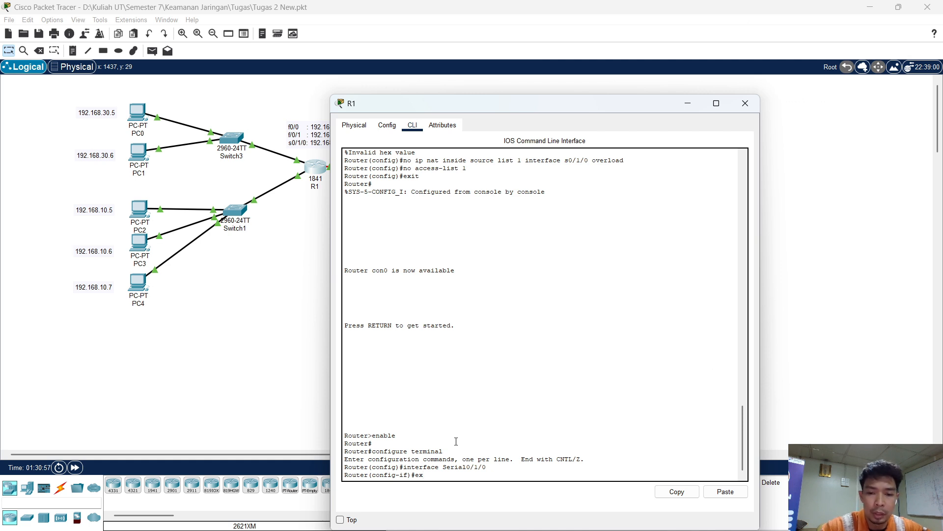
- Exit R1's Serial0/1/0 interface configuration mode and place the R1 window beside the guide's NAT commands
type("it")
key("Return")
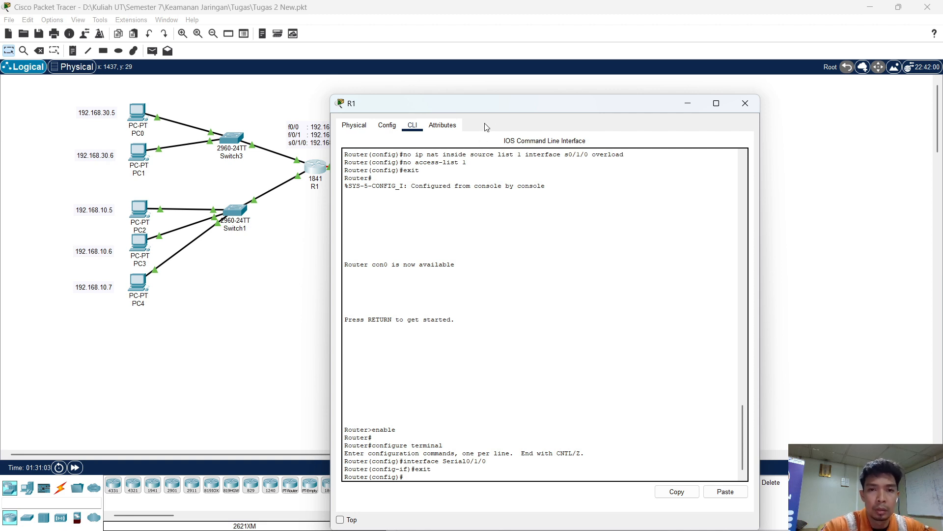
left_click_drag(488, 111, 433, 94)
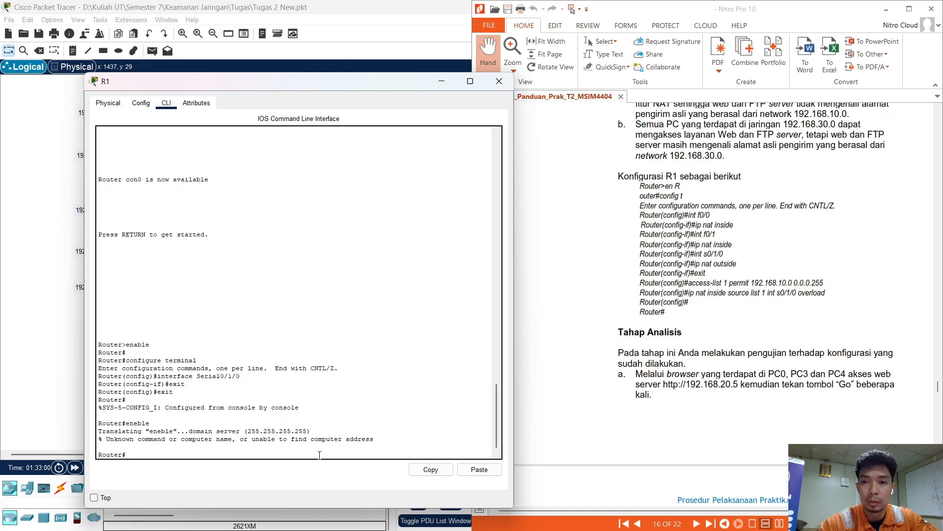
- Try to enter configuration mode on R1 with the command conf if
type("nf")
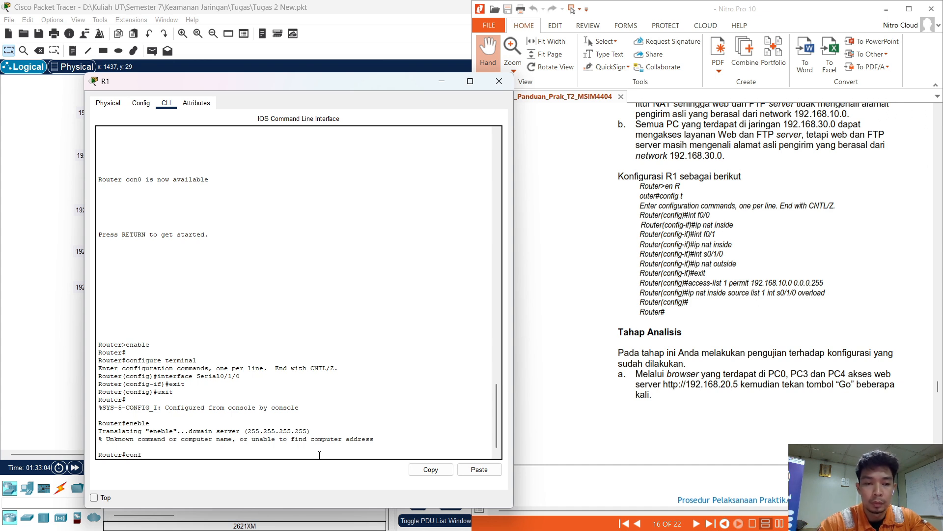
type(" i")
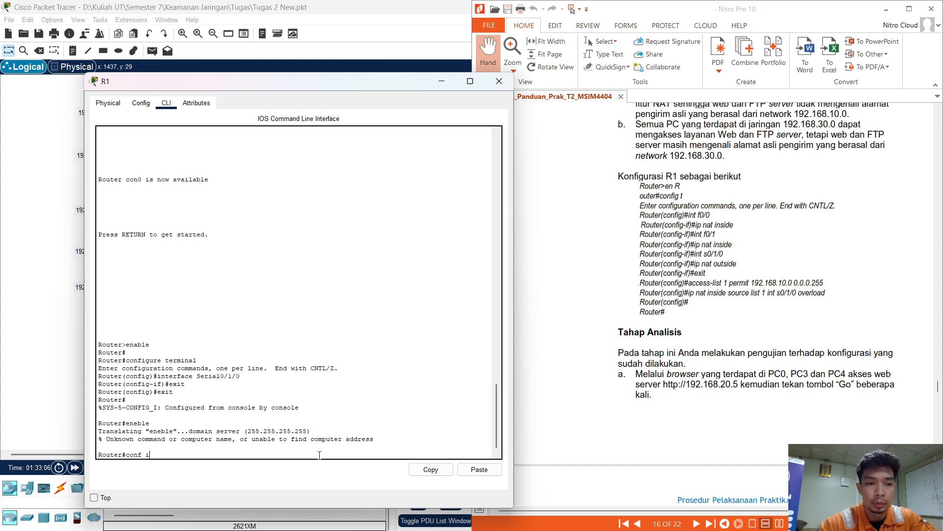
type("f")
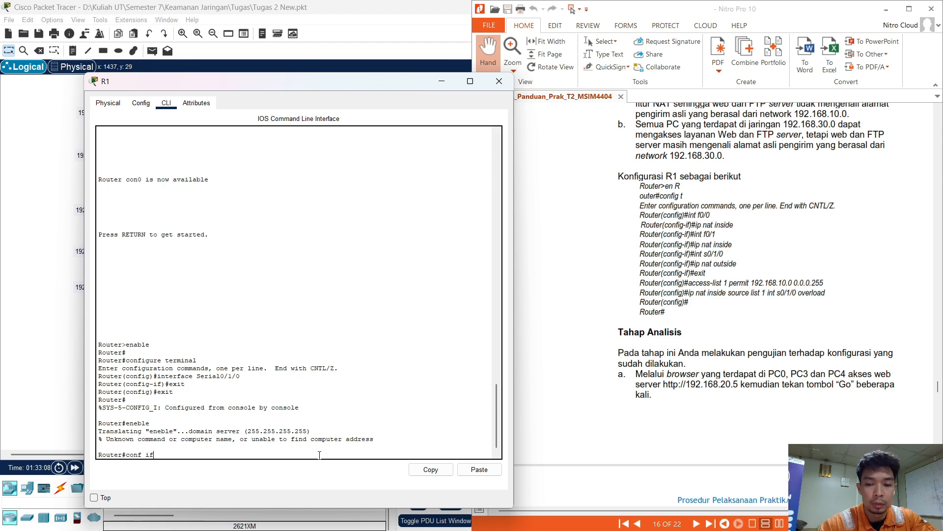
key("Return")
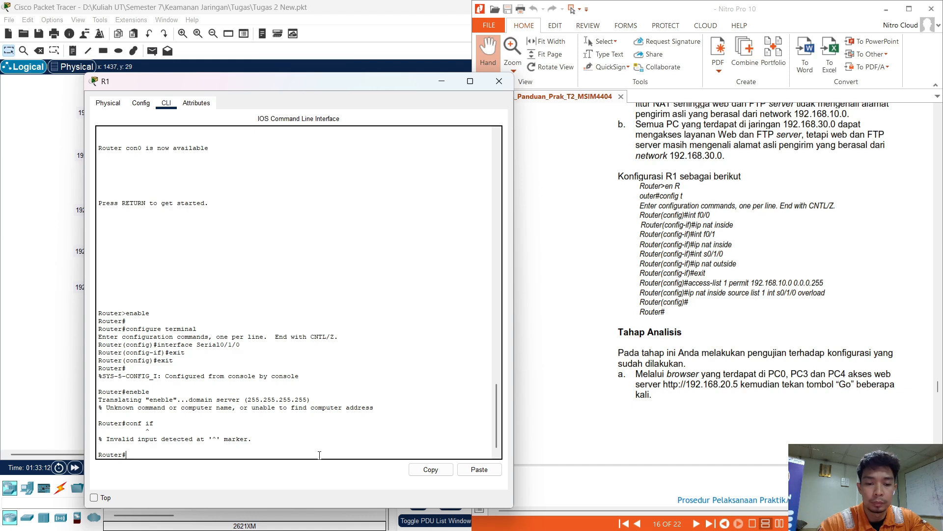
- Enter global configuration mode on R1 with config t
type("fig")
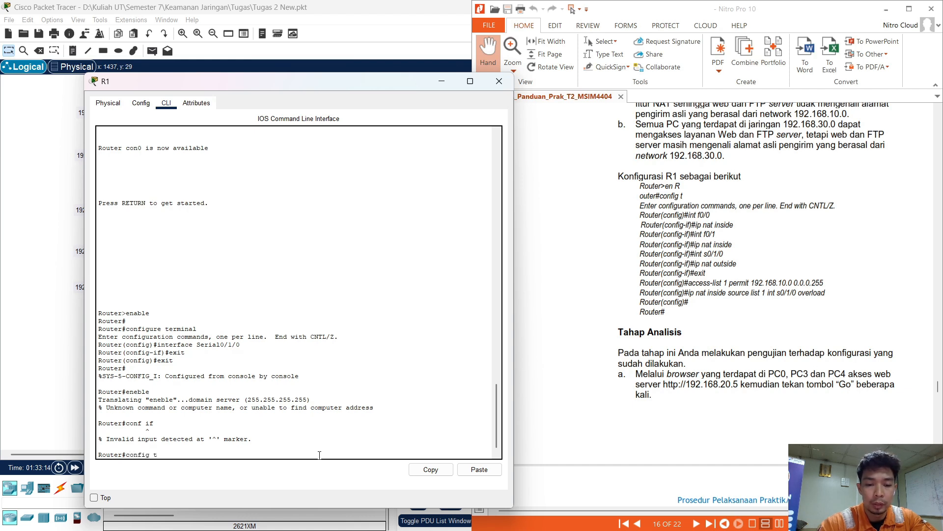
type(" t")
key("Return")
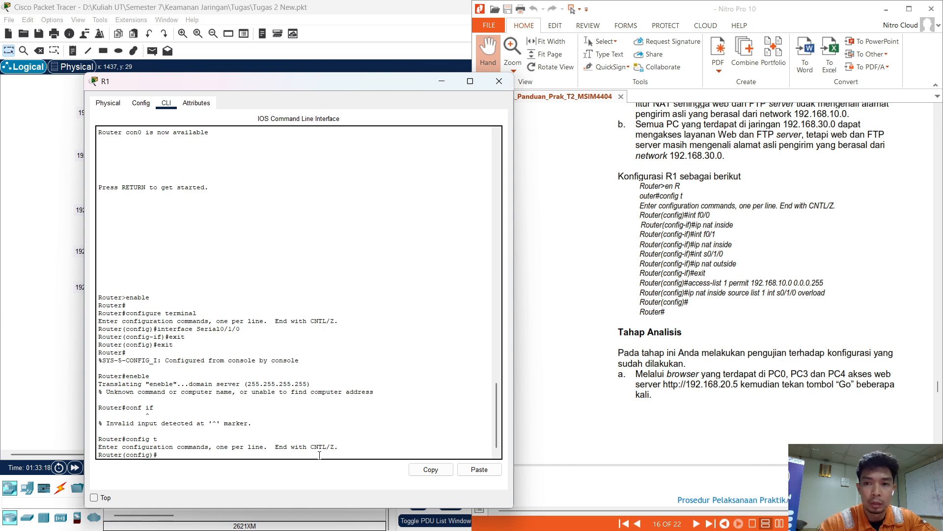
- Enter R1's f0/0 interface configuration and mark the interface as NAT inside with ip nat inside
type("int f/")
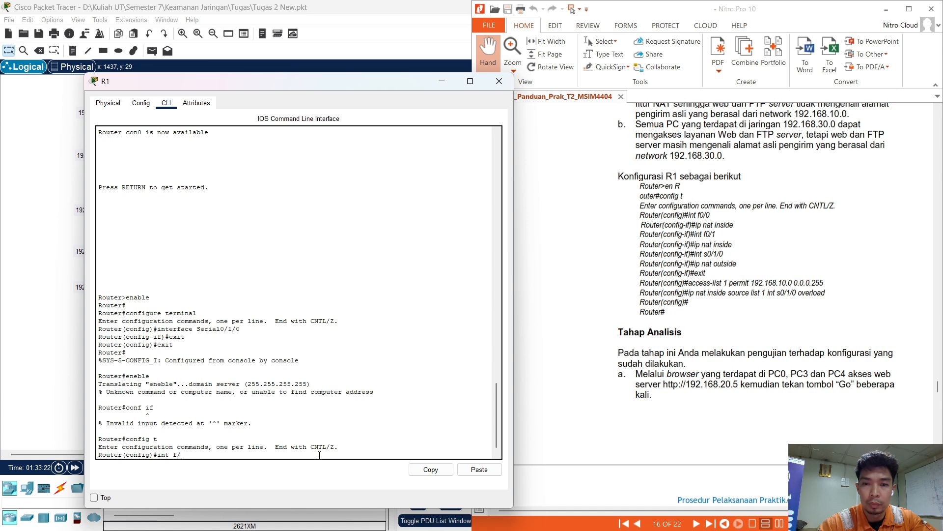
key("BackSpace")
type("0/0")
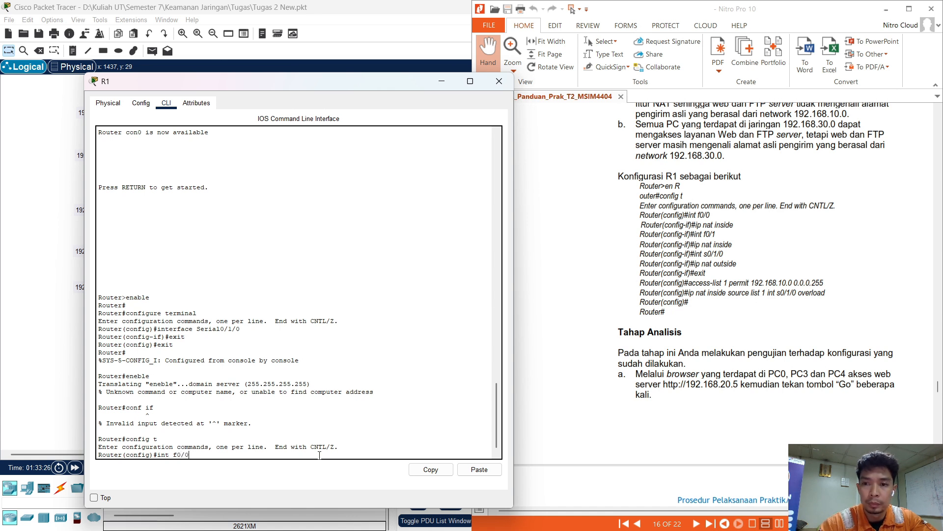
key("Return")
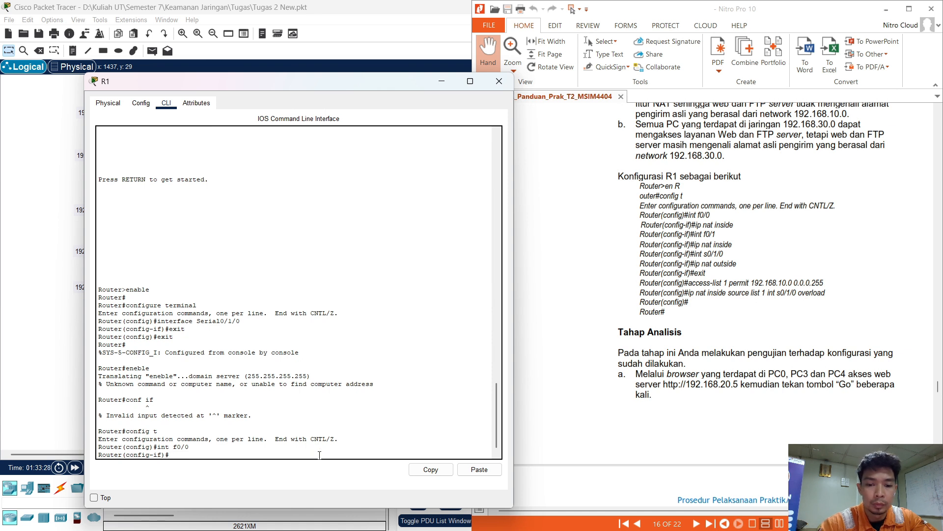
type("ip nat")
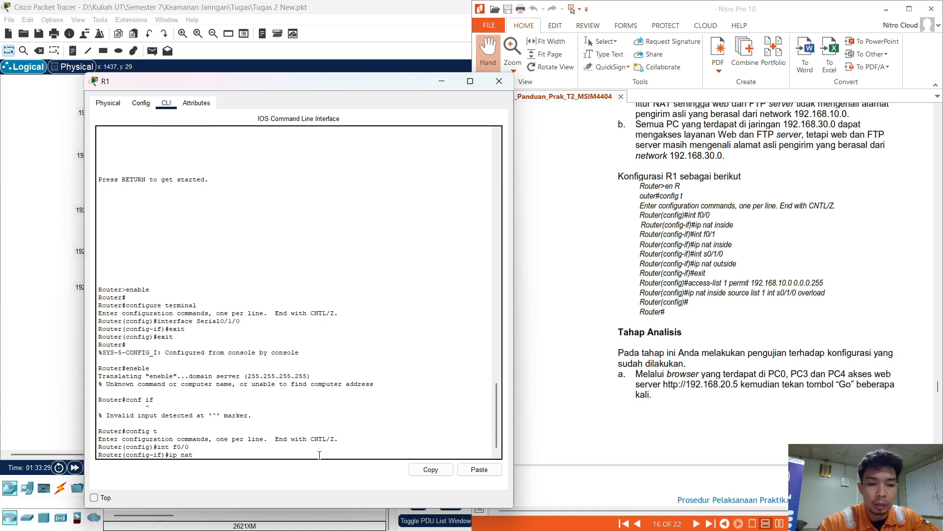
type(" inside")
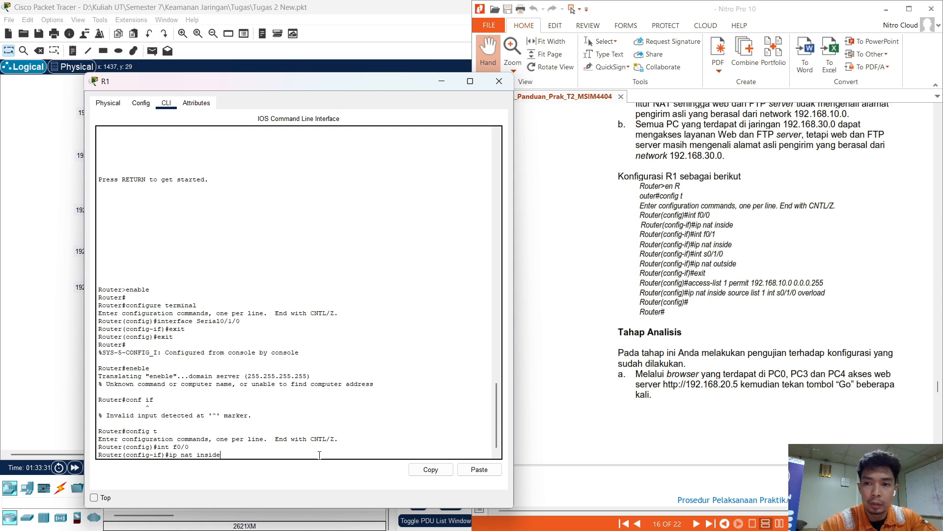
key("Return")
type("ip")
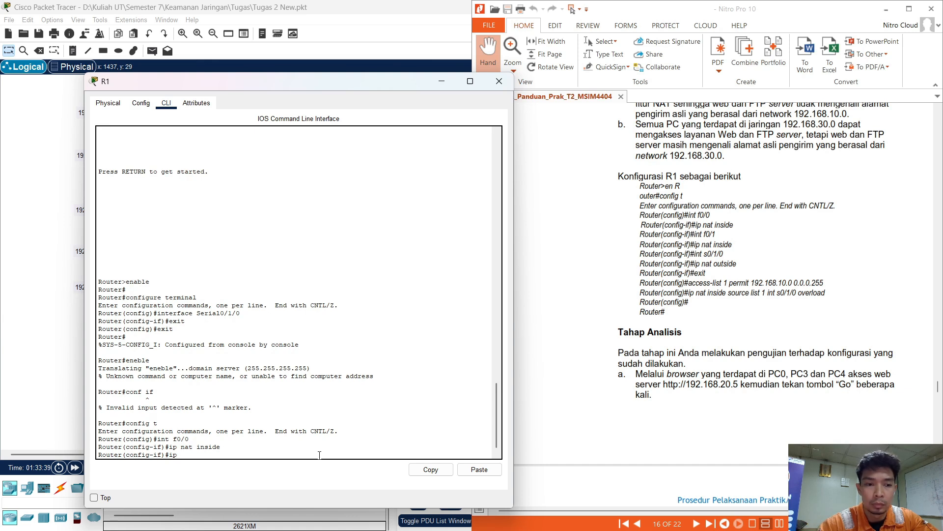
- Switch to R1's f0/1 interface configuration and mark the interface as NAT inside with ip nat inside
key("BackSpace")
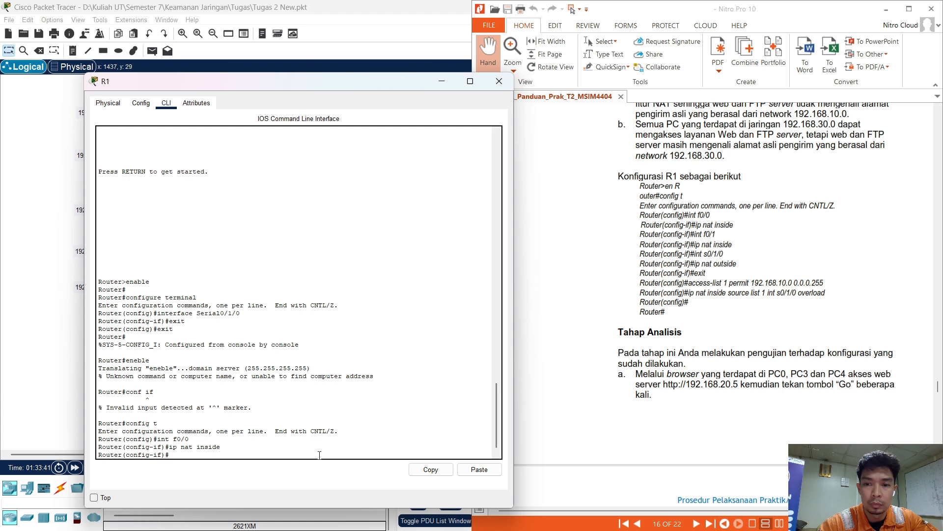
type("int")
type("f0/")
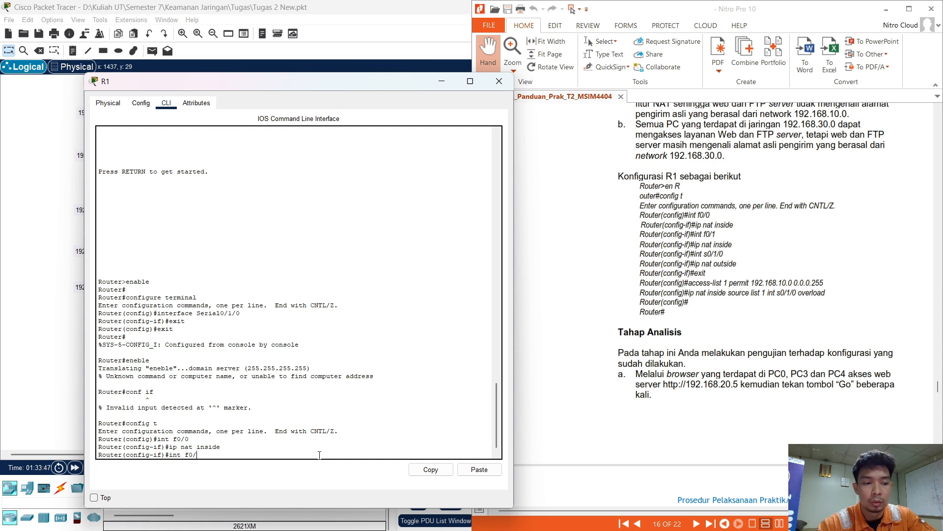
type("1")
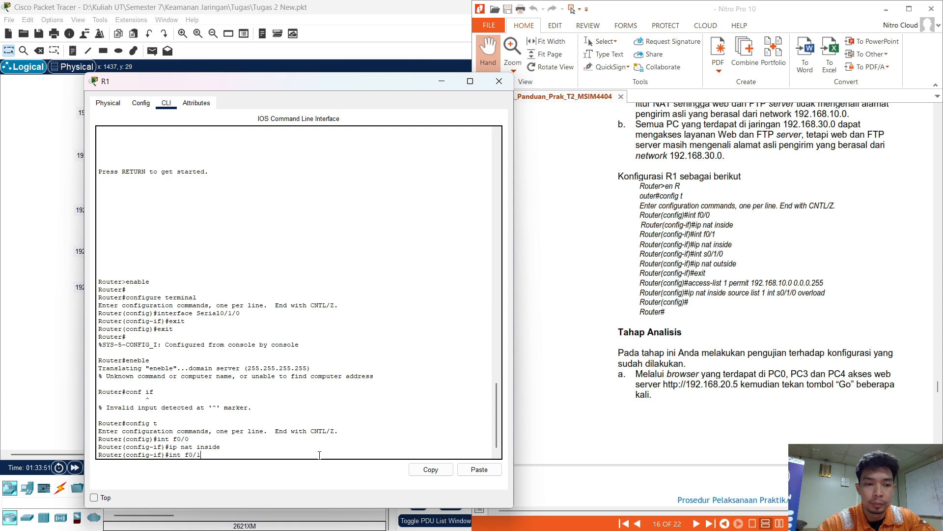
key("Return")
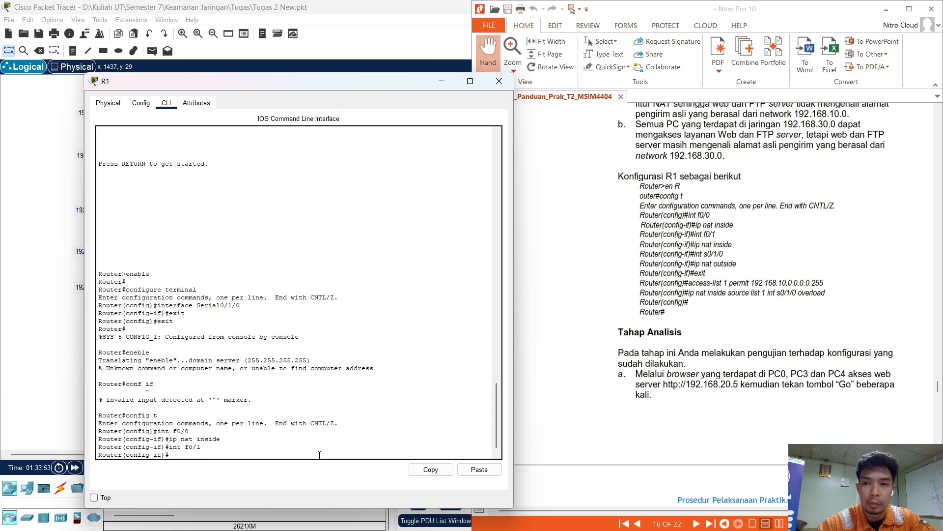
type("i")
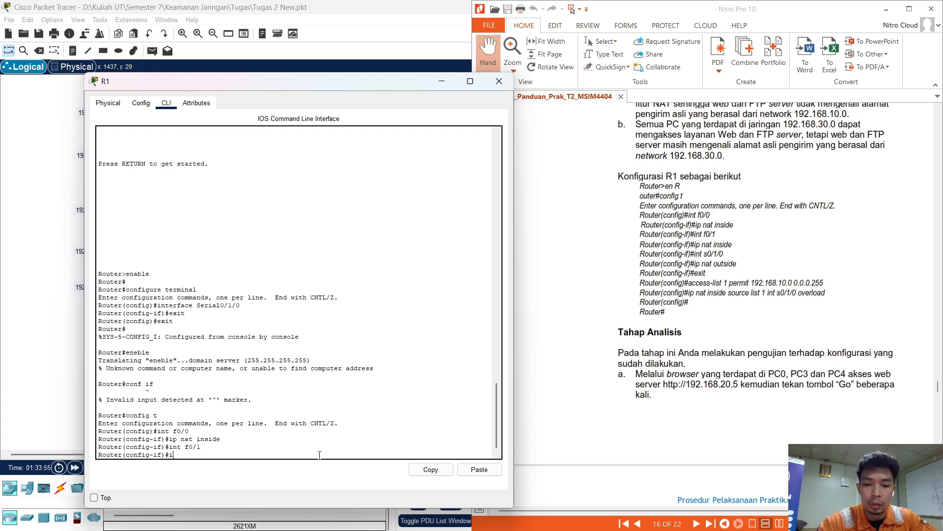
type("p nat ")
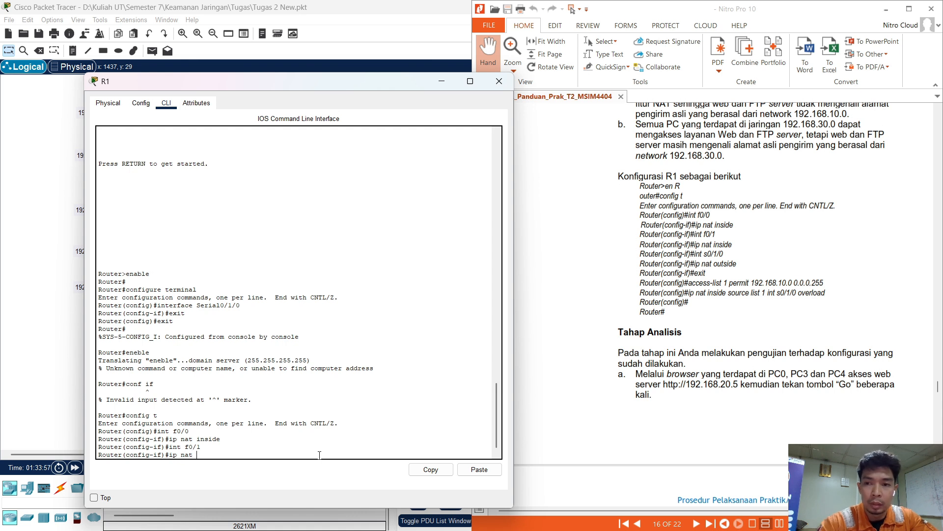
type("inside")
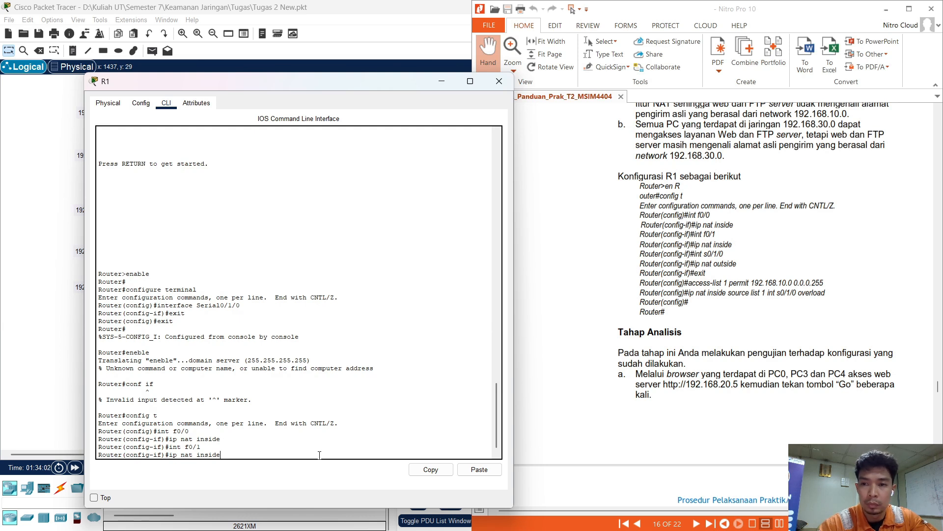
key("Return")
- Mark R1's s0/1/0 interface as NAT outside with ip nat outside, and exit back to global configuration mode
type("int")
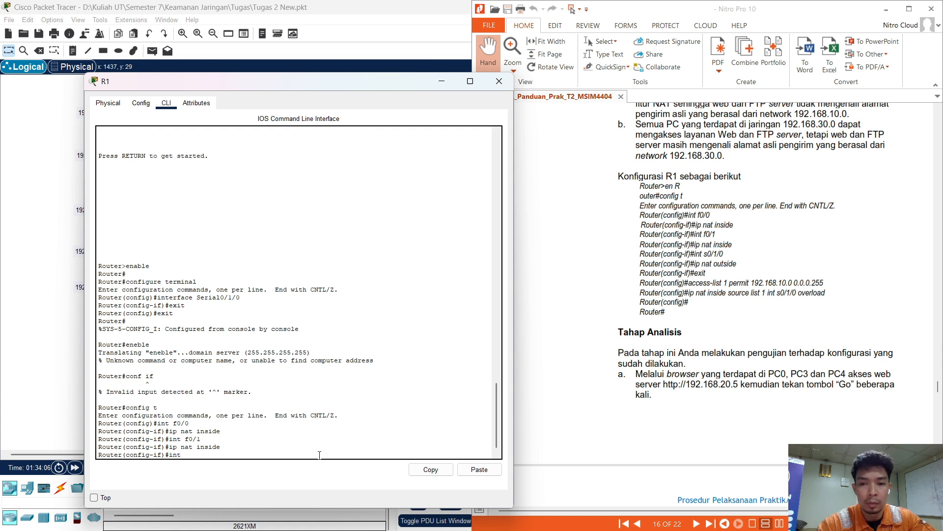
type(" s0")
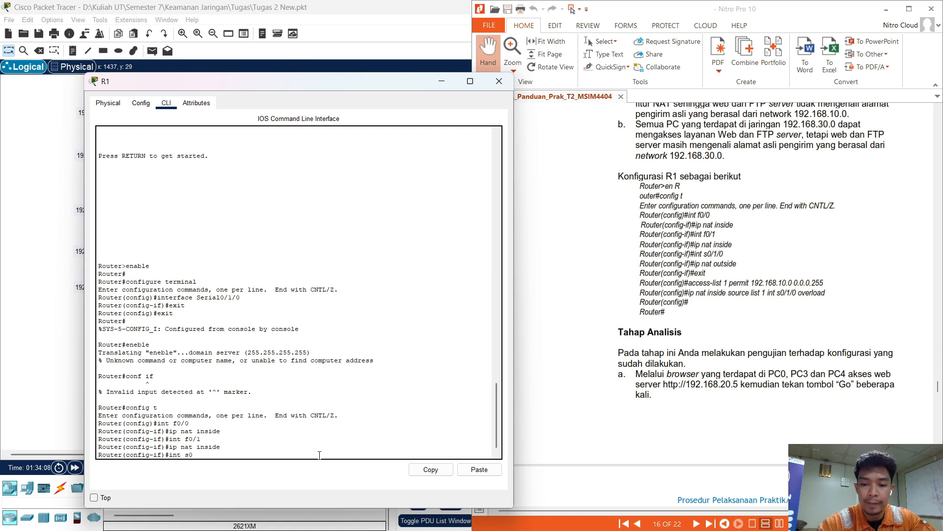
type("/1/")
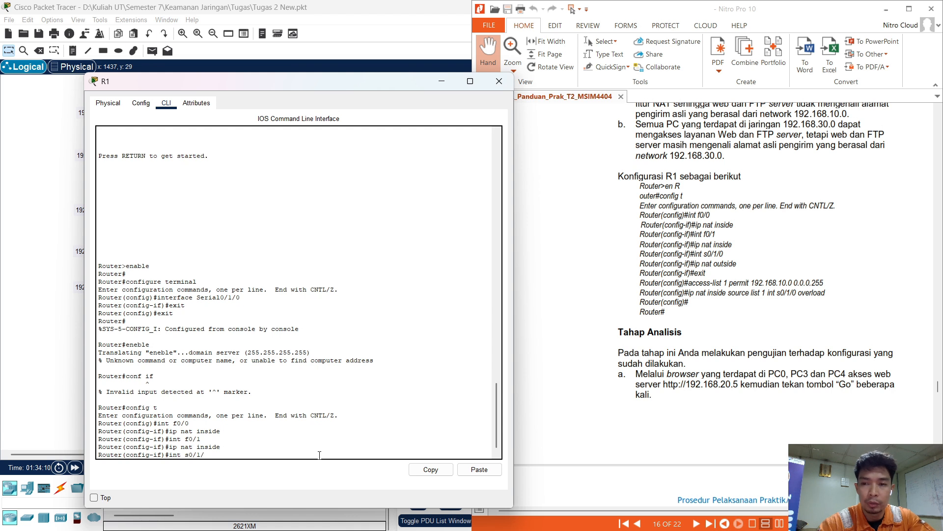
type("0")
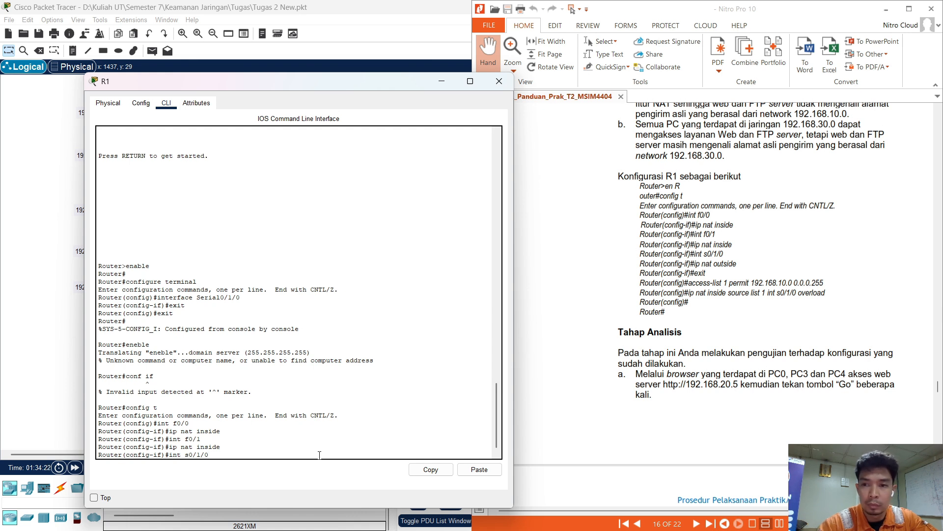
key("Return")
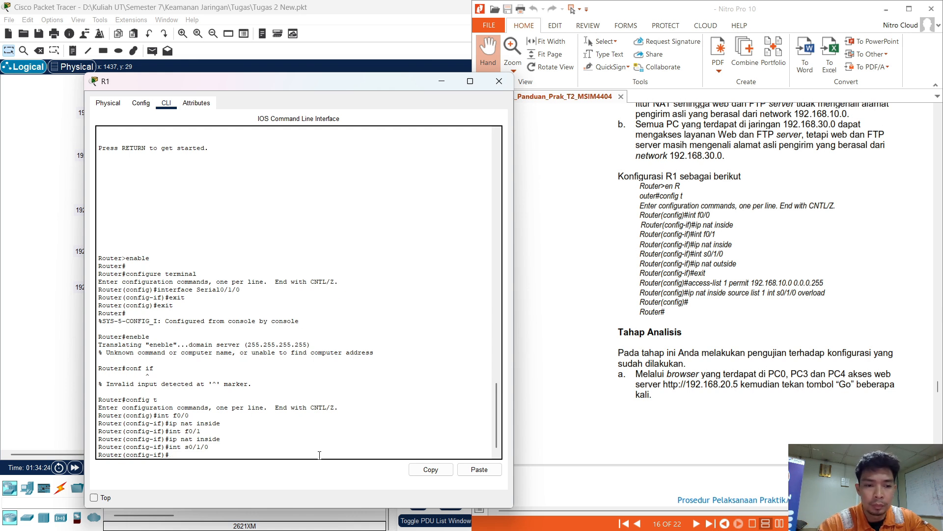
type("ip na")
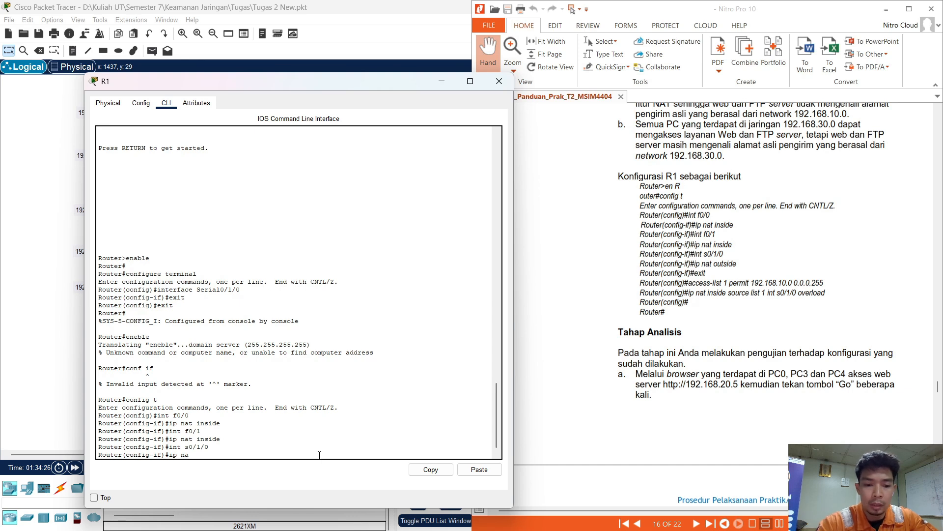
type("t outdise")
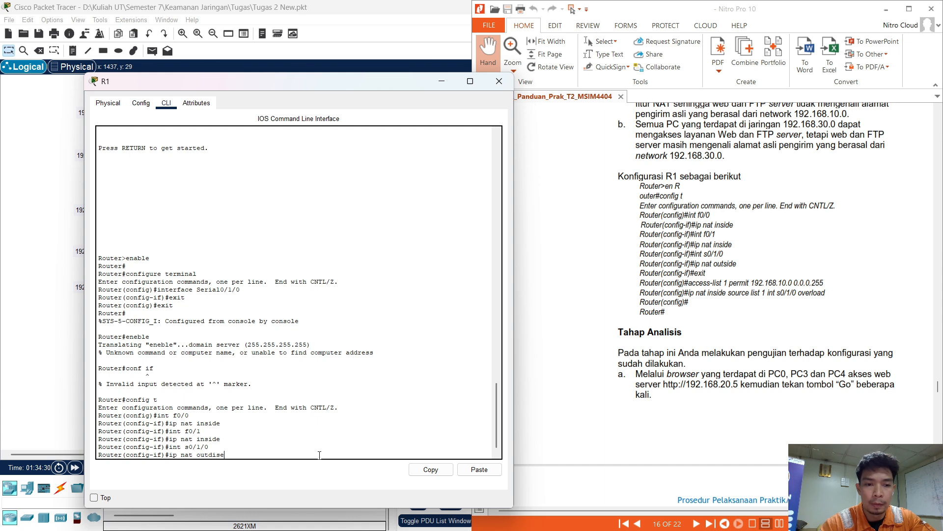
key("BackSpace")
key("BackSpace")
key("BackSpace")
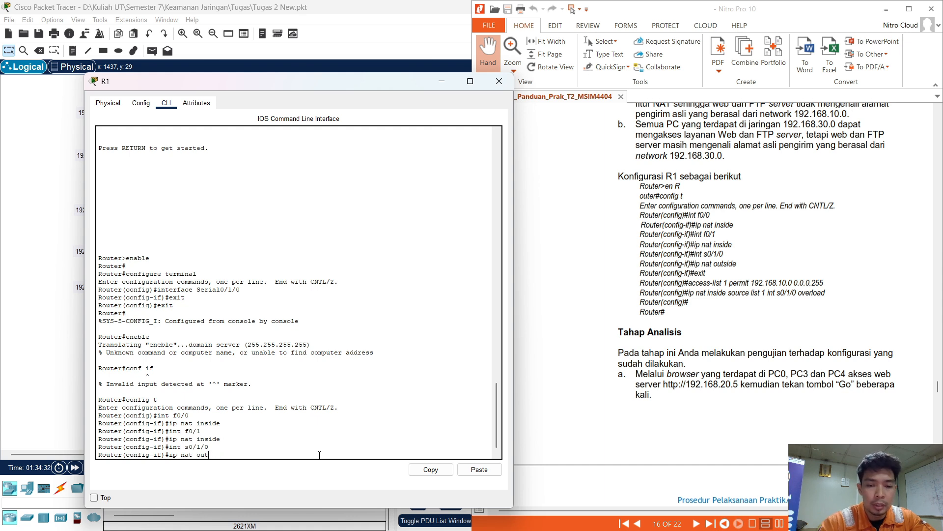
type("side")
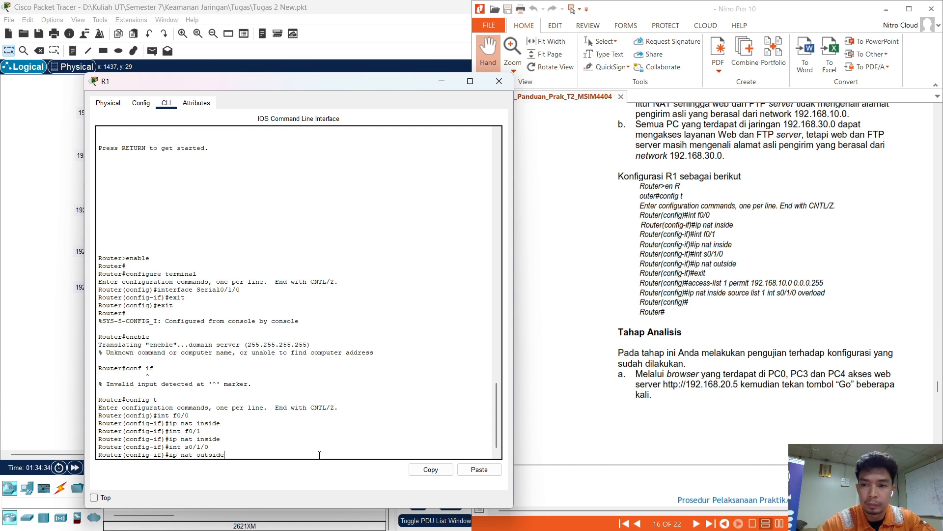
key("Return")
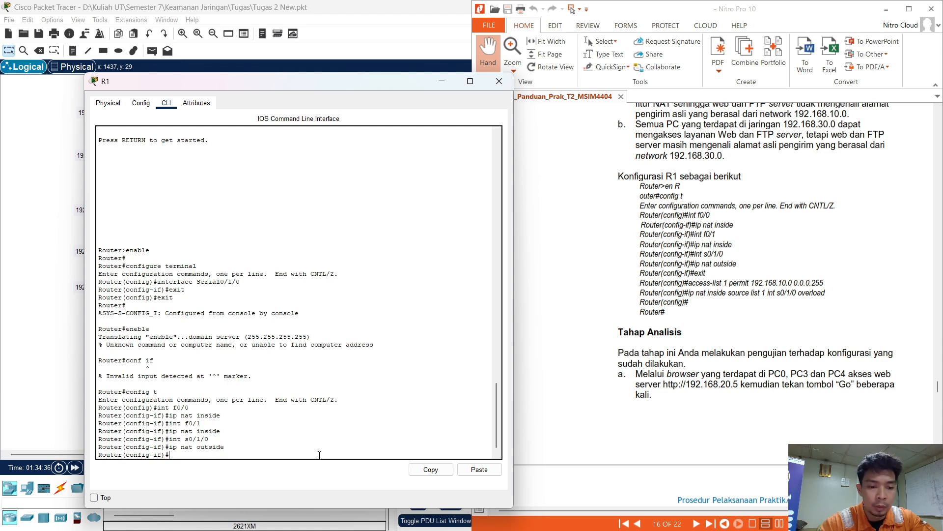
type("exit")
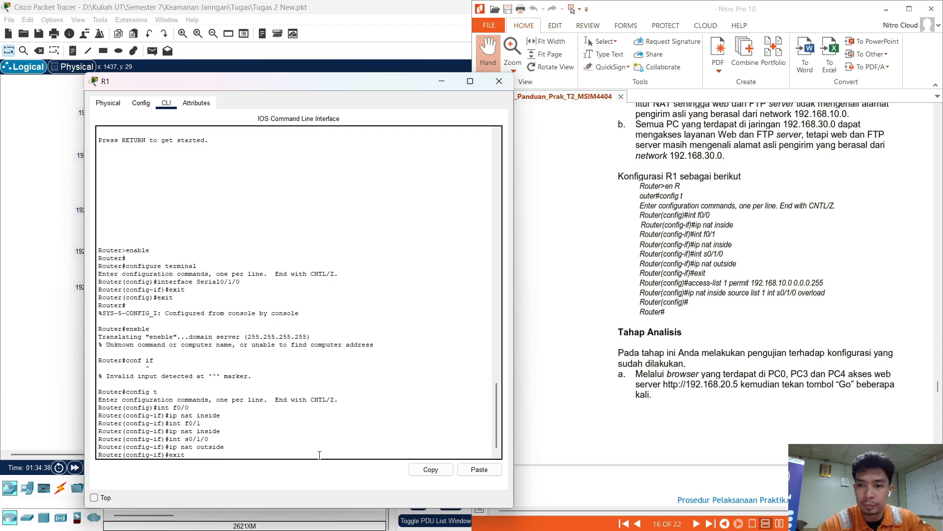
key("Return")
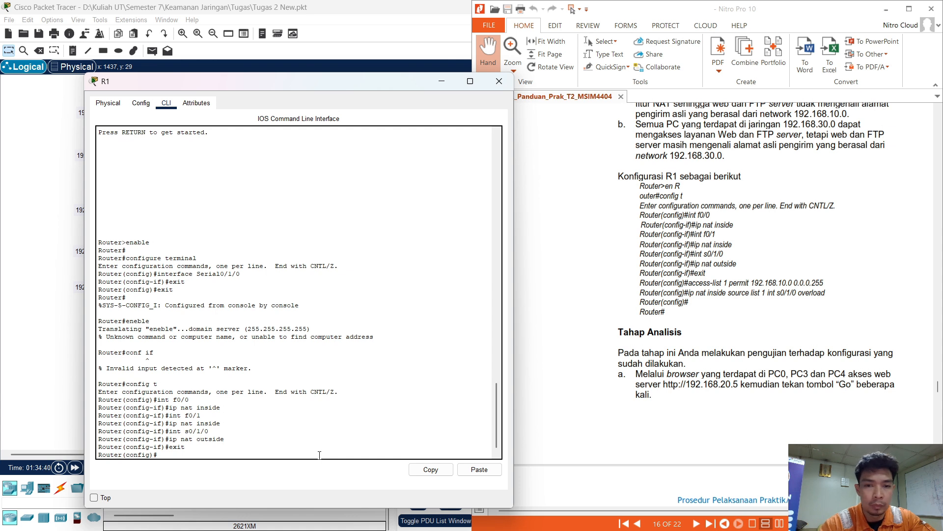
- Try to create the NAT access list on R1 with access-list 1 permit 192.168.10.0.0.0.0.255
type("ac")
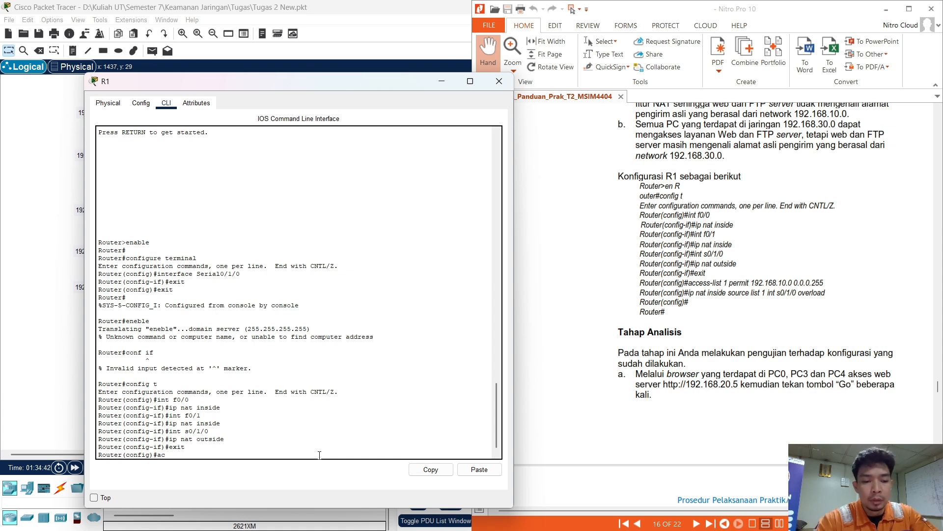
key("Tab")
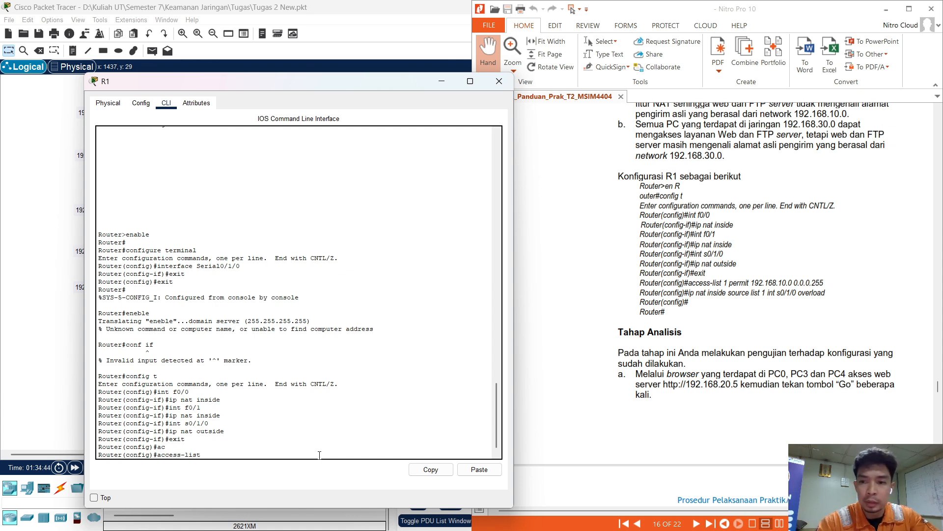
type("1 permit 192.")
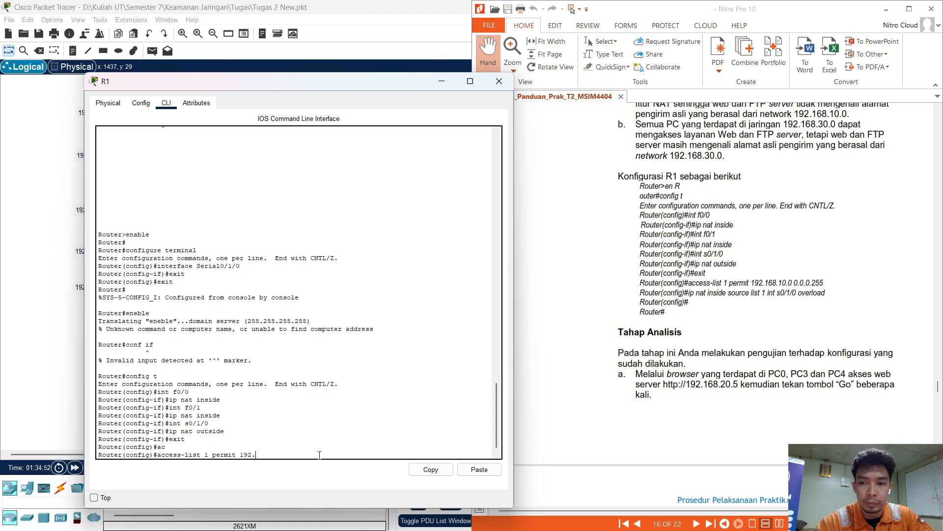
type("168.10")
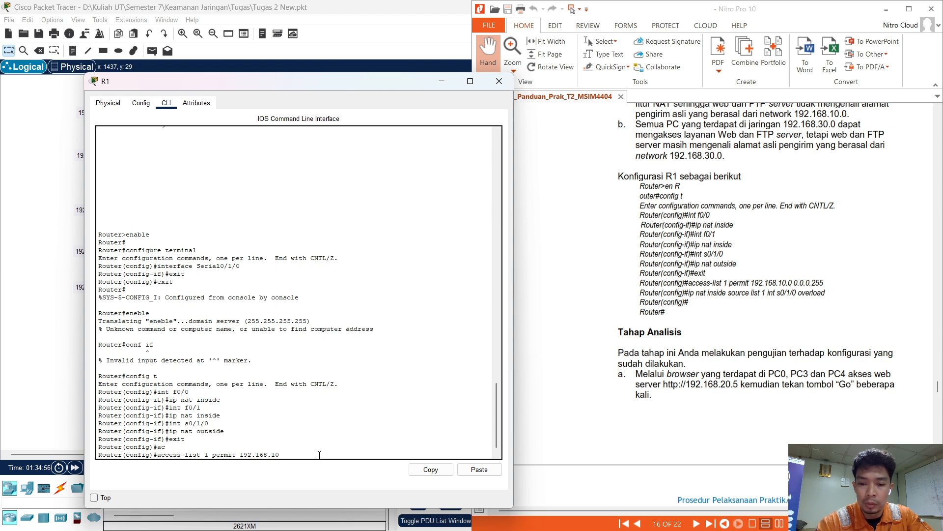
type(".0.0.0.0")
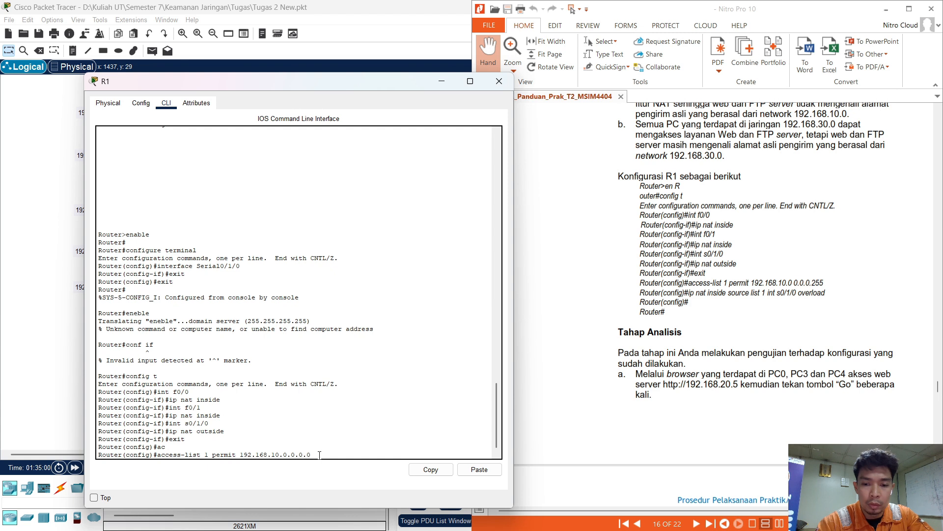
type(".255")
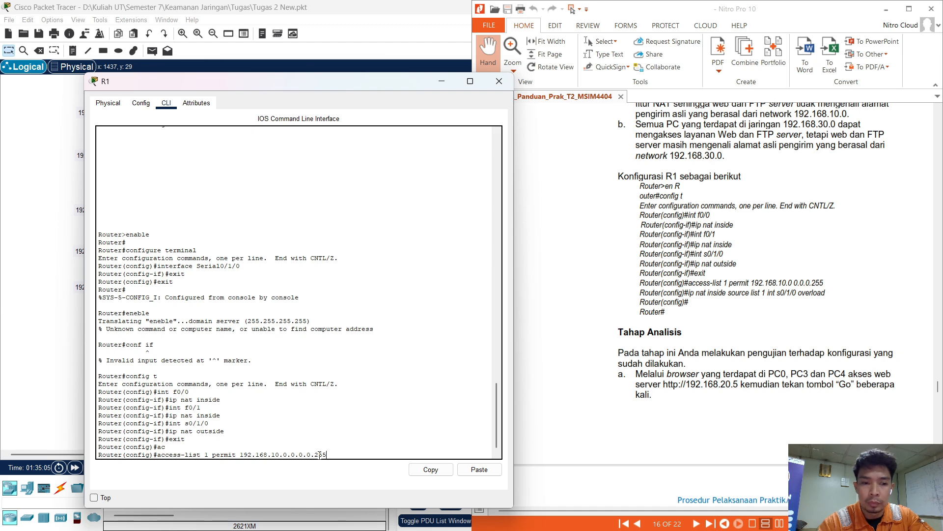
key("Return")
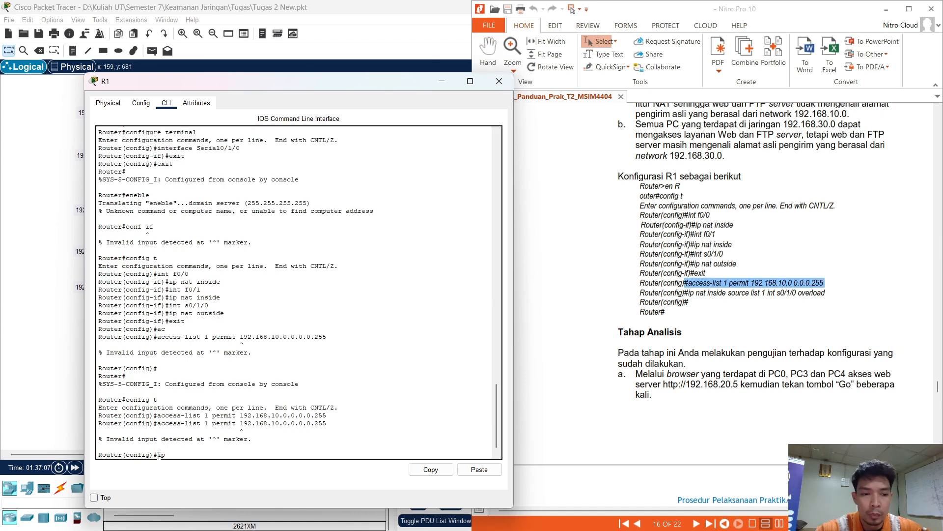
- Configure NAT overload on R1 with ip nat inside source list 1 int s0/1/0 overload, and put R1's window away
type("n")
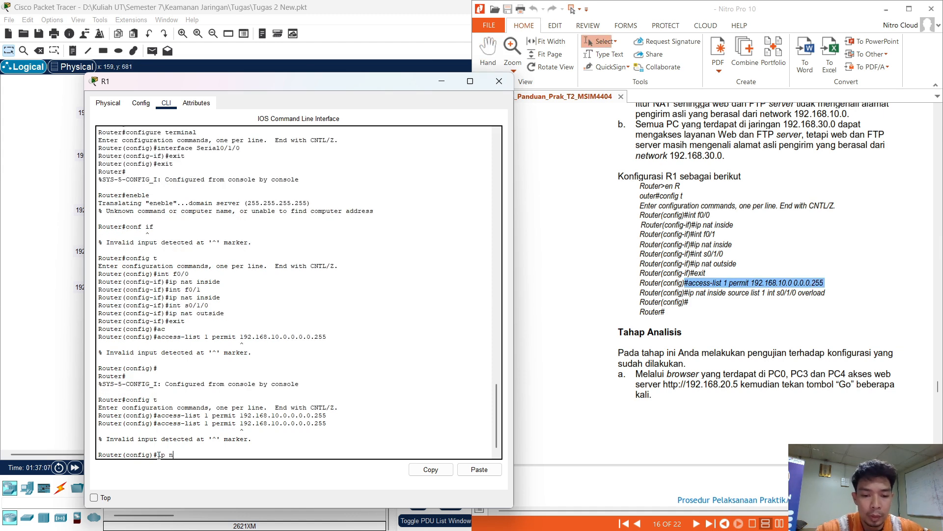
type("at inside")
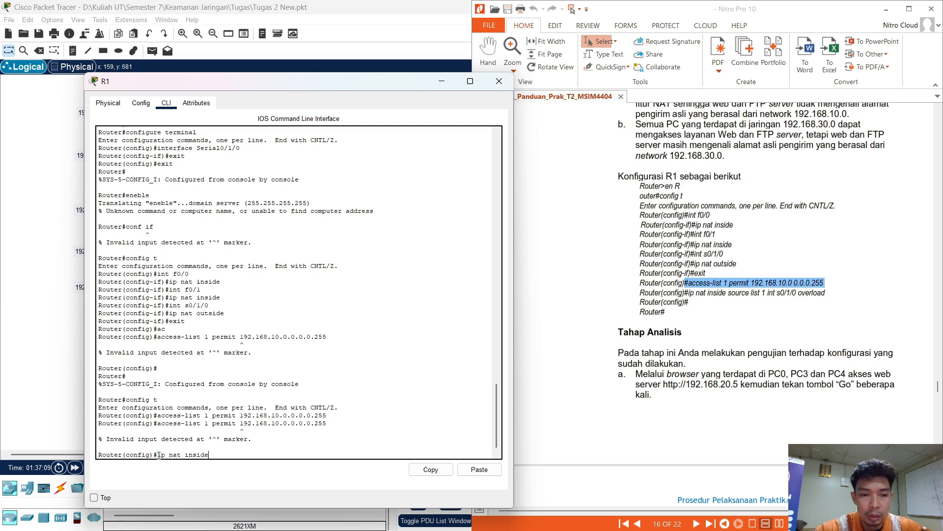
type(" so")
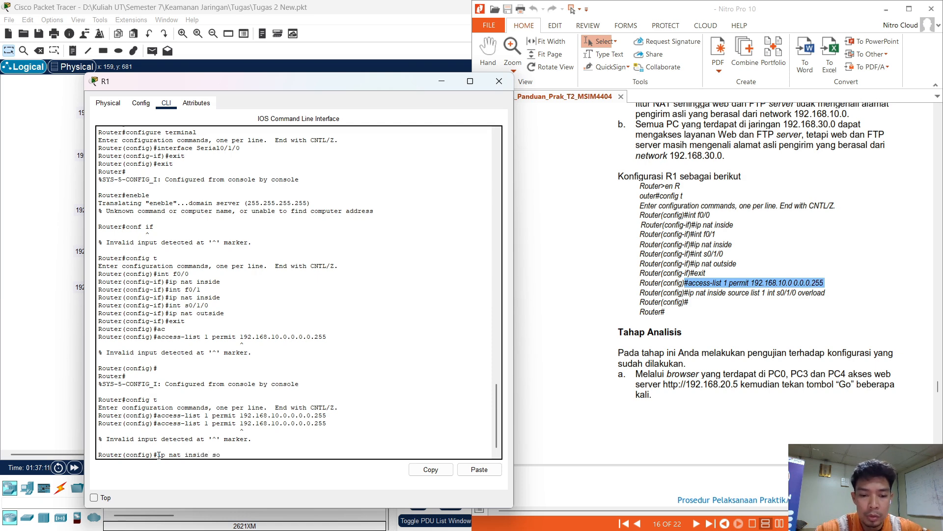
type("ur")
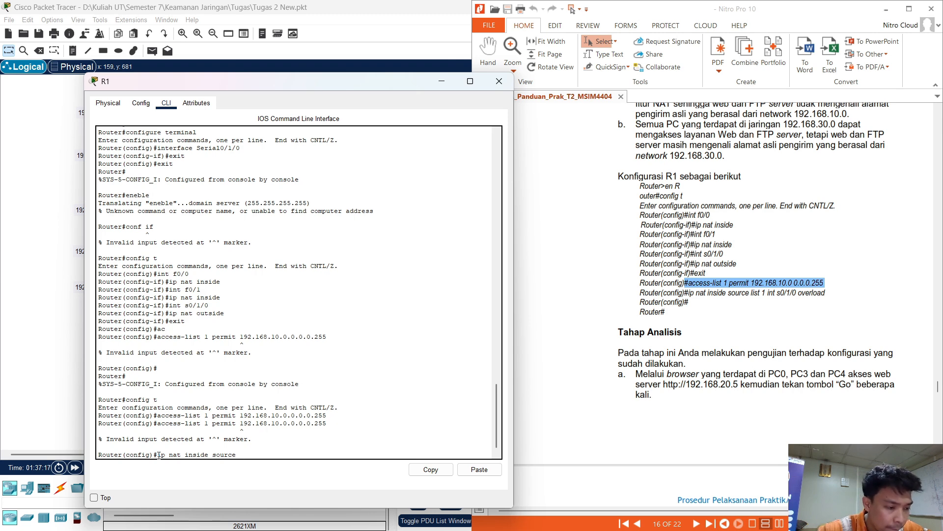
type("ce list ")
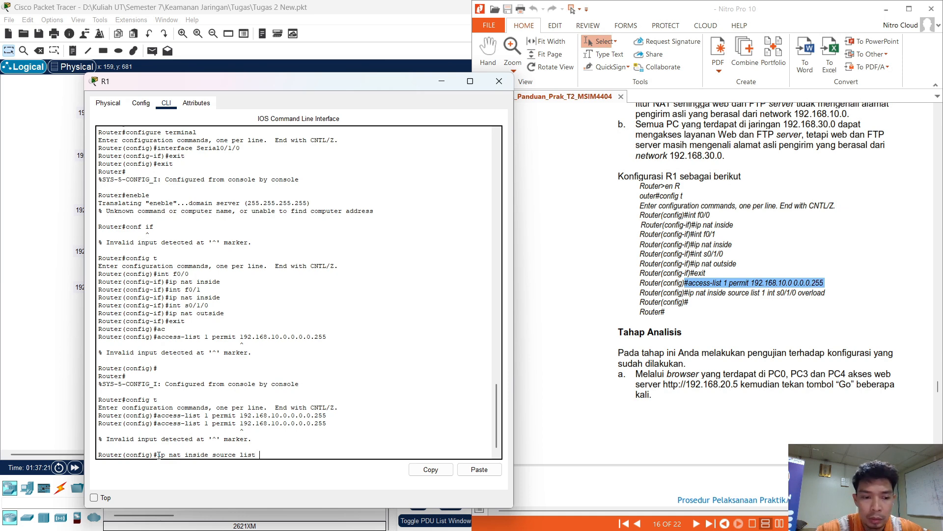
type("1 in")
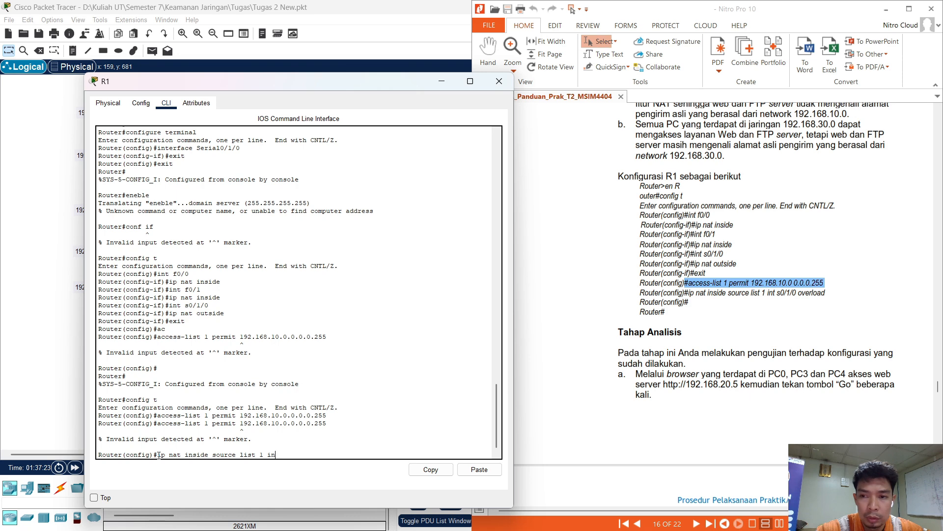
type("t s0/1")
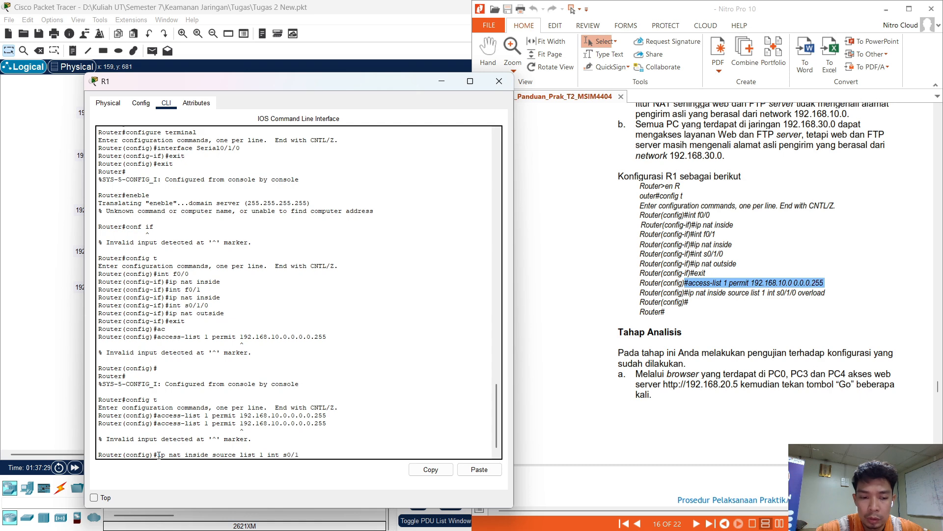
type("/0")
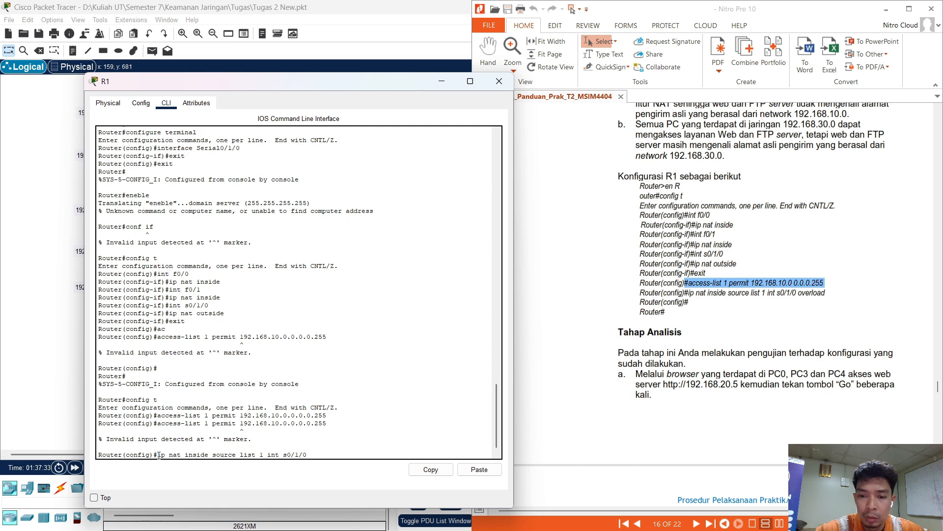
type(" overlo")
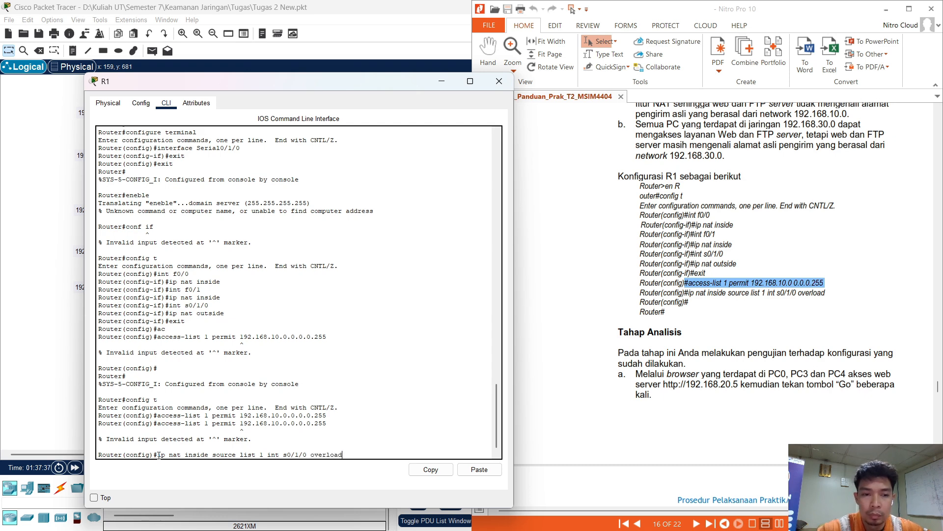
type("ad")
key("Return")
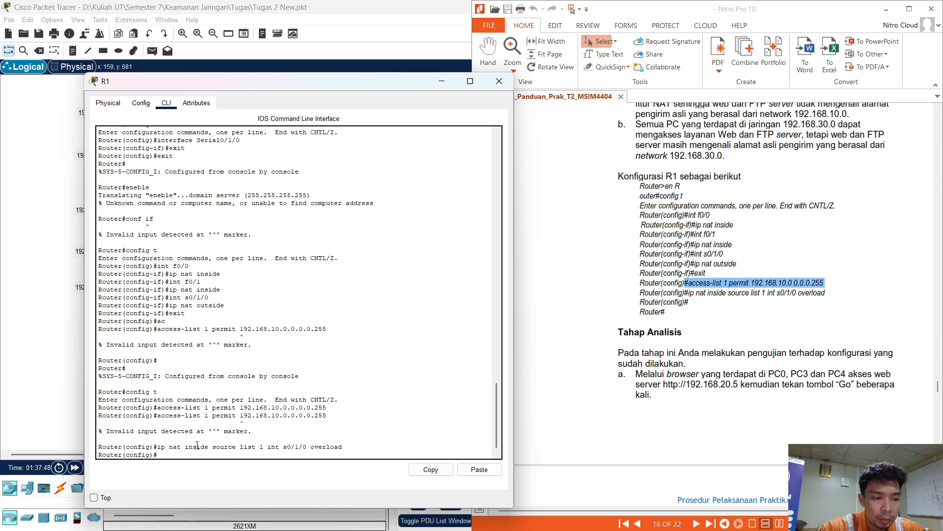
key("Return")
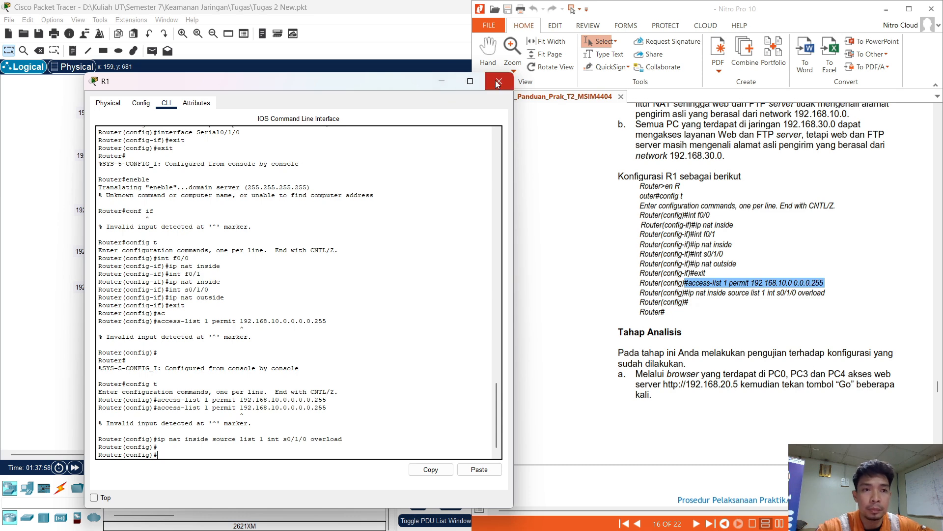
left_click(443, 83)
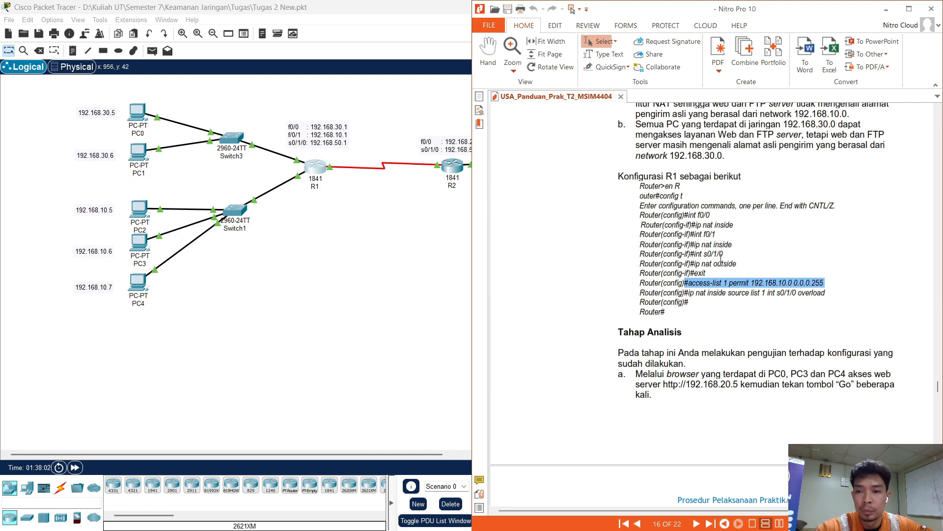
- Review the guide's Tahap Analisis instructions, then open the Command Prompt on WEB SERVER in the maximized Packet Tracer workspace
scroll(726, 324, "down", 1)
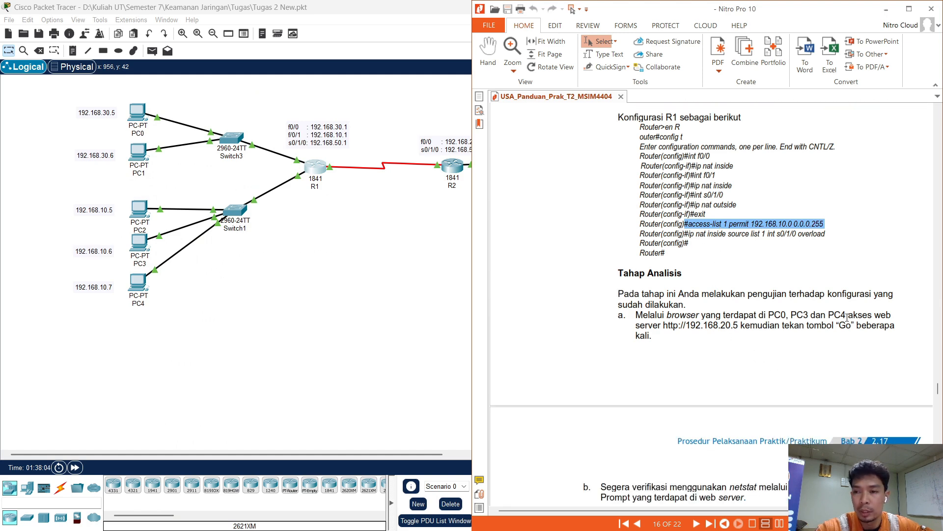
scroll(791, 341, "down", 3)
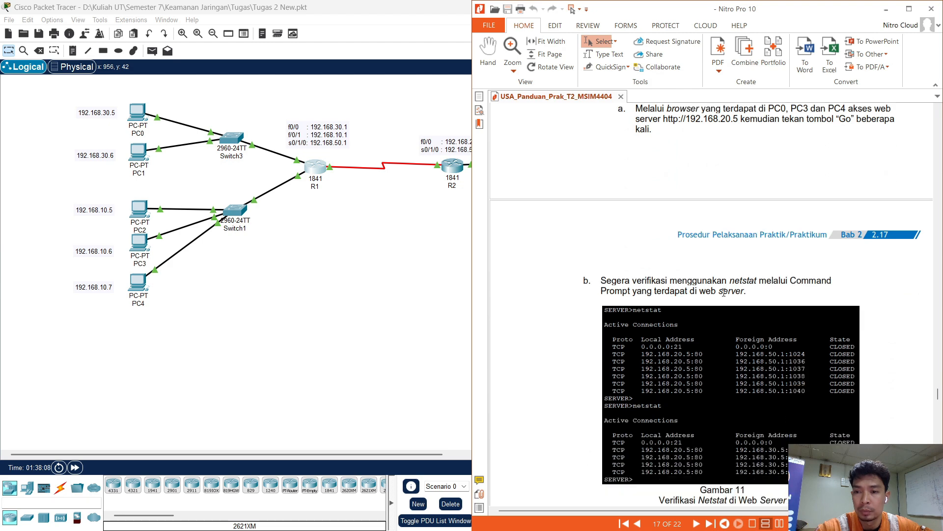
double_click(378, 8)
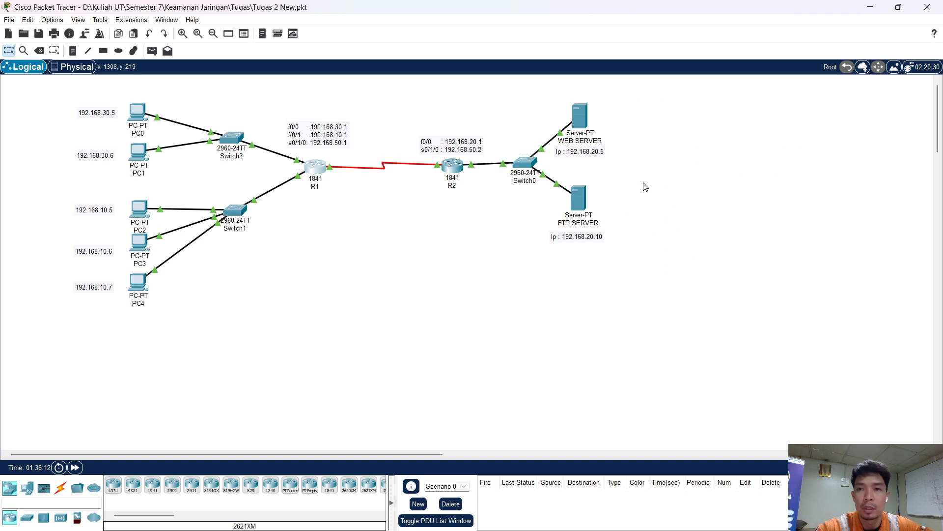
left_click(580, 123)
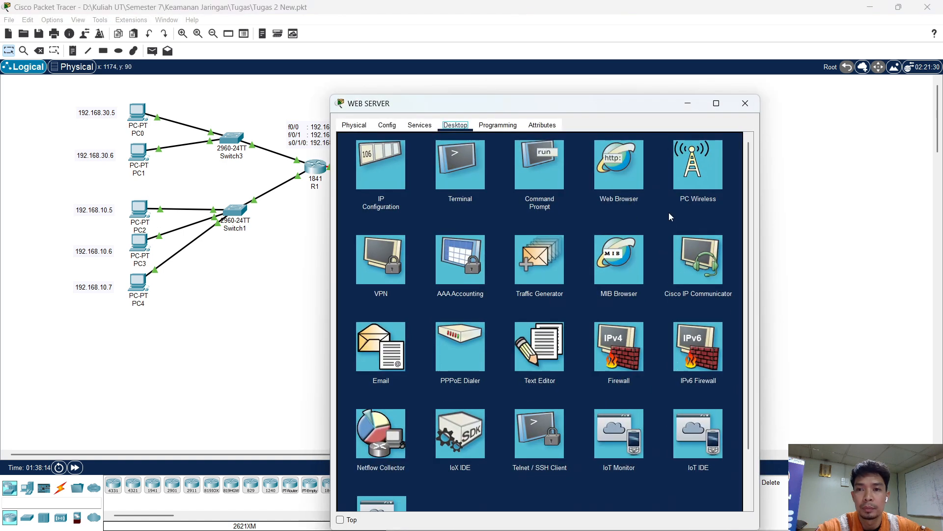
left_click(533, 163)
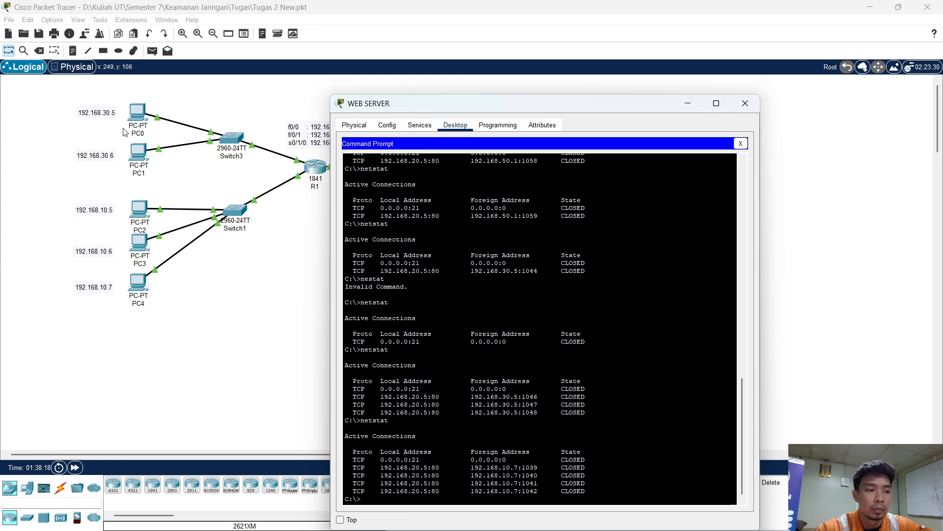
- Open PC0's Web Browser and arrange its window side by side with WEB SERVER's Command Prompt
left_click(147, 109)
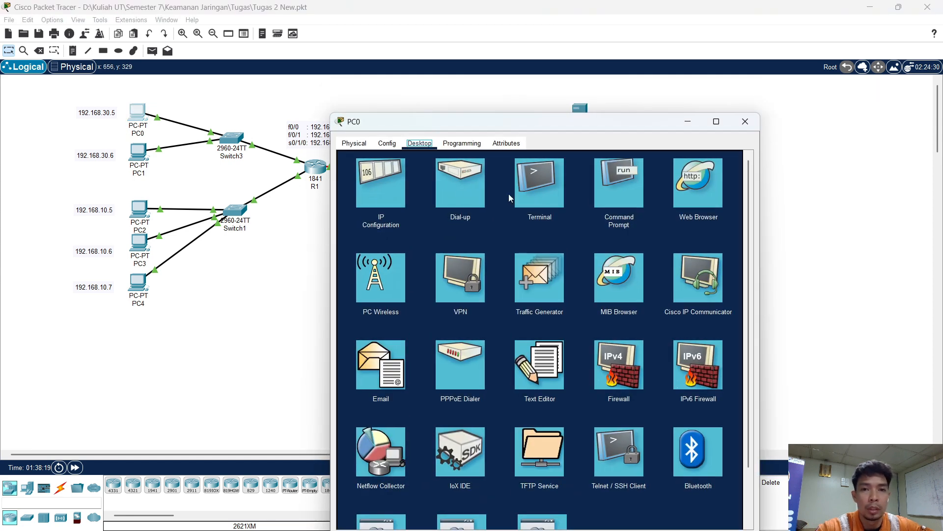
left_click(715, 198)
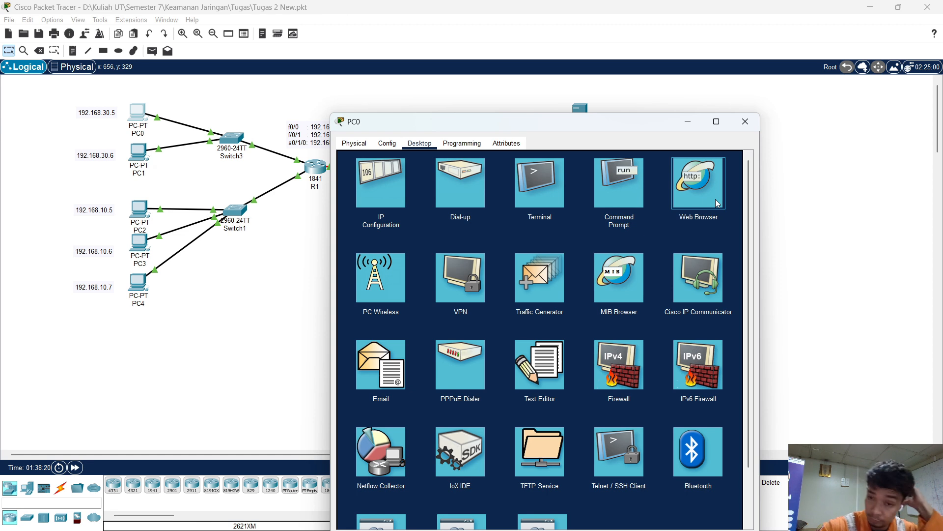
left_click(678, 176)
left_click_drag(577, 126, 270, 79)
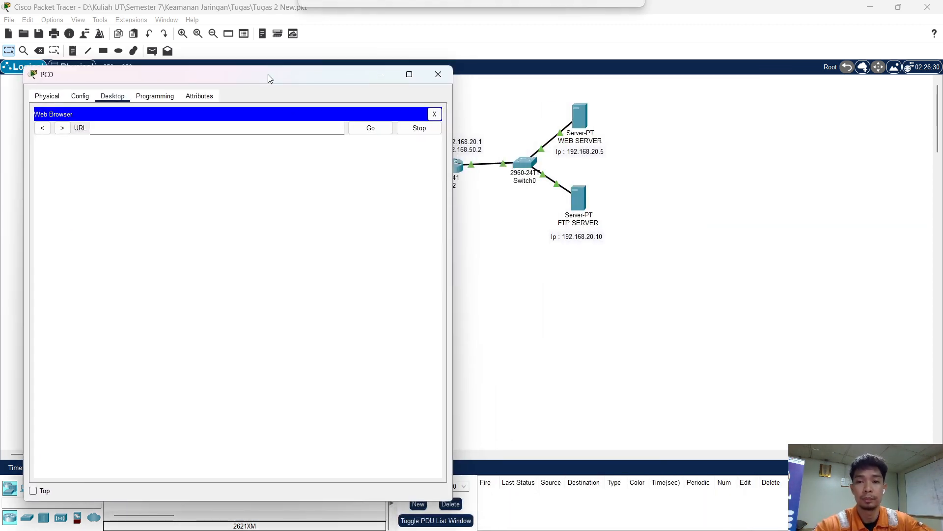
mouse_move(632, 516)
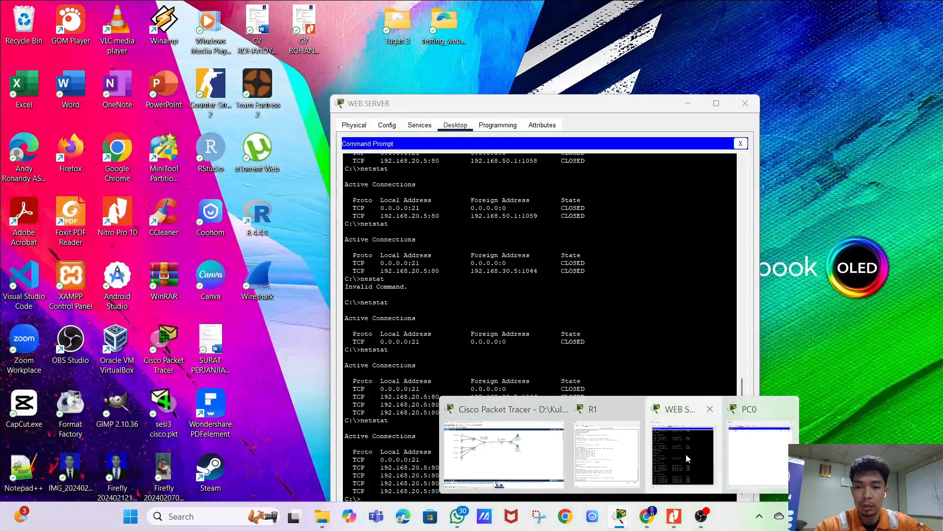
left_click(686, 453)
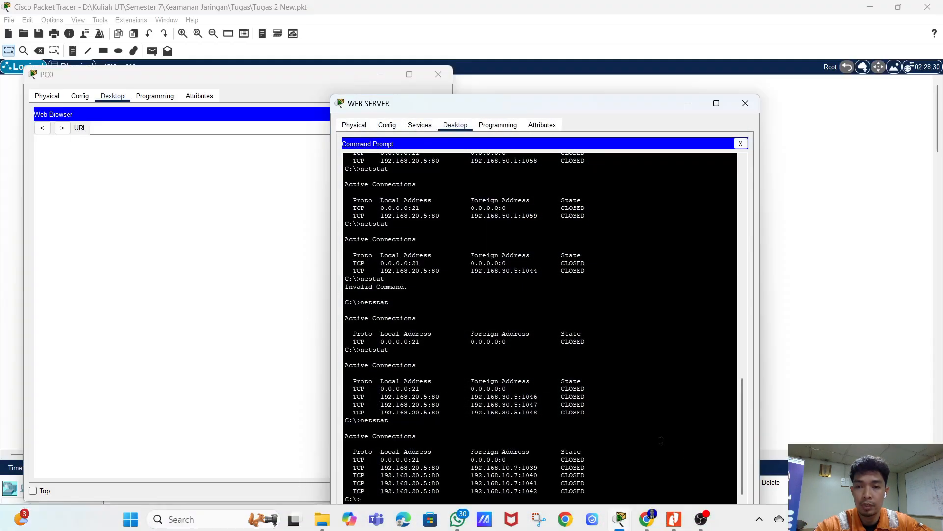
left_click_drag(609, 103, 816, 49)
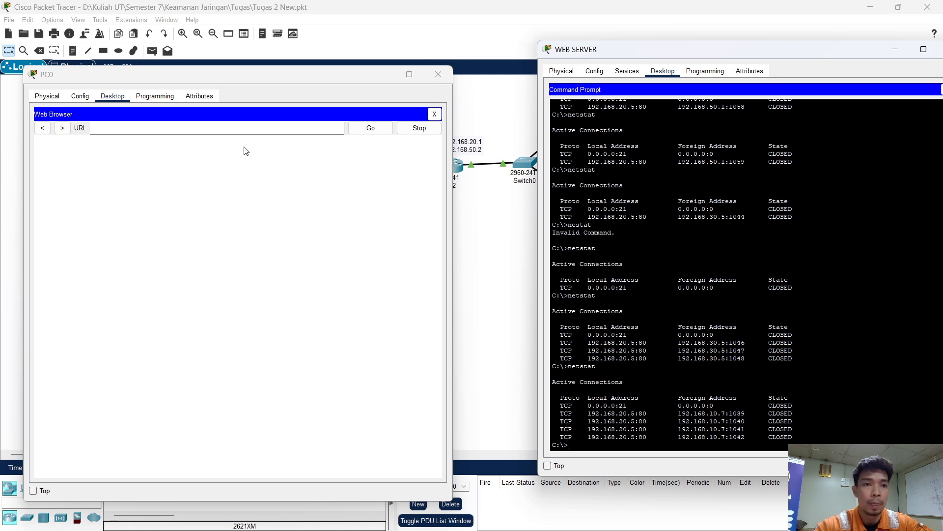
- Load the web server's page at 192.168.20.5 in PC0's Web Browser
left_click(246, 129)
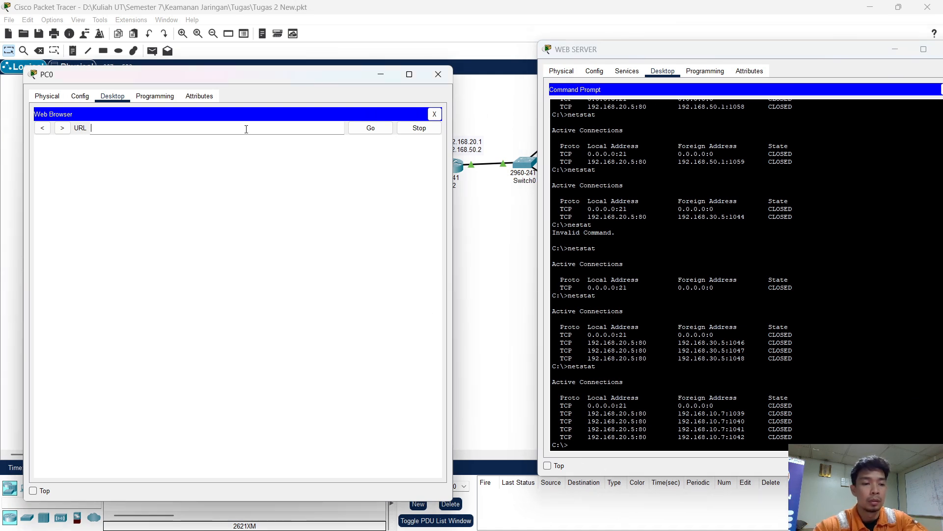
type("19")
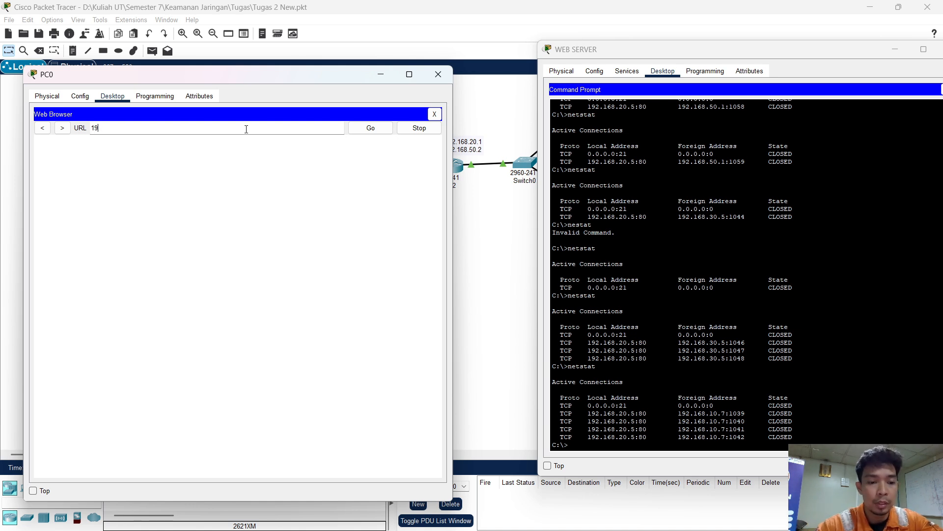
type("2.168")
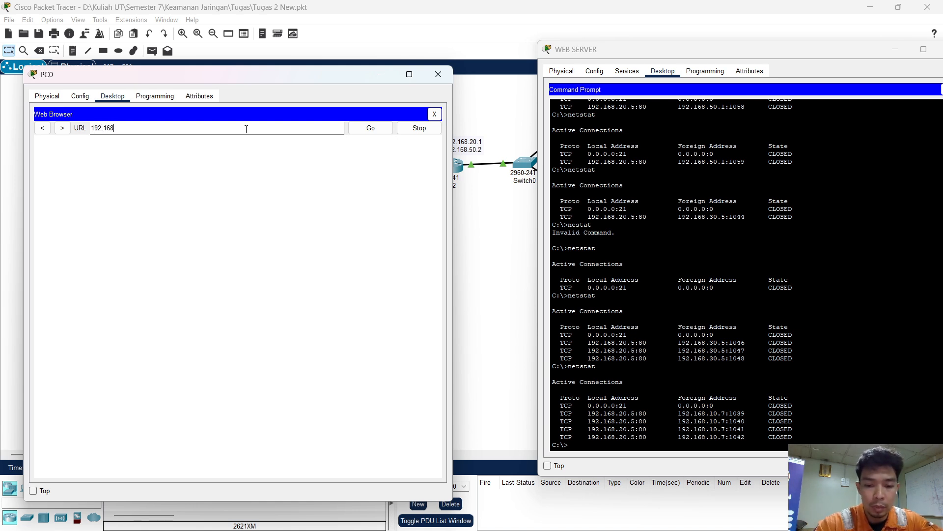
type(".20.")
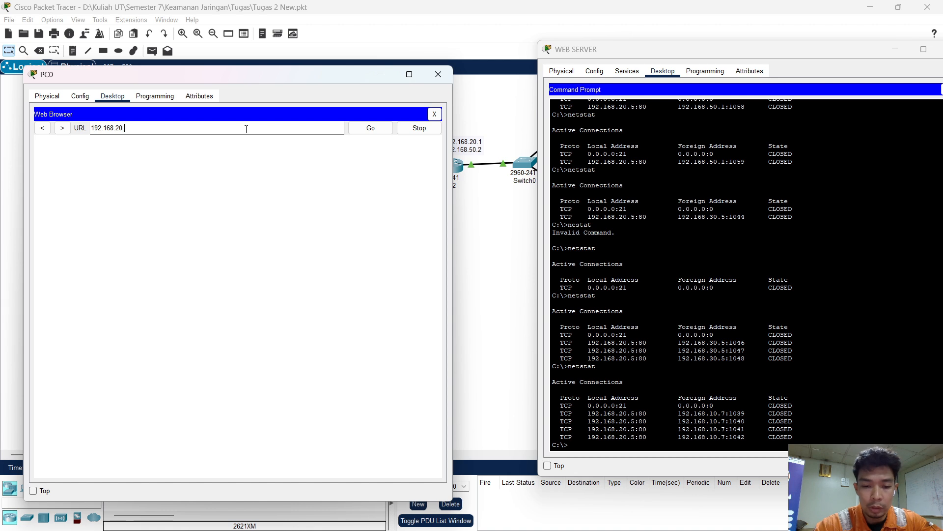
type("5")
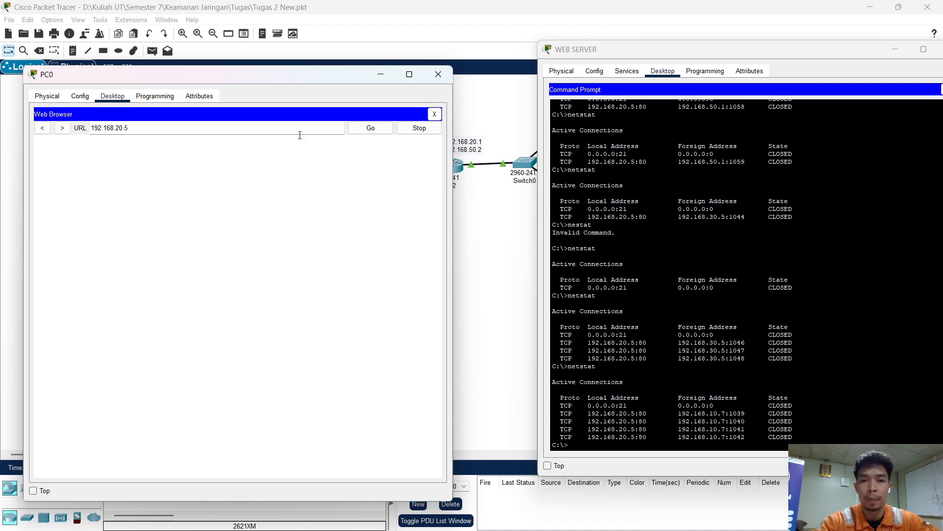
left_click(372, 127)
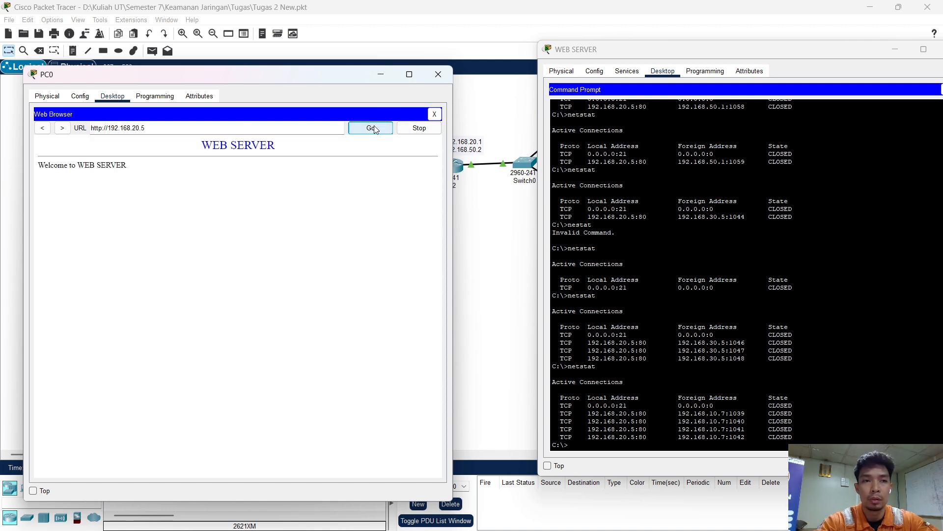
- Run netstat in WEB SERVER's Command Prompt to list the active connections after PC0's page request
left_click(608, 450)
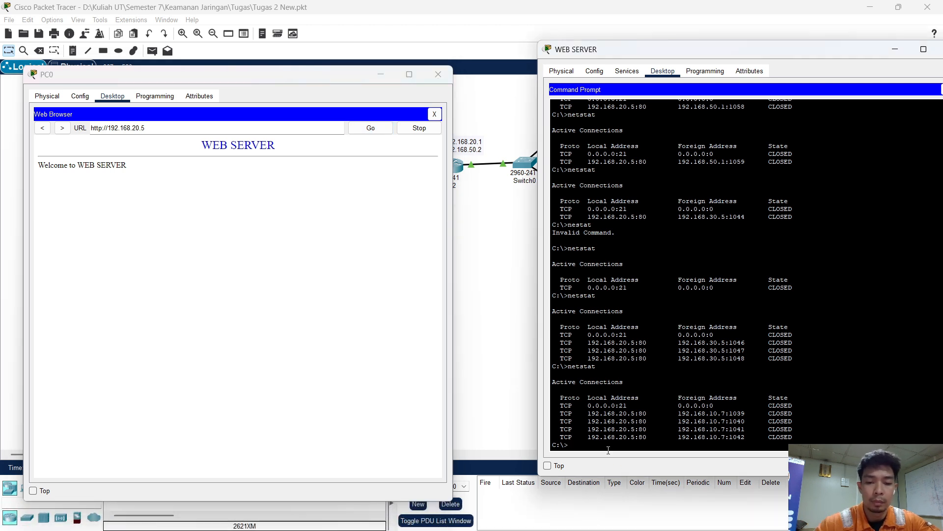
type("netstat")
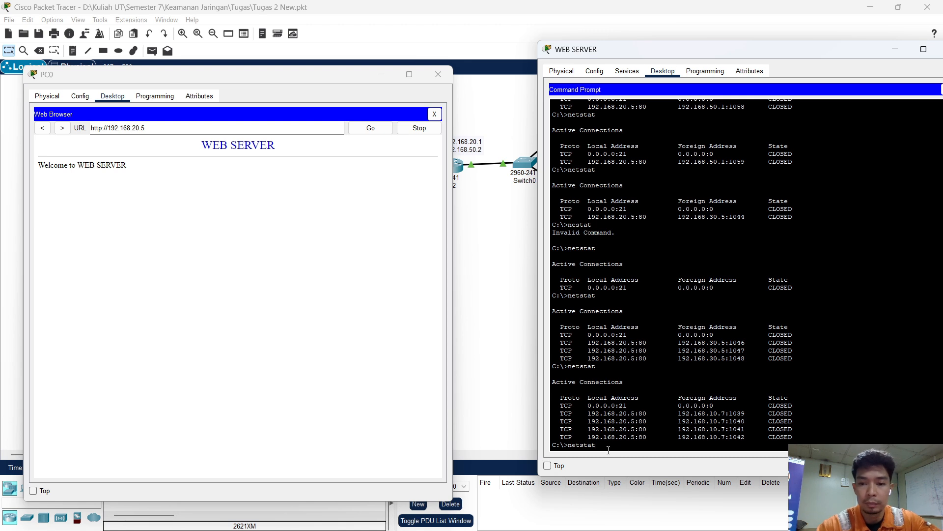
key("Return")
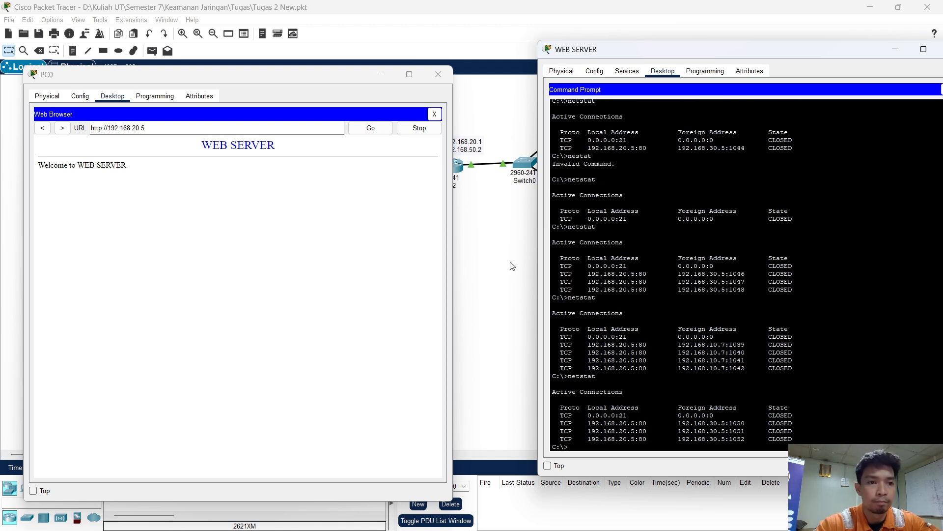
- Reload the 192.168.20.5 page in PC0's Web Browser and run netstat in WEB SERVER's Command Prompt
left_click_drag(310, 77, 292, 94)
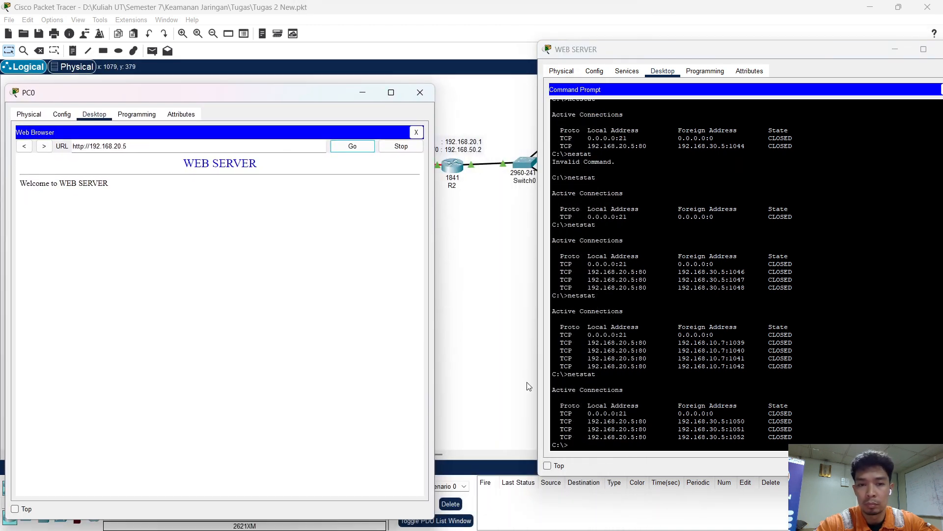
left_click(353, 146)
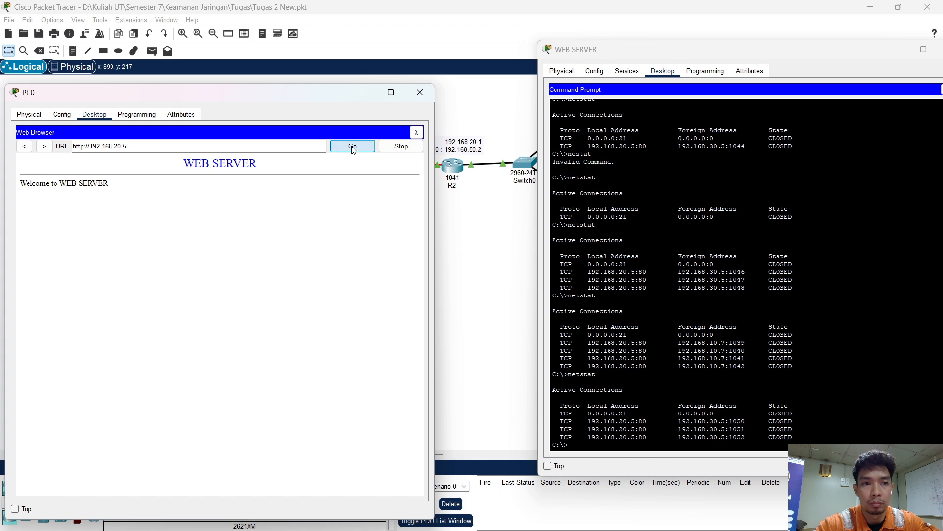
left_click(615, 444)
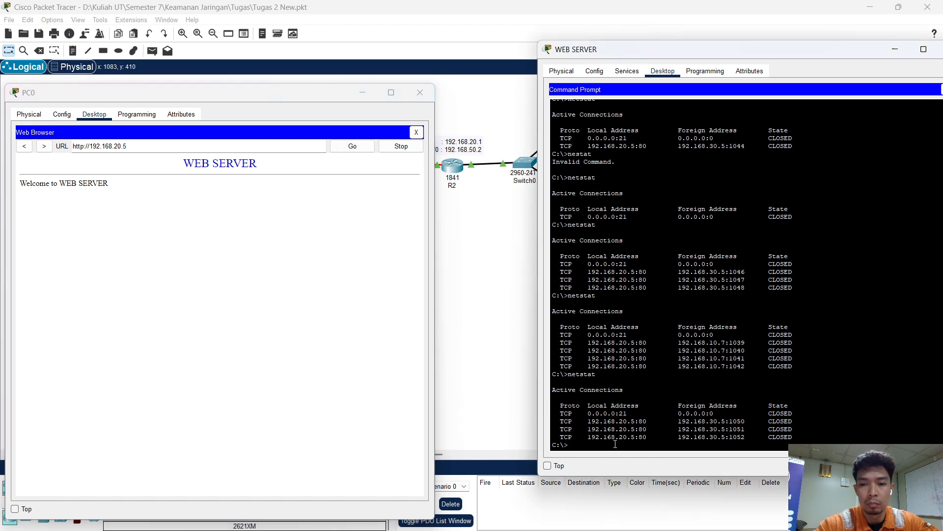
type("netstat")
key("Return")
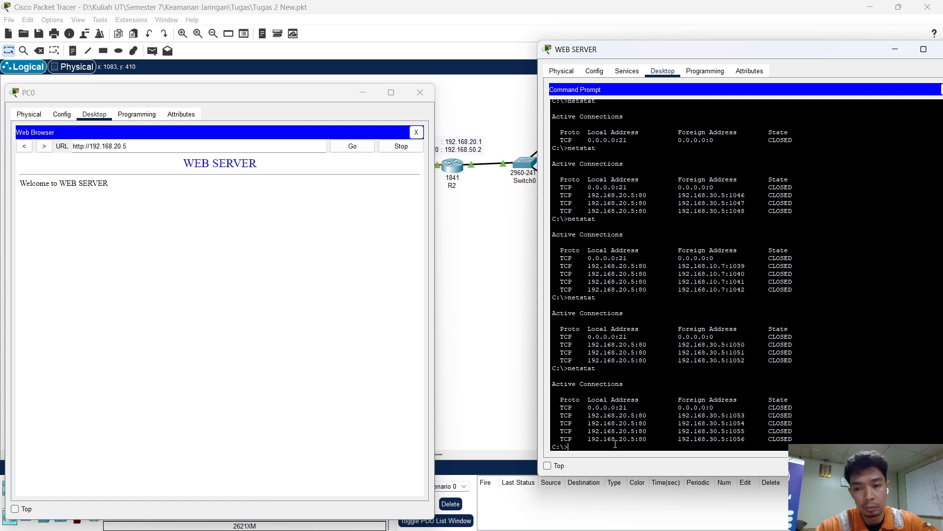
mouse_move(620, 530)
left_click(702, 527)
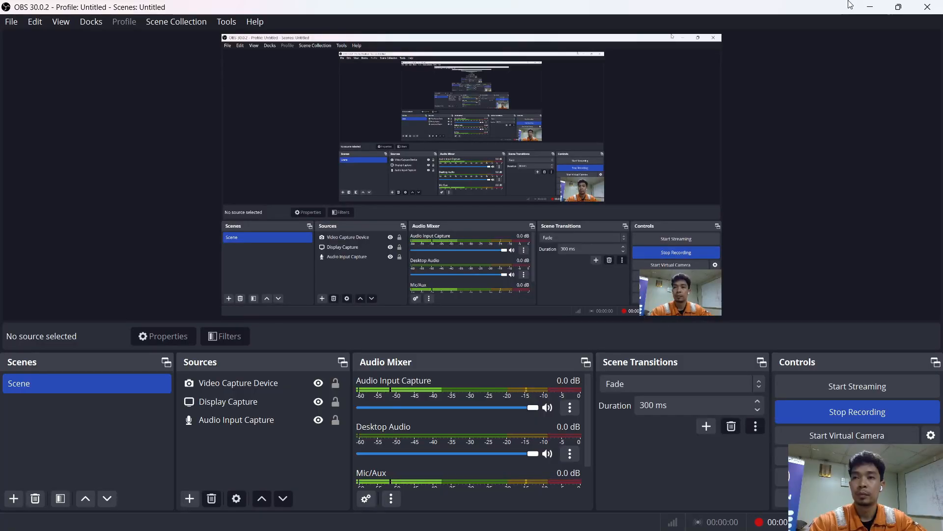
left_click(865, 7)
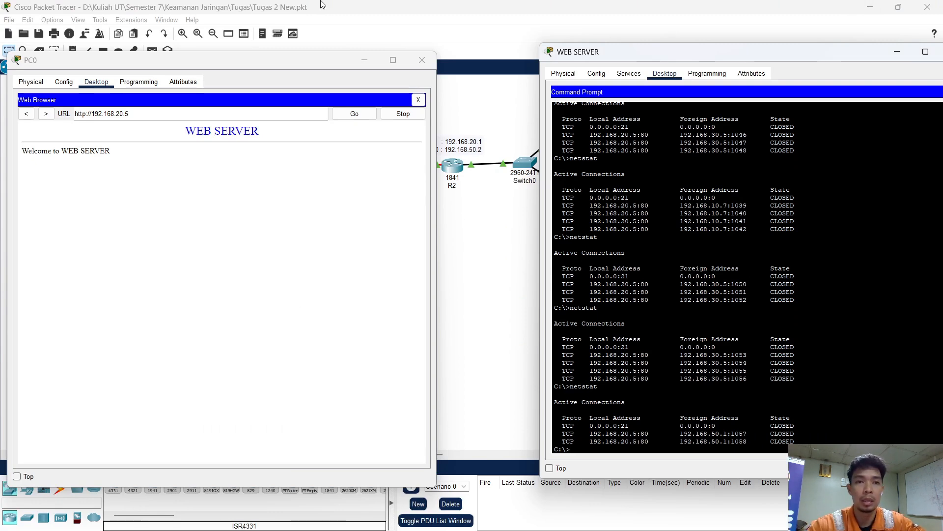
- Move the PC0 and WEB SERVER windows off the topology to examine its addresses, and place them side by side again
left_click_drag(281, 66, 361, 258)
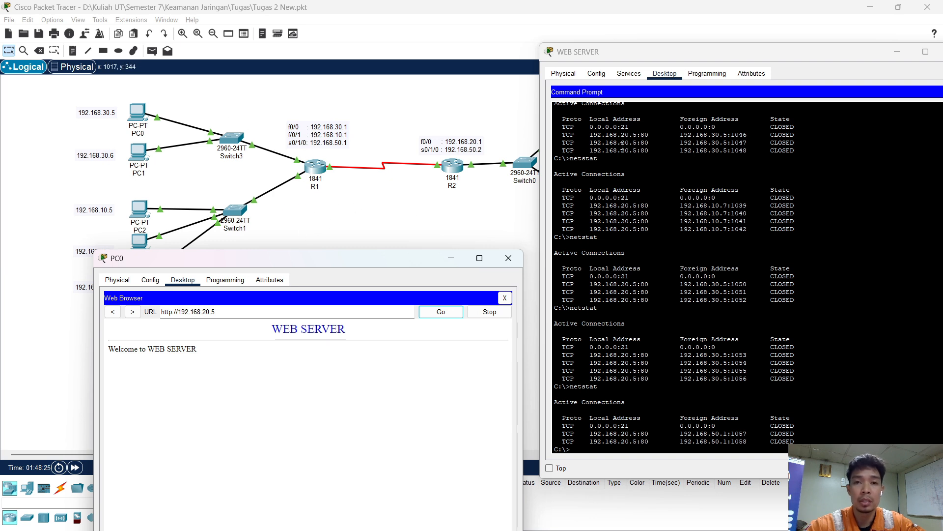
left_click_drag(669, 51, 730, 153)
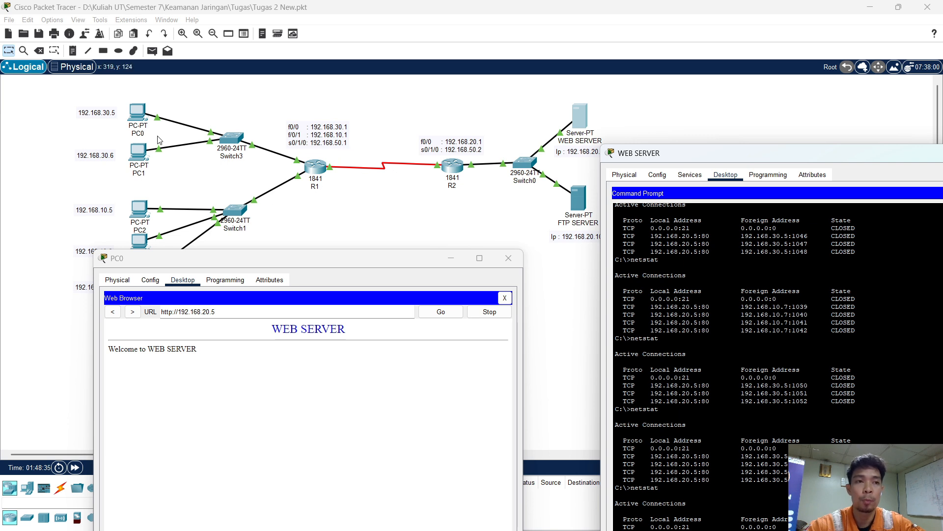
left_click_drag(192, 256, 314, 200)
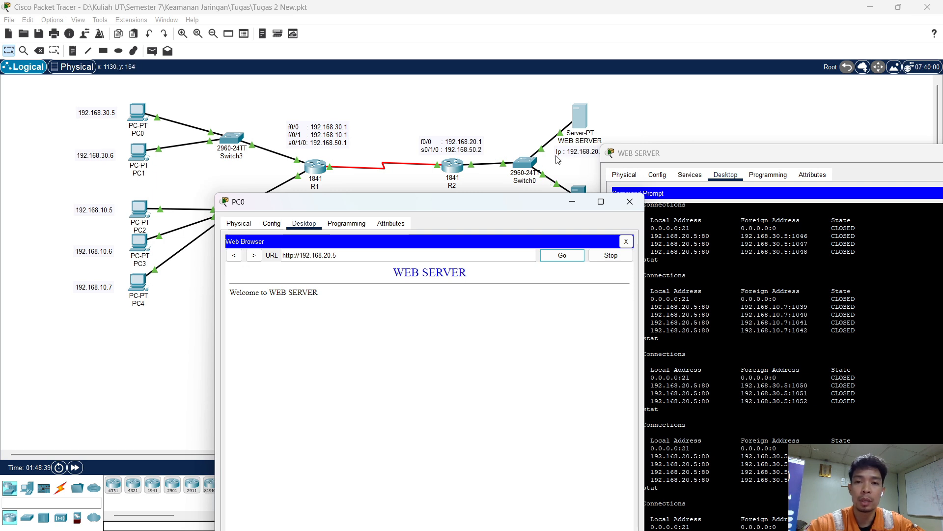
left_click_drag(553, 215, 419, 107)
left_click_drag(759, 156, 700, 71)
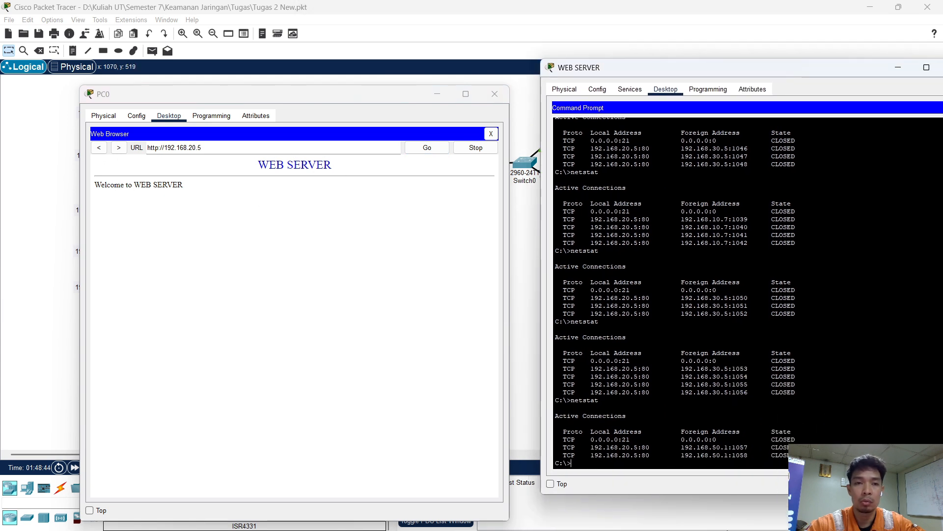
- Review the guide's Tahap Konfigurasi scenario and R1 NAT commands in Nitro Pro to compare them with the netstat output
mouse_move(719, 515)
left_click(674, 516)
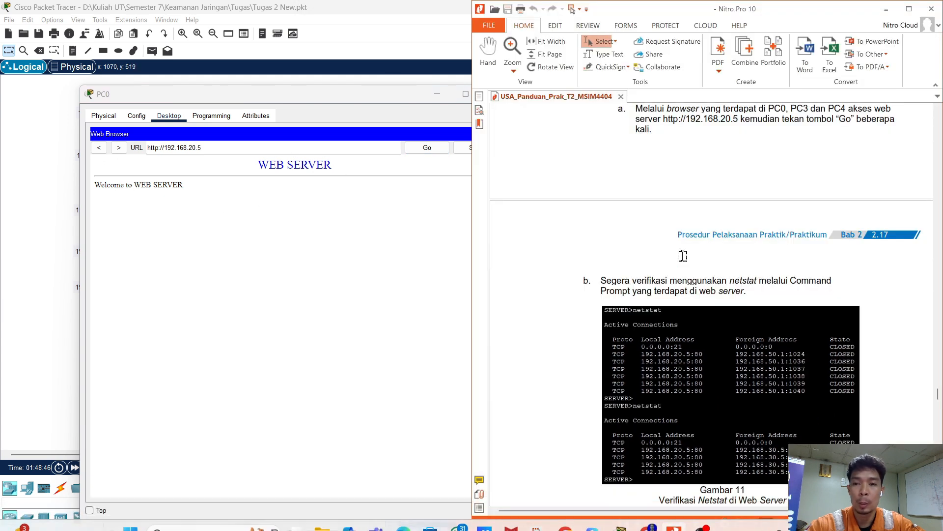
scroll(686, 251, "up", 3)
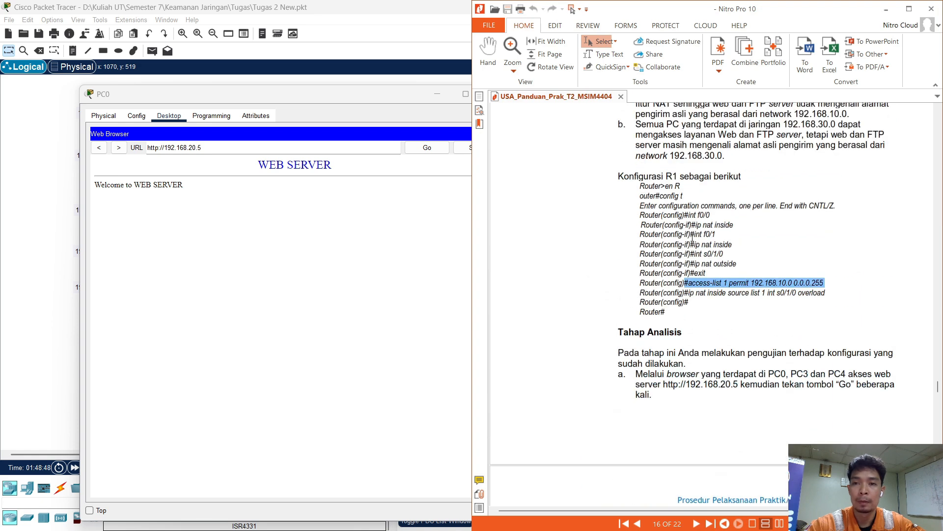
left_click(692, 236)
scroll(694, 207, "up", 6)
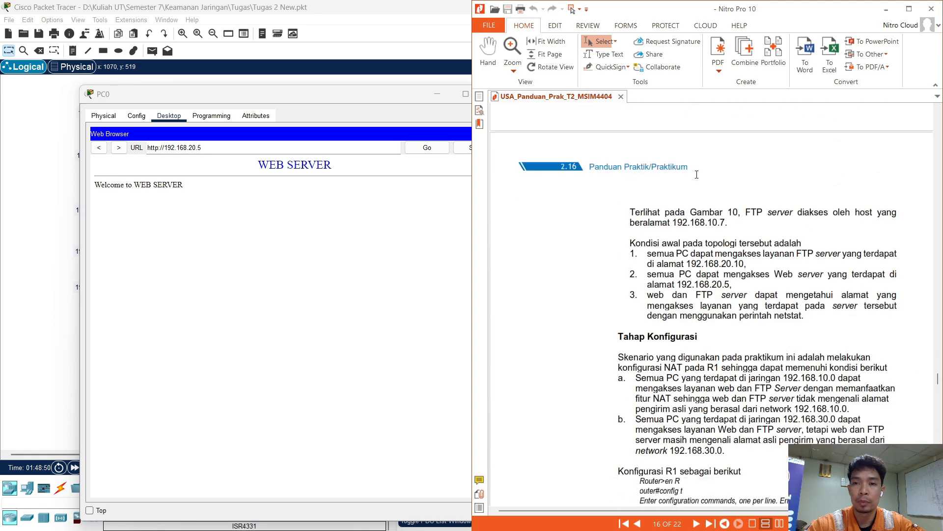
scroll(697, 175, "down", 6)
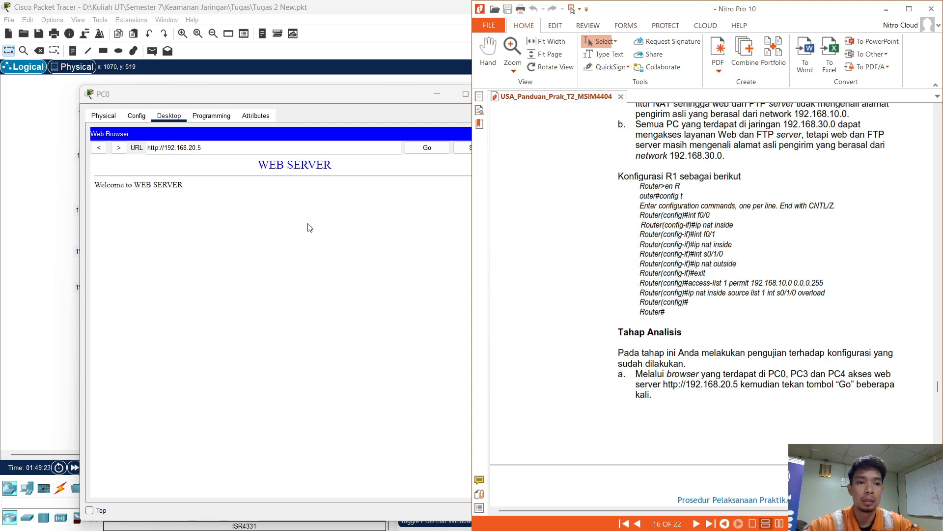
scroll(664, 224, "up", 1)
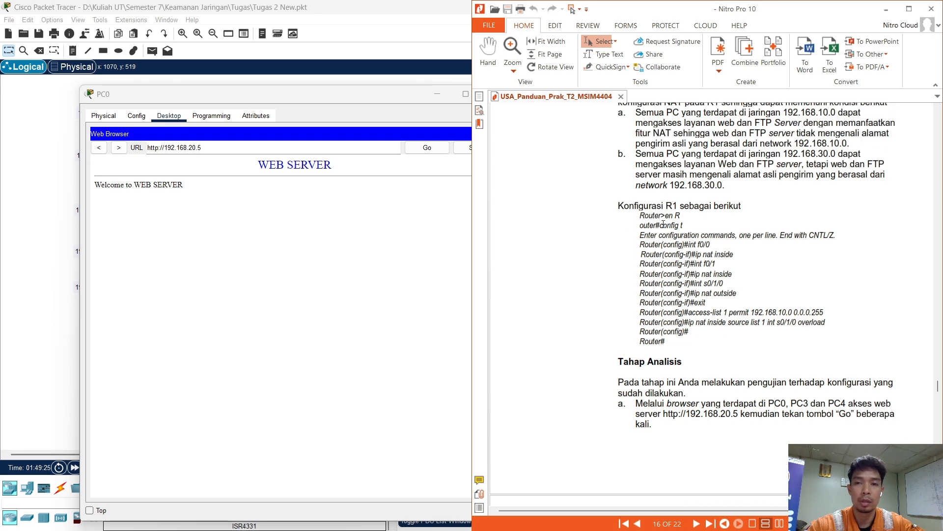
scroll(671, 231, "up", 5)
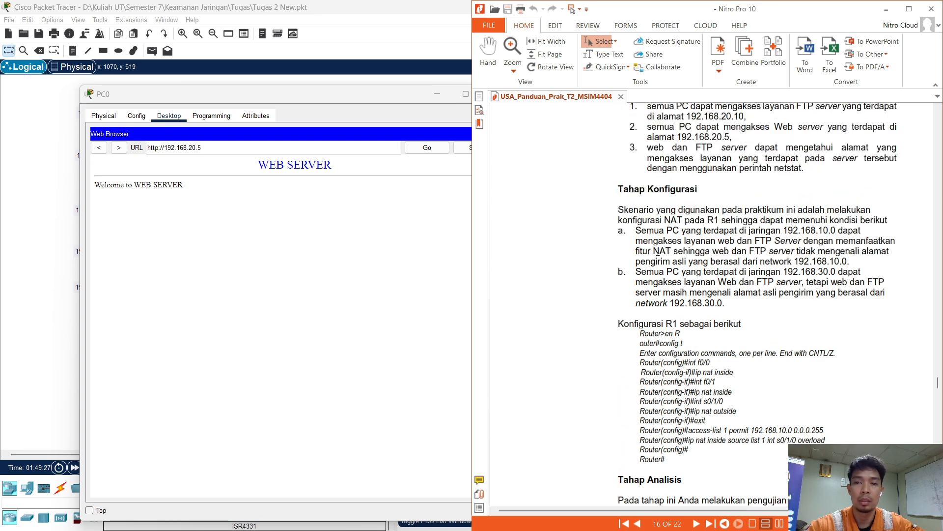
scroll(648, 257, "up", 6)
scroll(648, 255, "down", 9)
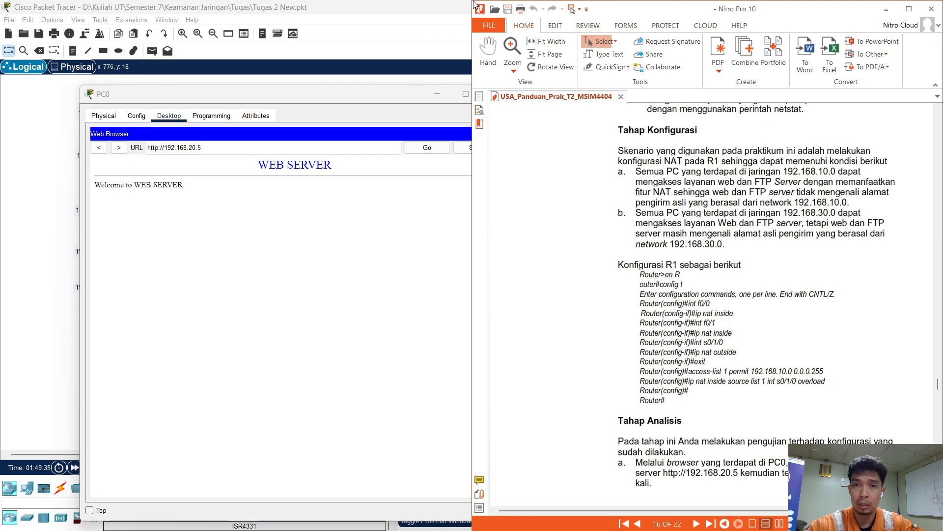
- Switch back to Packet Tracer and bring the PC0 and WEB SERVER windows in front of the workspace
left_click(429, 10)
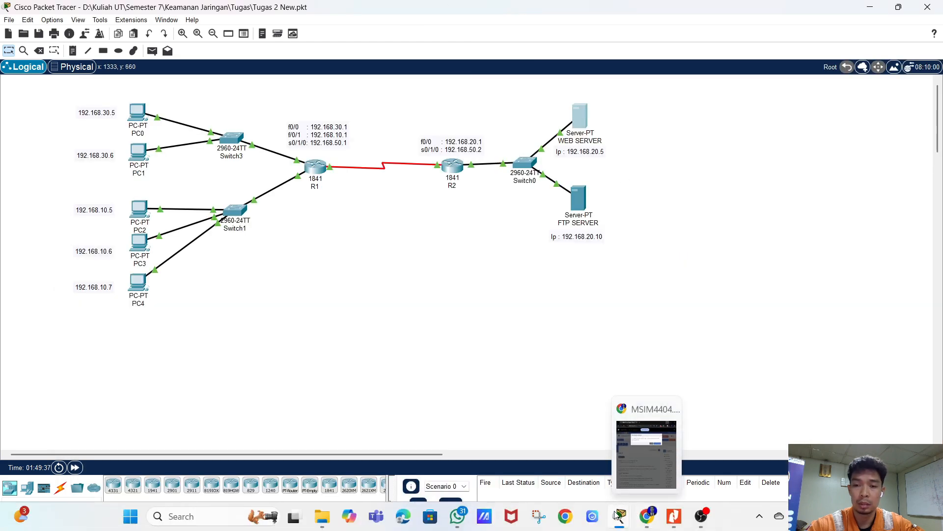
mouse_move(619, 514)
left_click(642, 459)
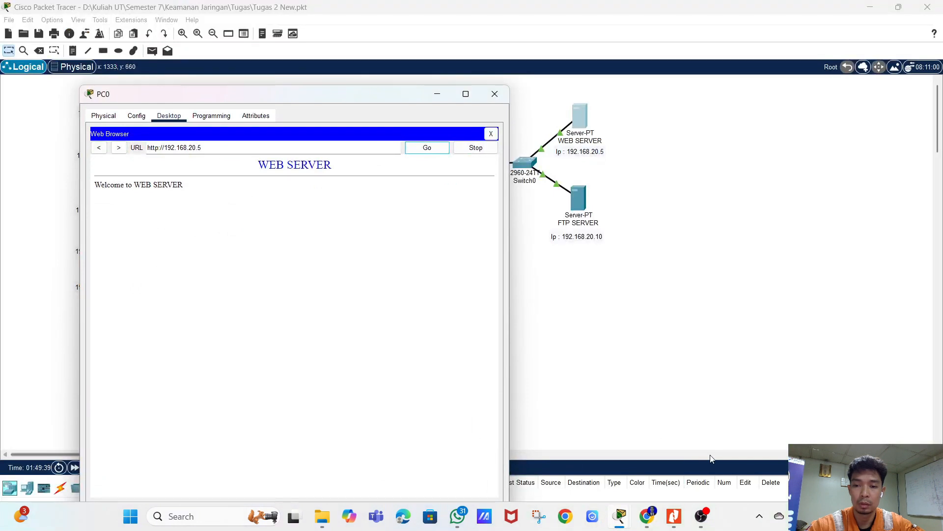
mouse_move(620, 516)
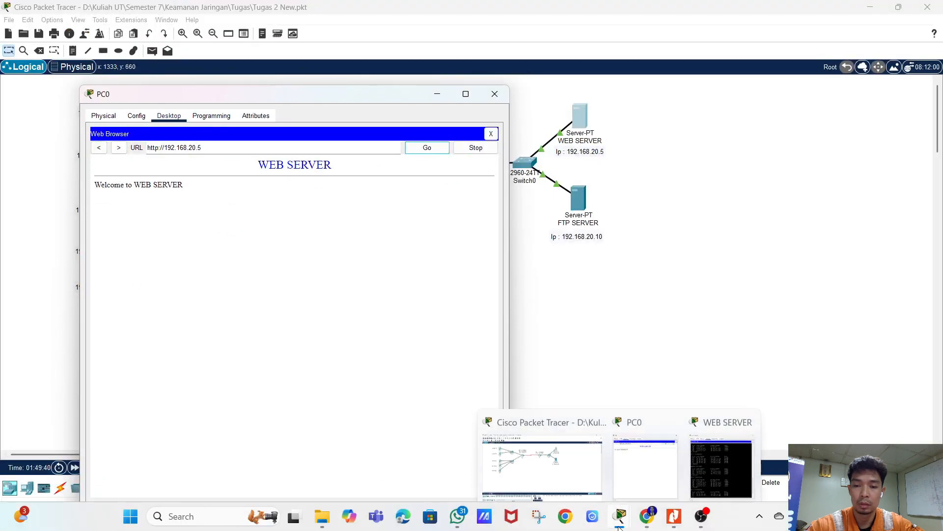
left_click(703, 472)
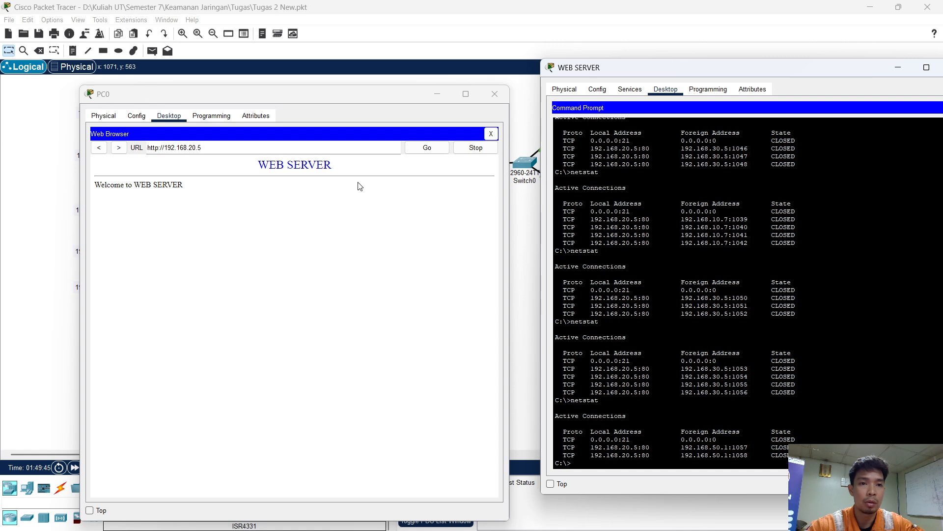
- Request the web server's page again from PC0 and list WEB SERVER's active connections with netstat
left_click(427, 148)
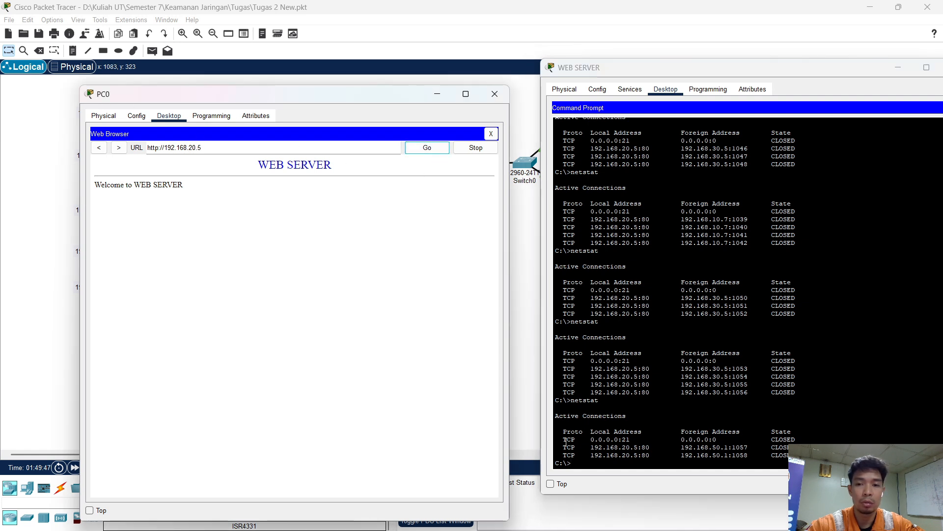
left_click(593, 462)
type("ne")
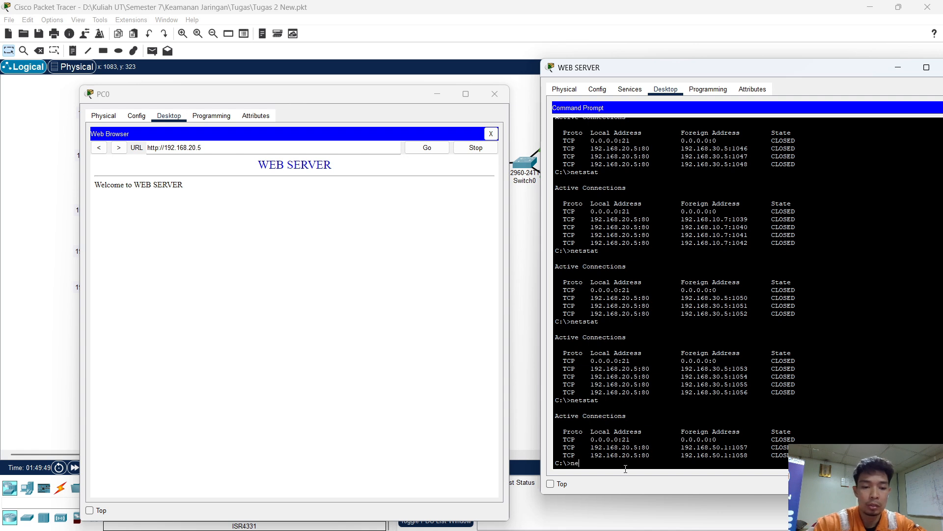
type("tstat")
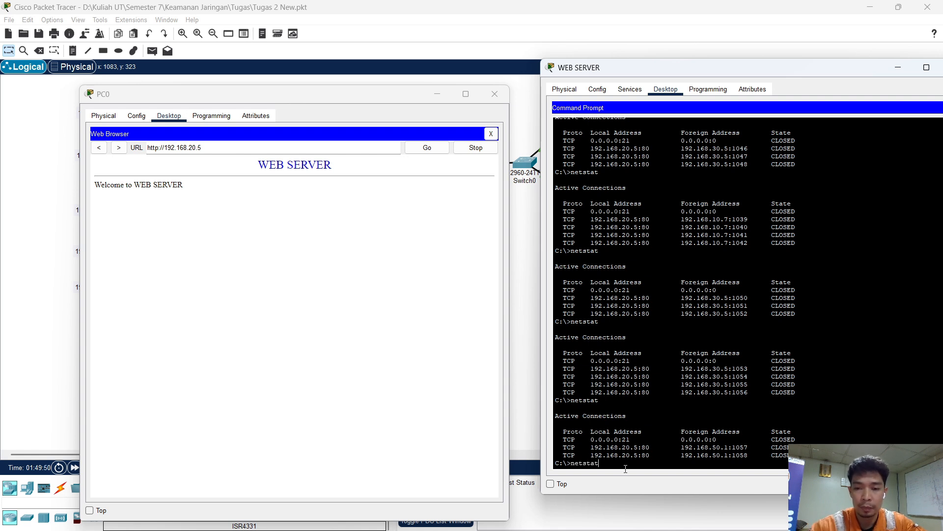
key("Return")
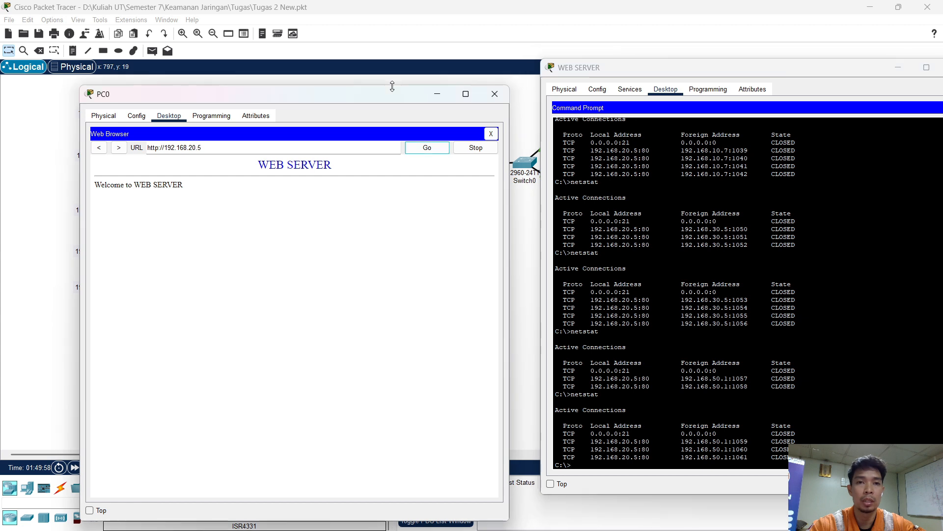
- Move PC0's window off the topology to check R1's interface addresses, and close the PC0 window
left_click_drag(394, 93, 342, 213)
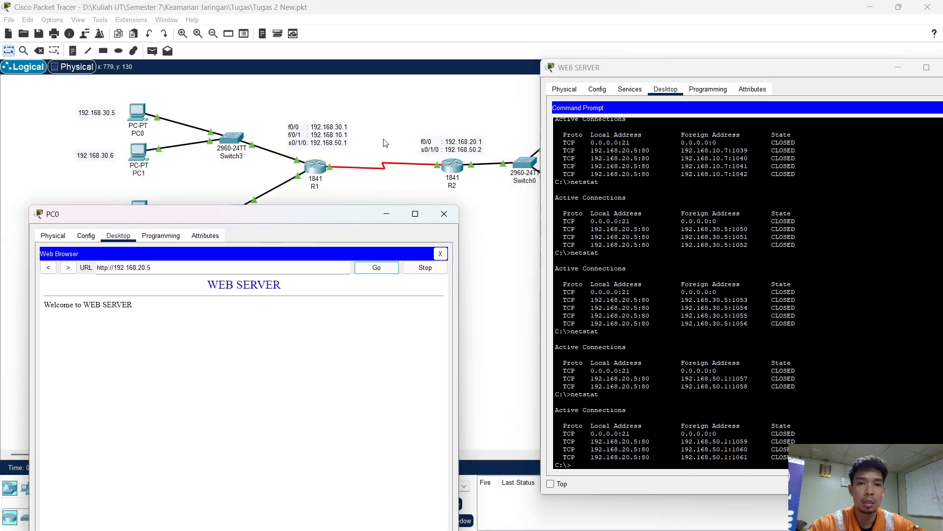
left_click_drag(345, 216, 375, 168)
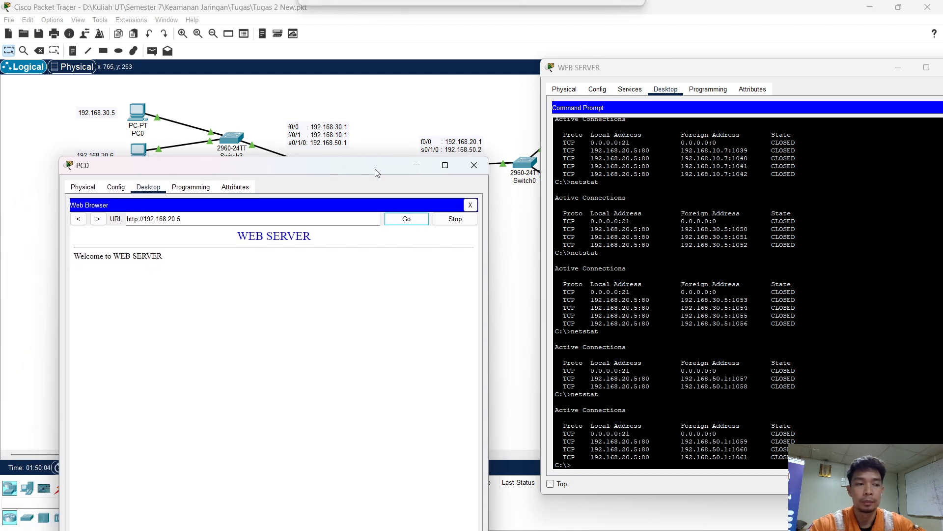
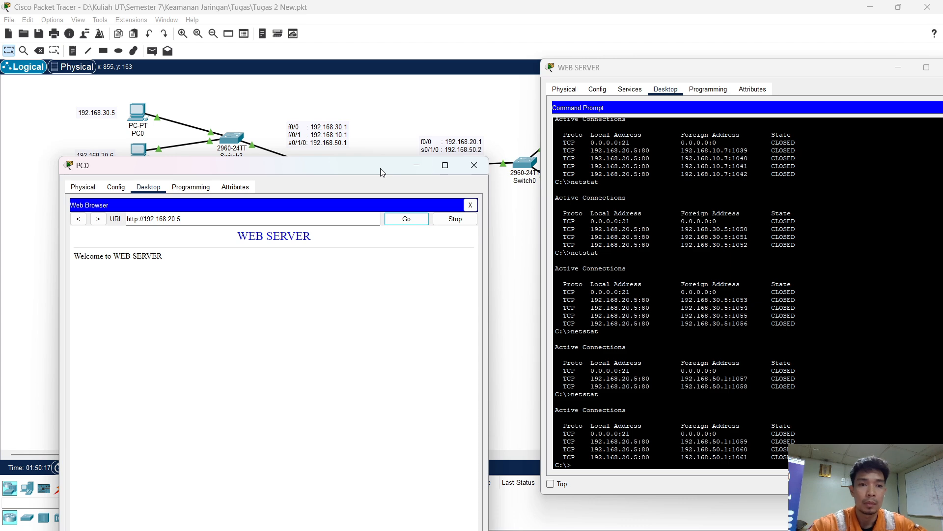
left_click(473, 167)
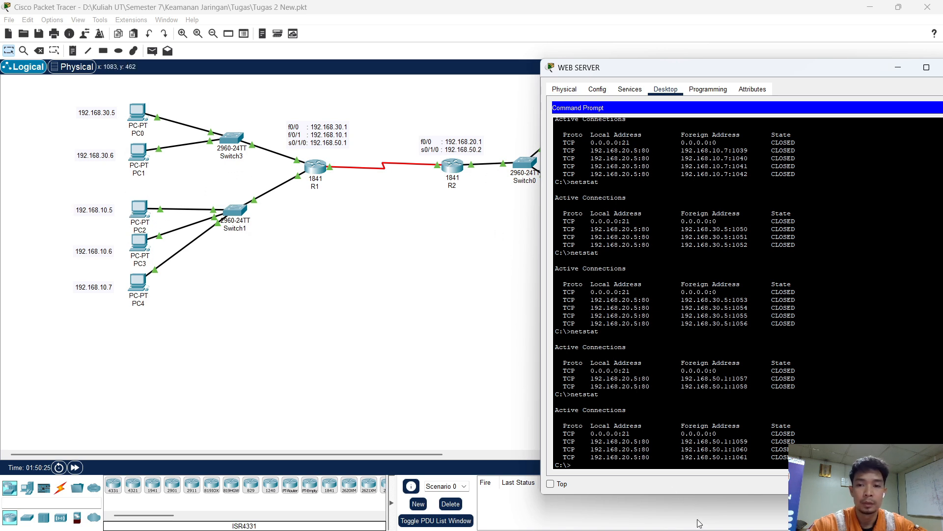
- Load 192.168.20.5 in PC2's Web Browser and run netstat in WEB SERVER's Command Prompt
scroll(639, 408, "down", 1)
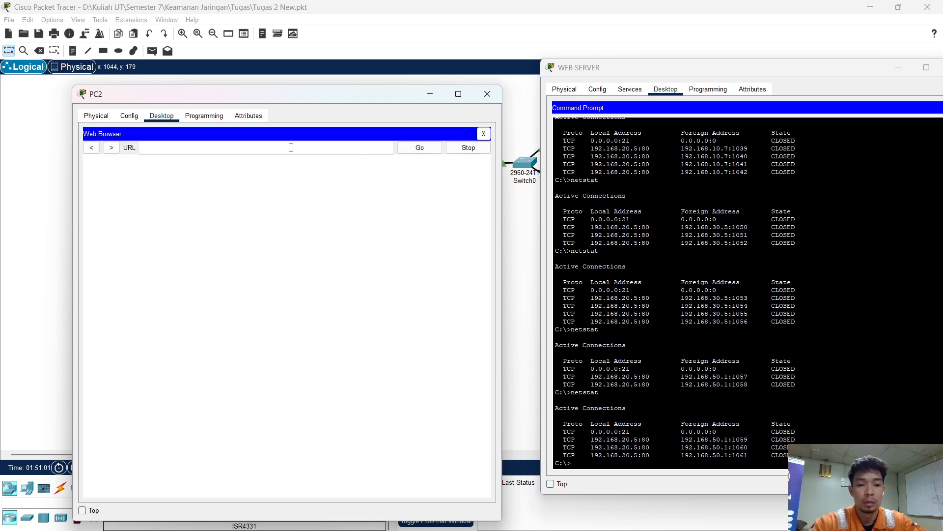
type("192.168.20.5")
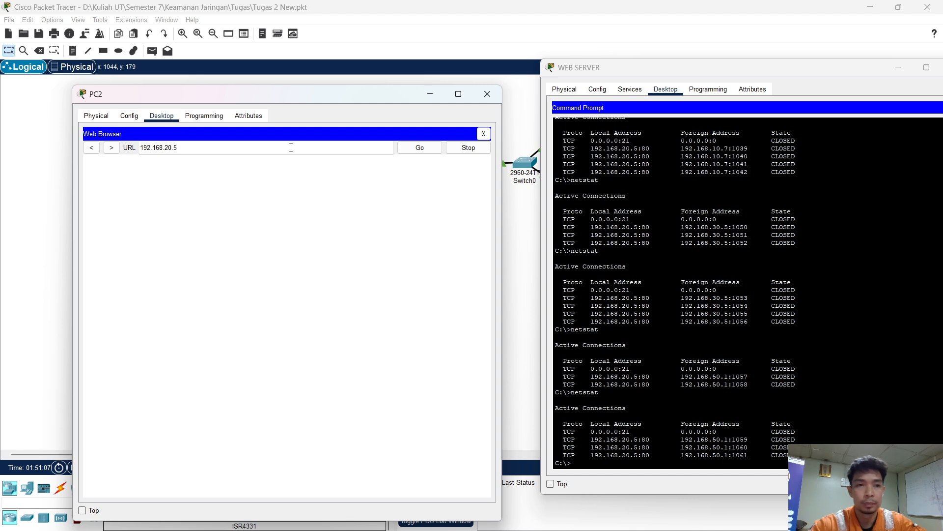
left_click(419, 149)
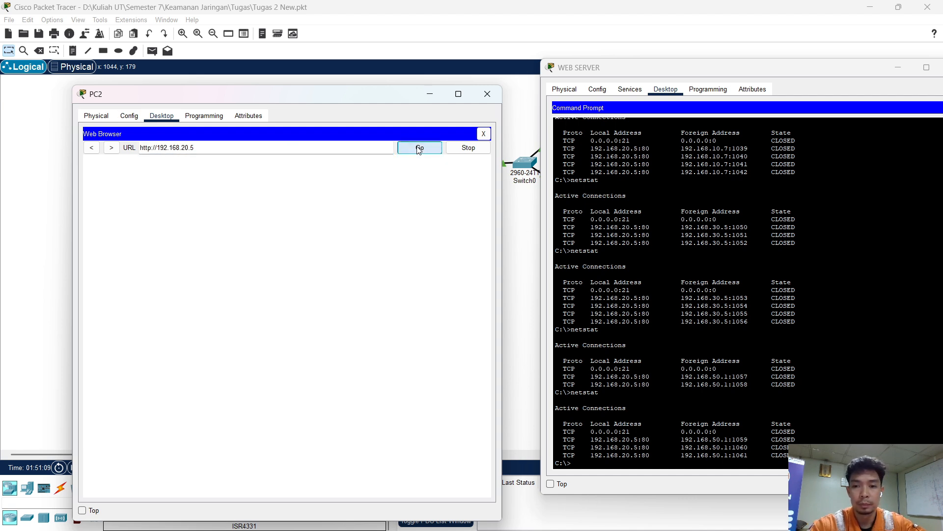
left_click(611, 461)
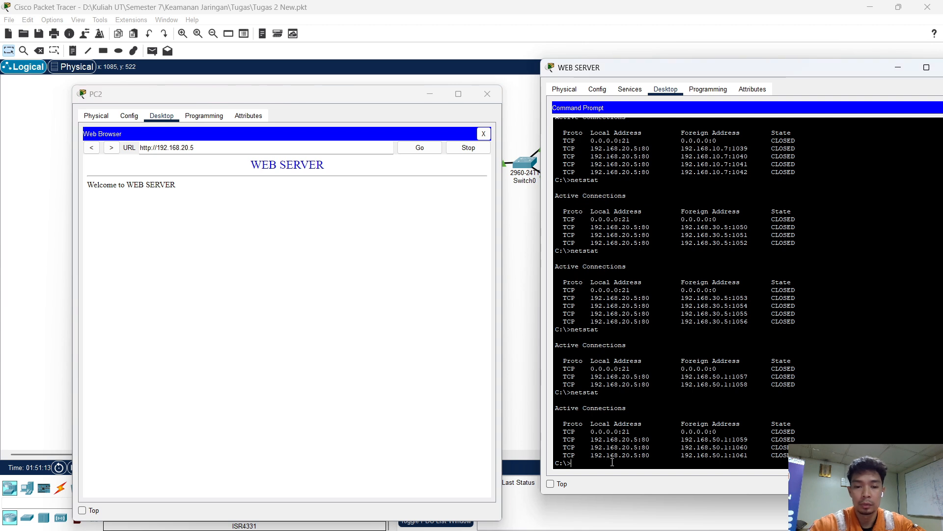
key("Return")
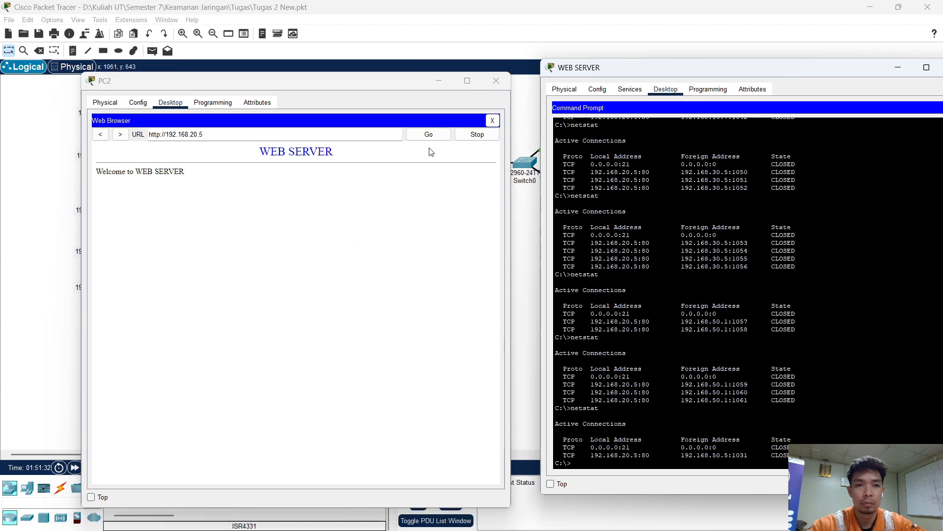
- Reload the web server's page from PC2 and list WEB SERVER's active connections again with netstat
left_click(429, 134)
left_click(612, 465)
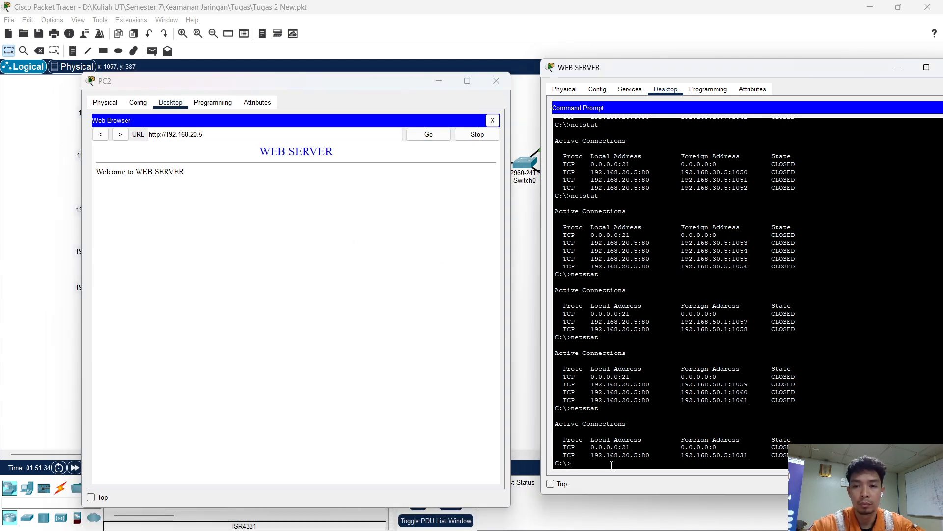
type("net")
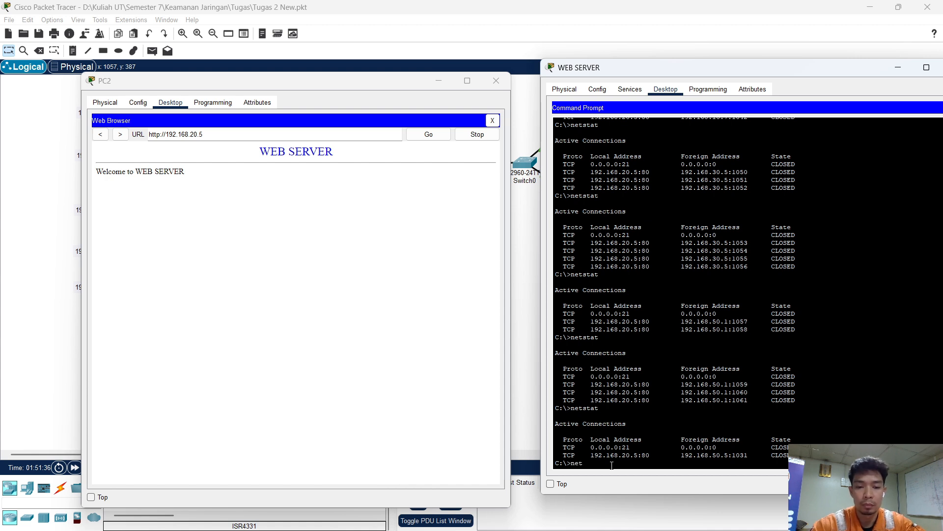
type("stat")
key("Return")
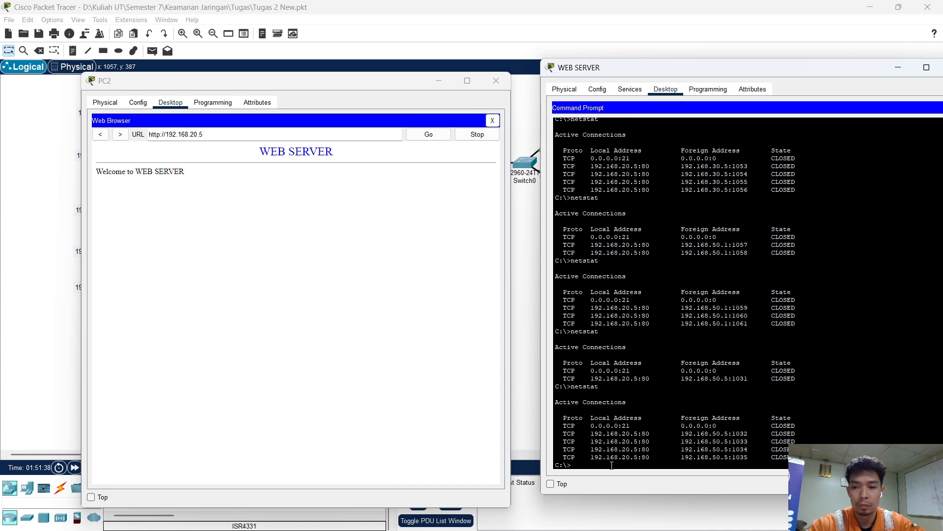
scroll(632, 353, "up", 2)
scroll(636, 319, "down", 3)
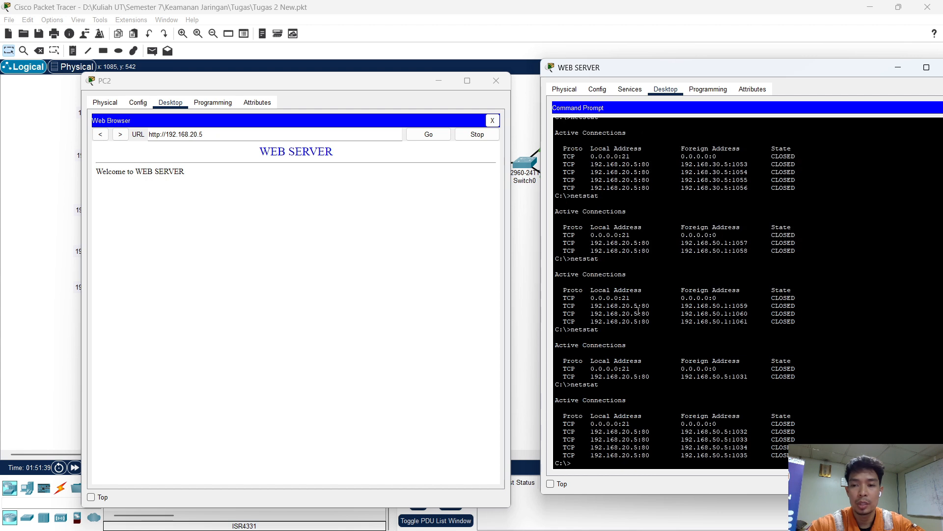
scroll(652, 327, "up", 3)
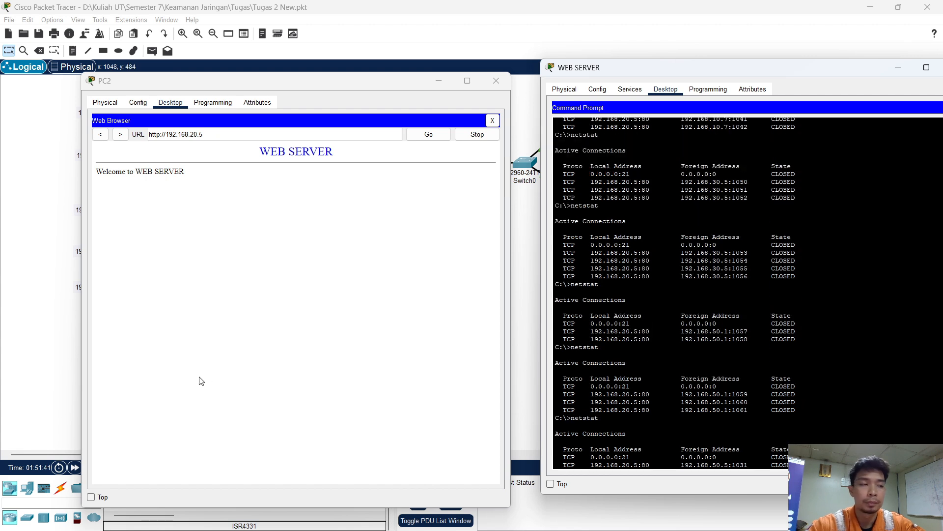
- Move PC2's window off the topology to check R1's addresses, and close the PC2 and WEB SERVER windows
left_click(235, 345)
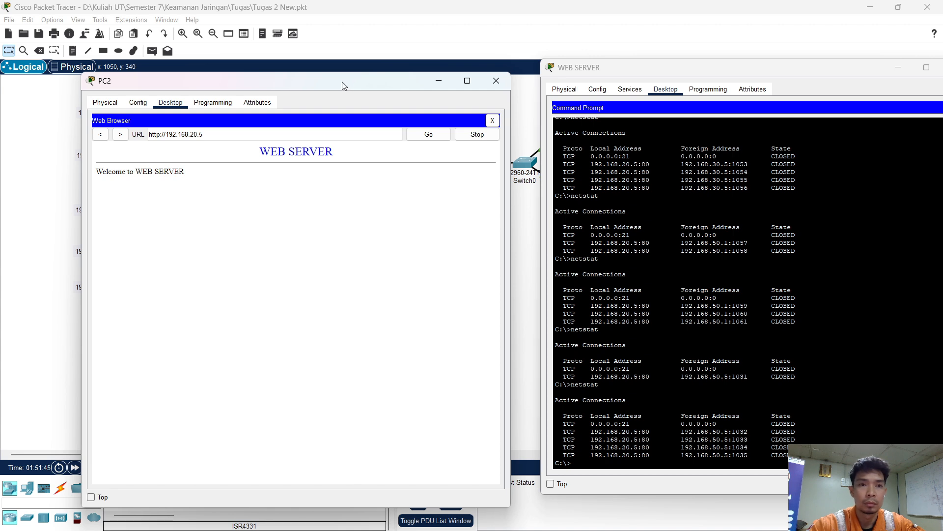
left_click_drag(343, 86, 359, 250)
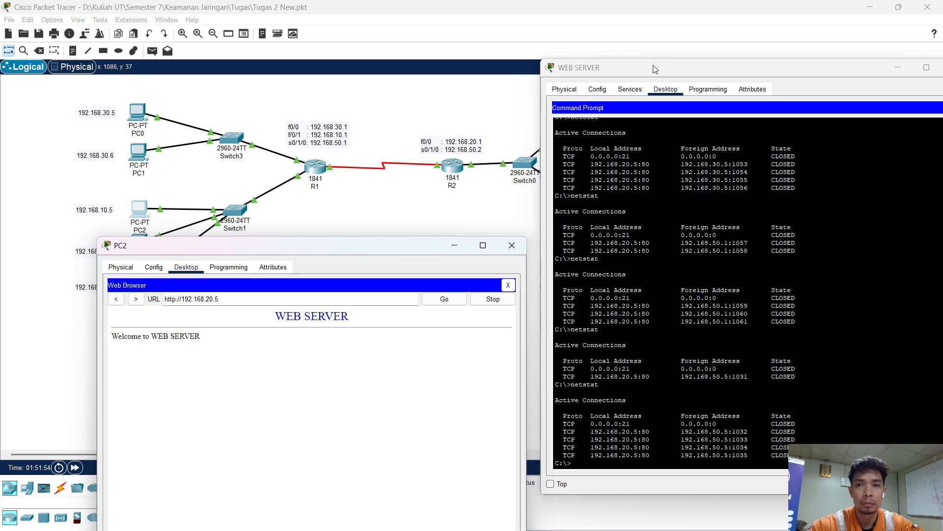
left_click_drag(655, 69, 630, 79)
left_click_drag(381, 248, 318, 193)
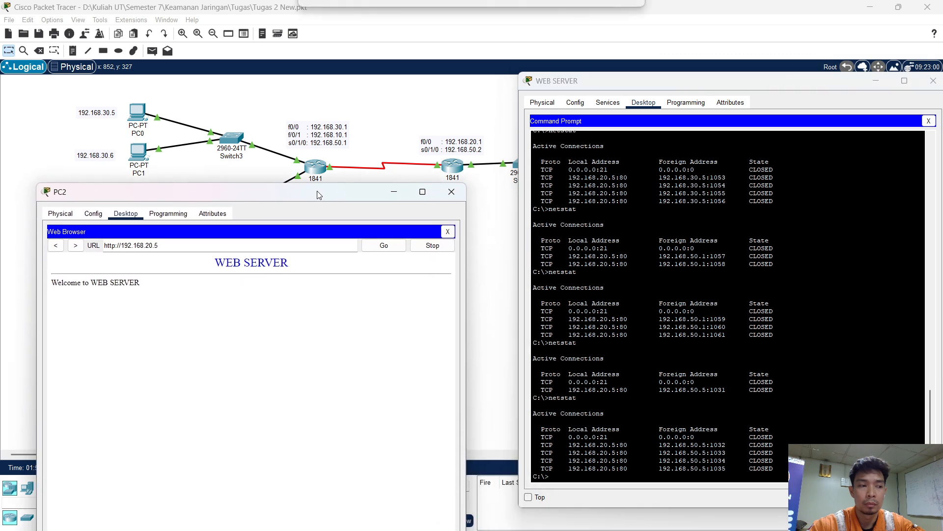
left_click(449, 190)
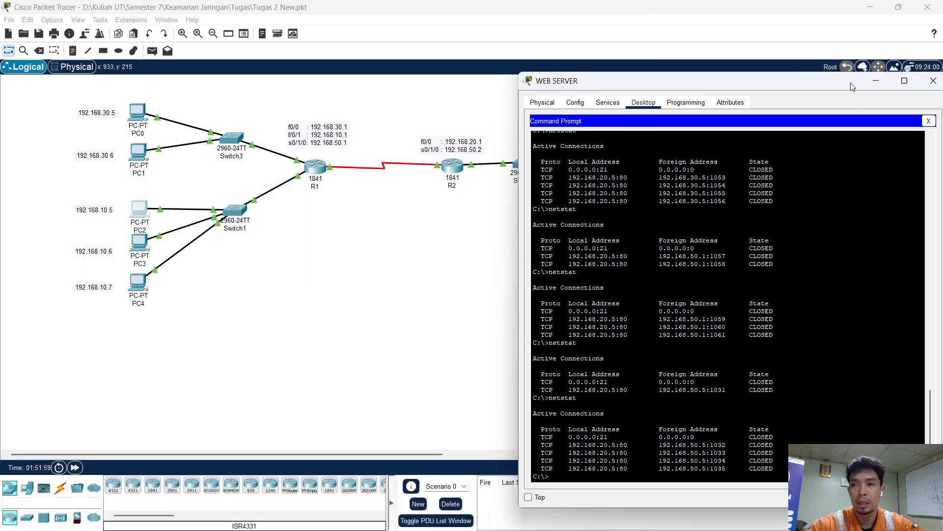
left_click_drag(852, 87, 775, 104)
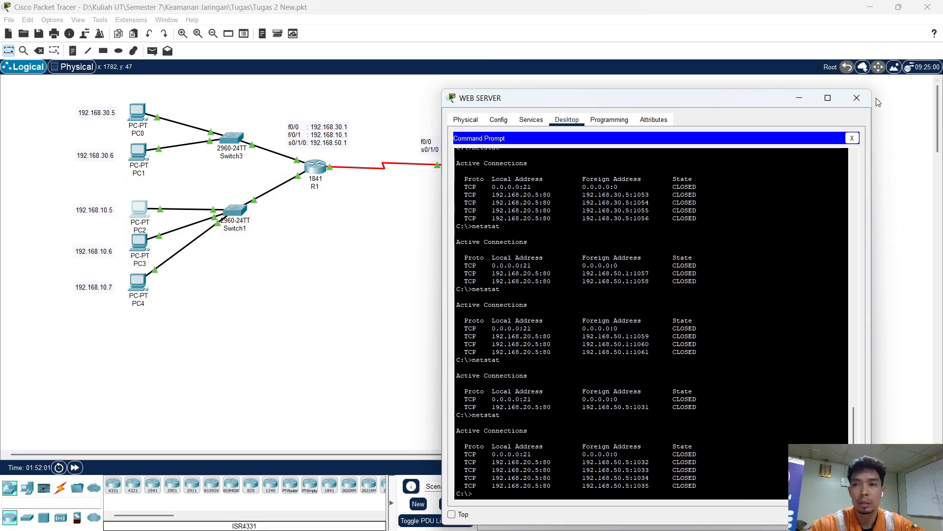
left_click(857, 97)
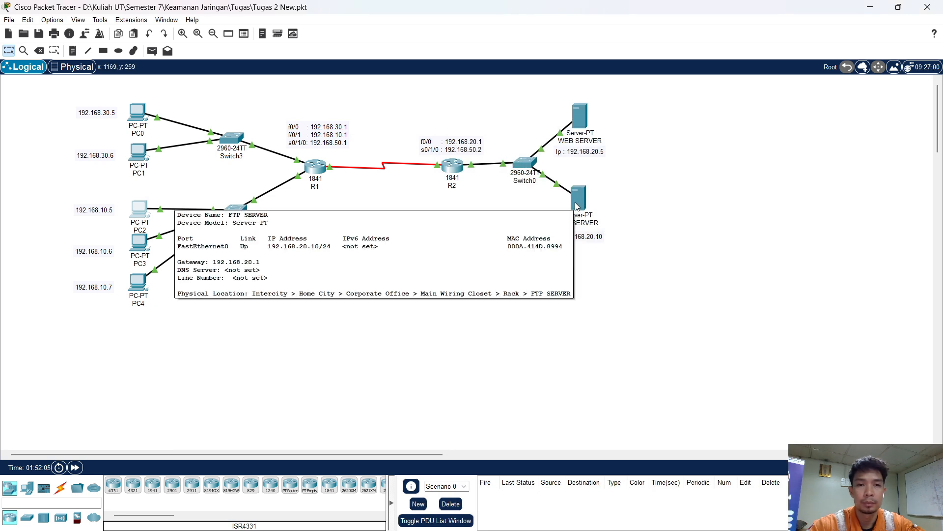
- Open FTP SERVER's Command Prompt and move its window clear of the PCs in the topology
left_click(576, 203)
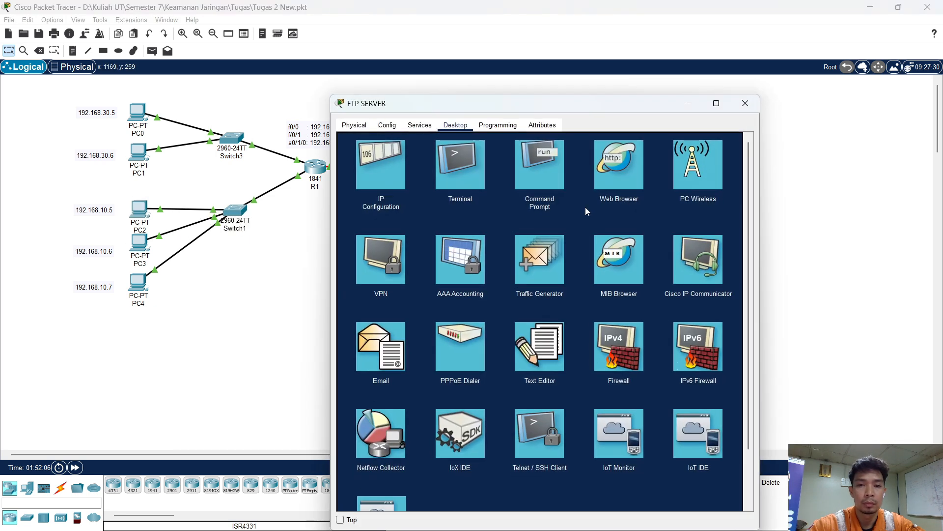
left_click(558, 171)
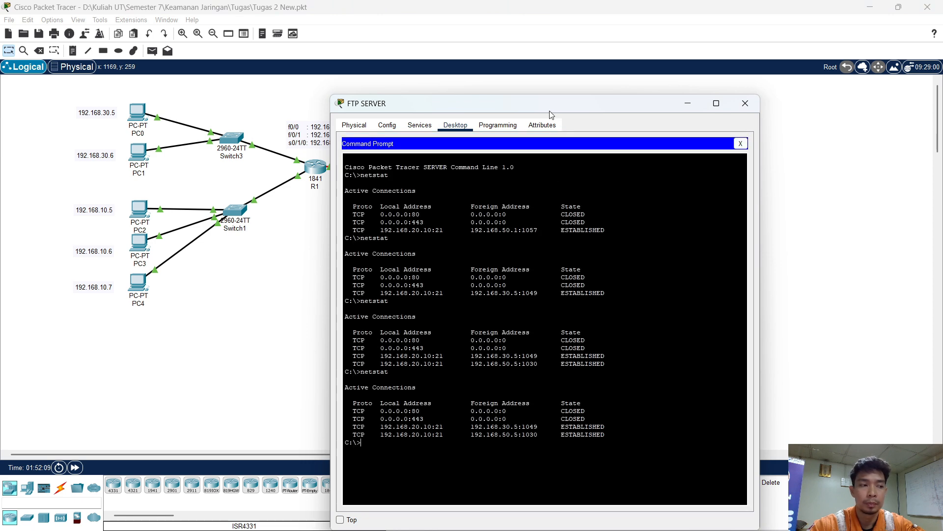
left_click_drag(550, 114, 654, 113)
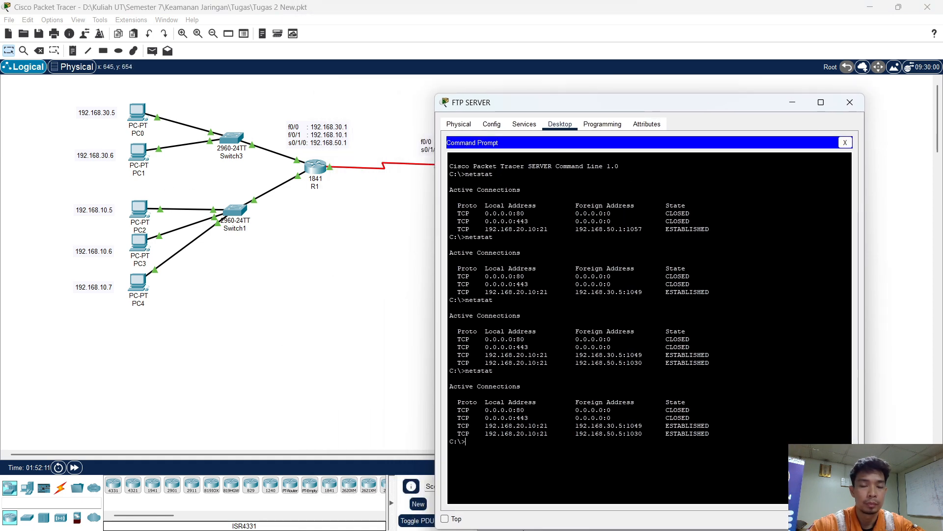
- Open PC0's Command Prompt, leave the old FTP session and start an FTP connection to 192.168.20.10
left_click(533, 191)
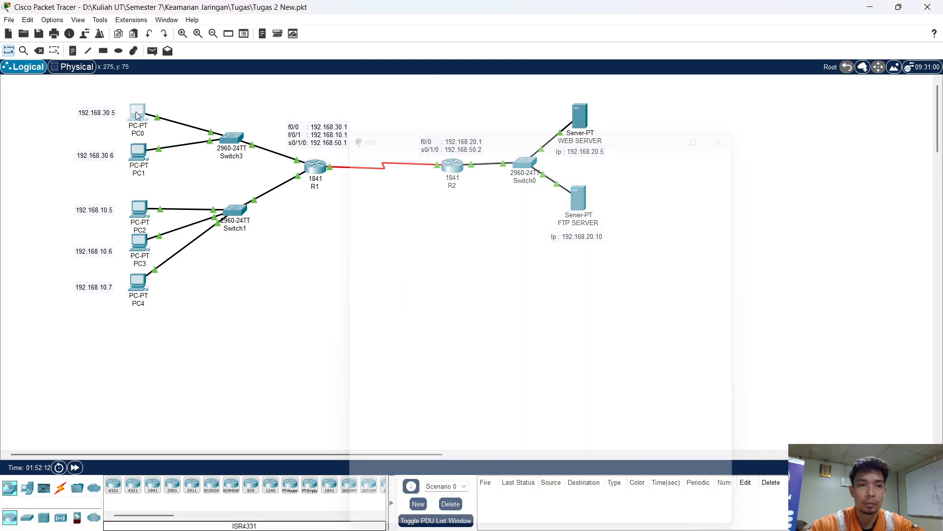
mouse_move(620, 516)
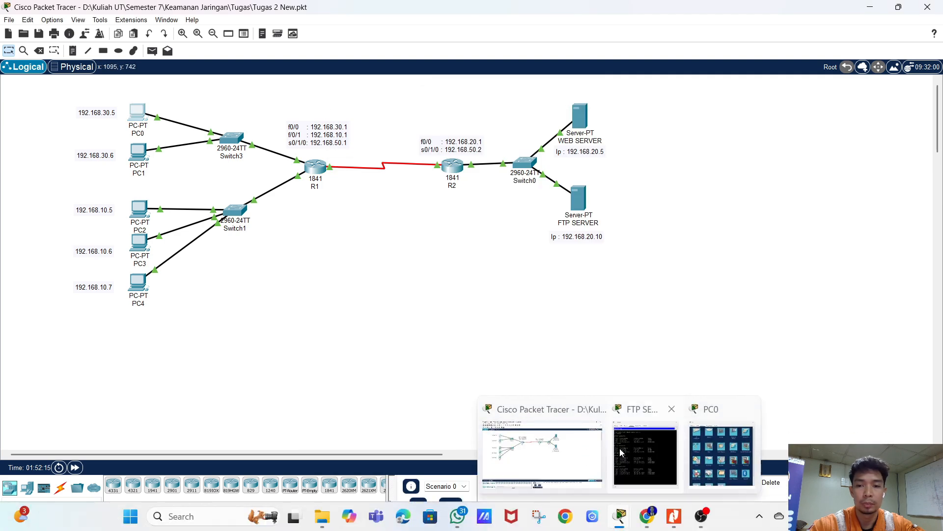
left_click(700, 454)
left_click(620, 184)
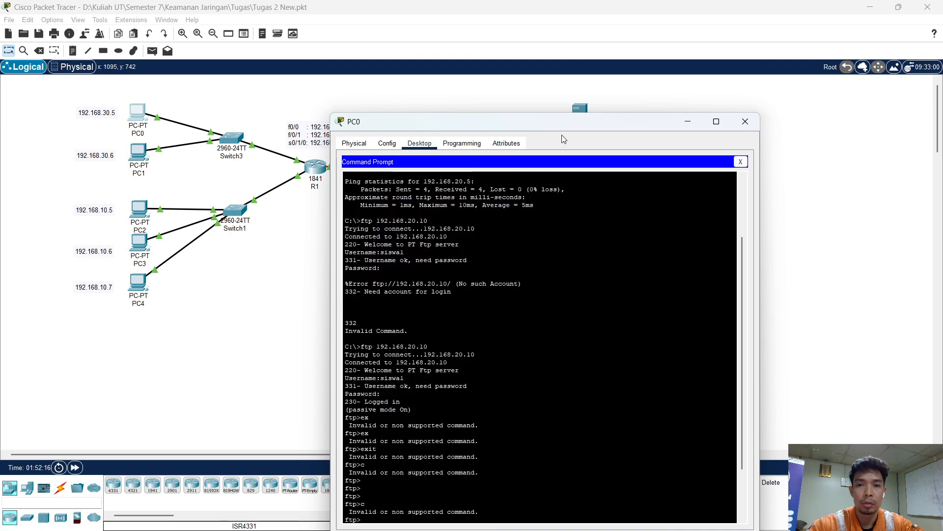
left_click_drag(545, 126, 327, 81)
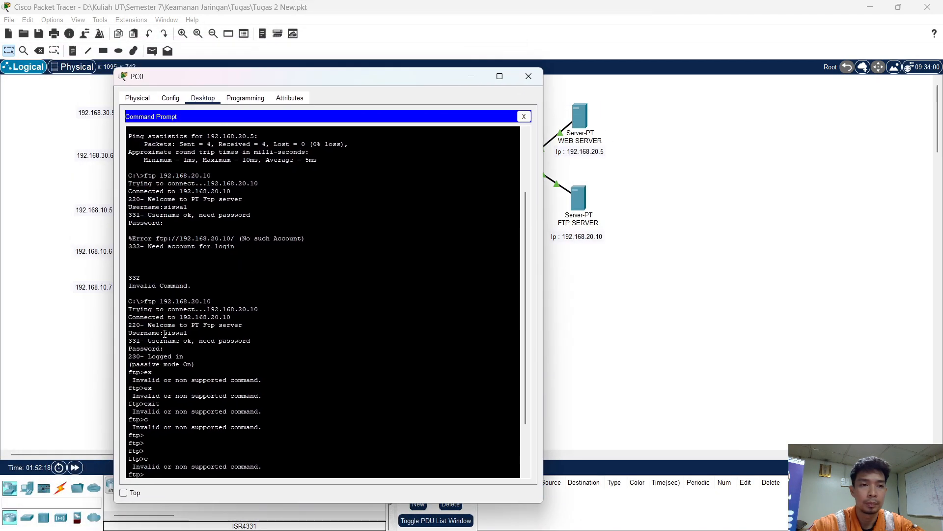
scroll(182, 391, "down", 3)
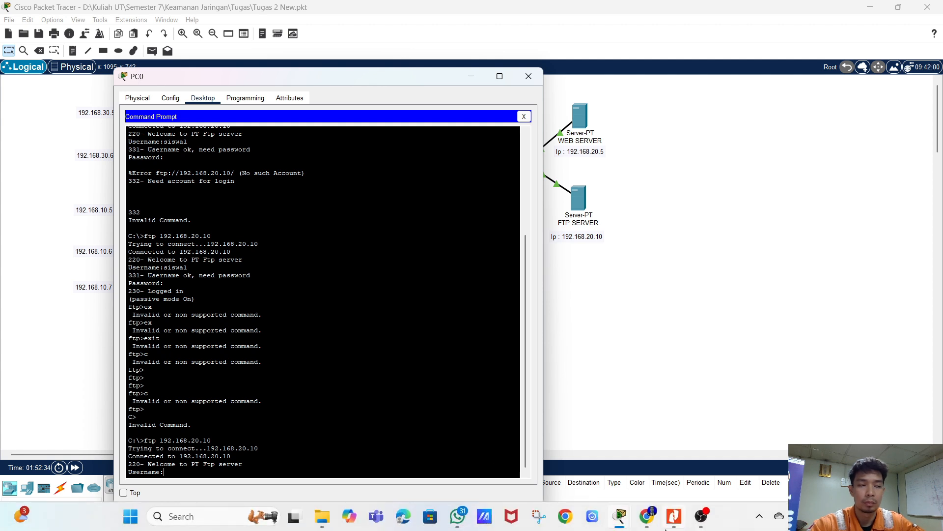
- Bring the FTP SERVER window to the front and place it beside PC0's window
mouse_move(666, 528)
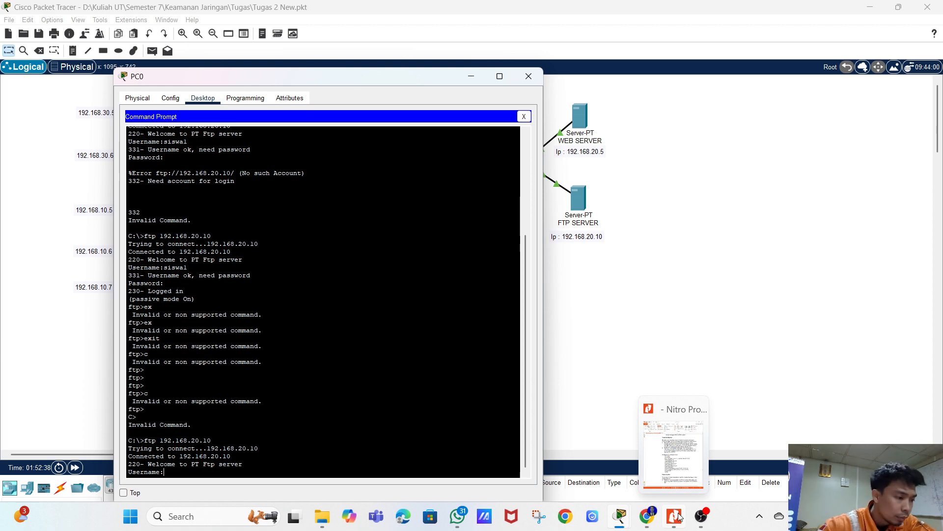
mouse_move(691, 520)
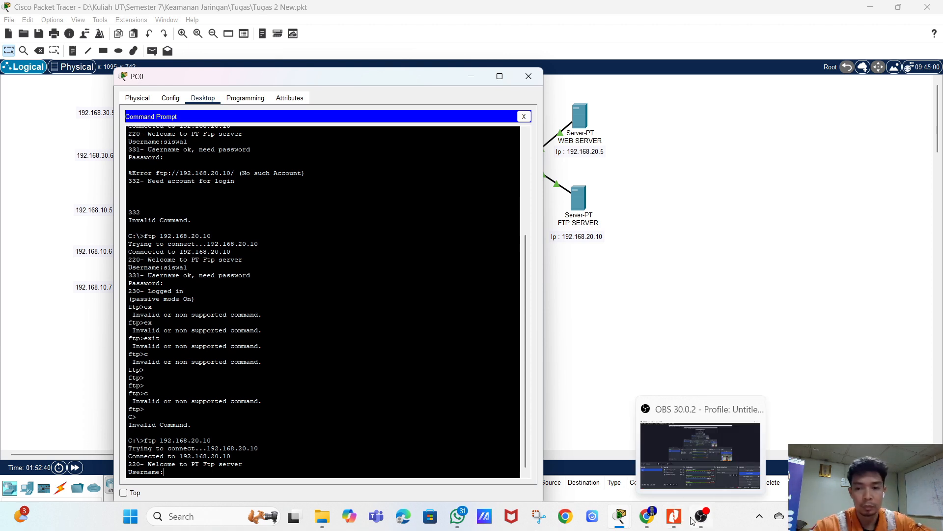
mouse_move(625, 525)
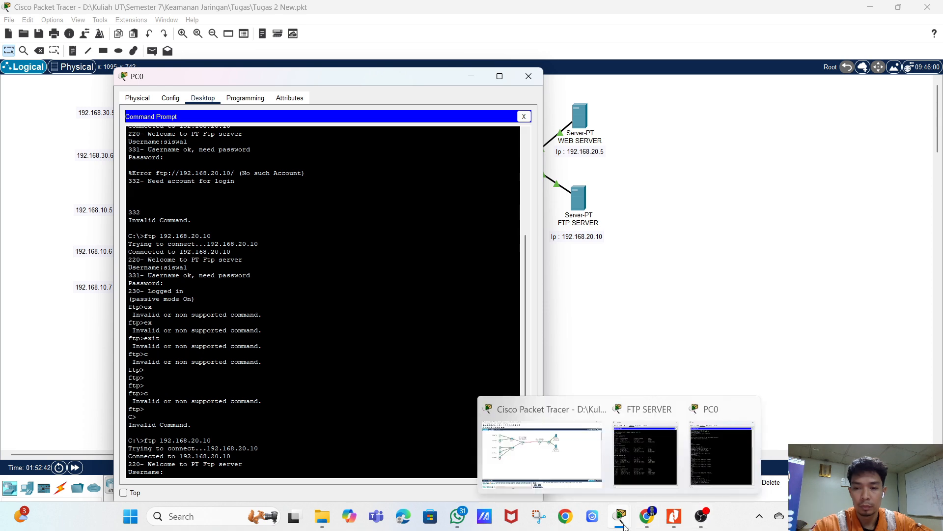
left_click(689, 471)
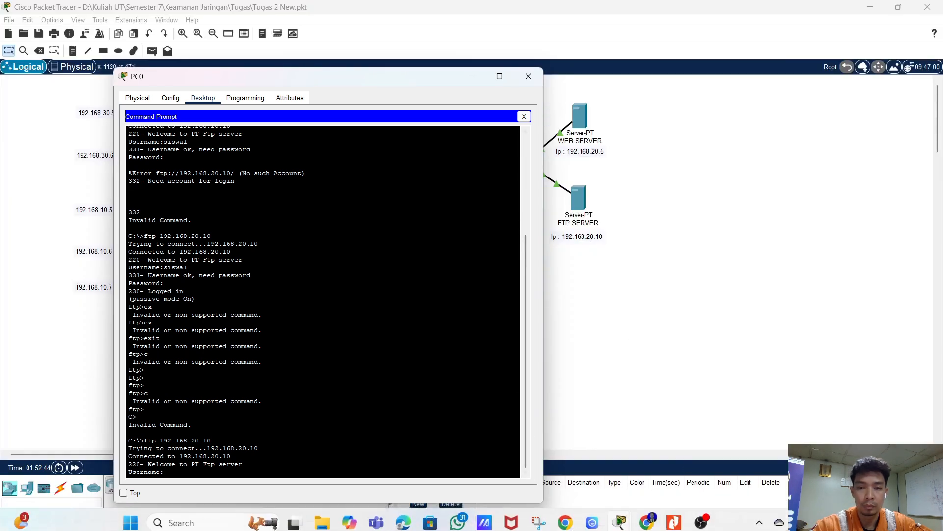
mouse_move(613, 519)
left_click(664, 472)
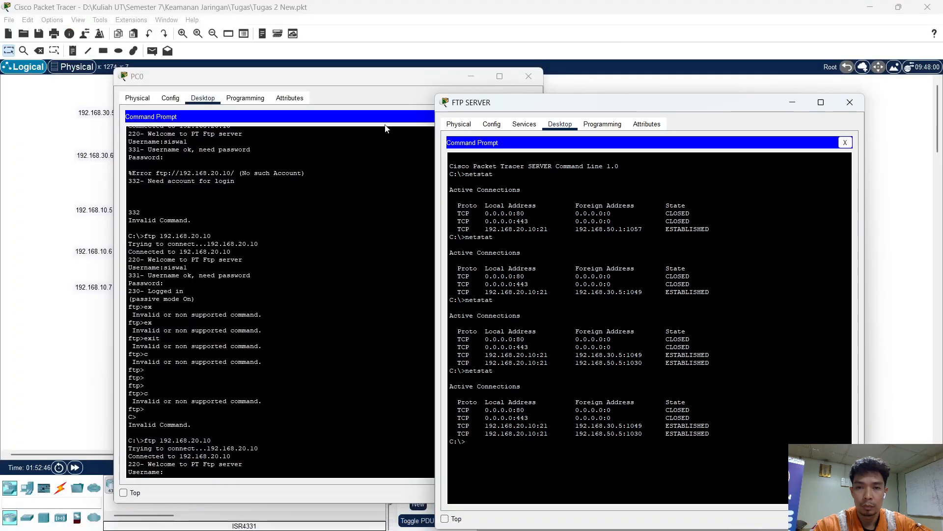
left_click_drag(510, 114, 632, 71)
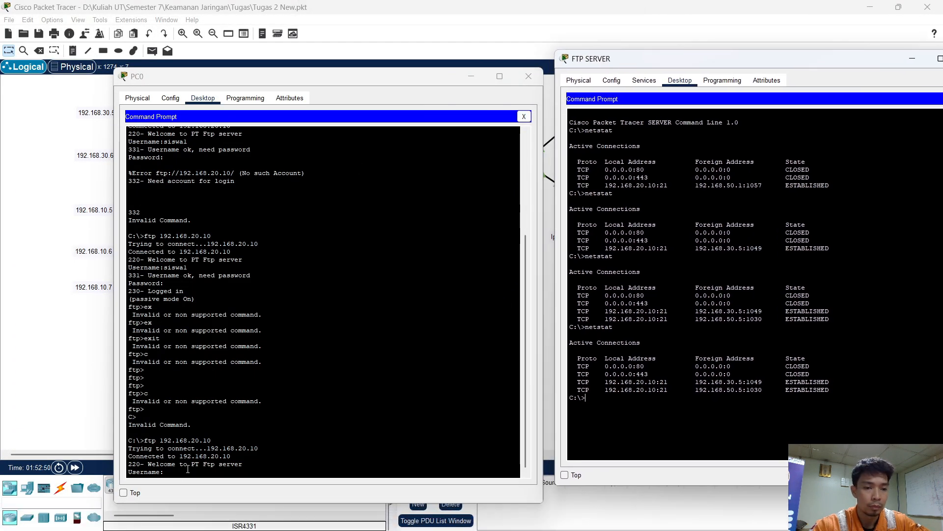
- Try to log in to the FTP server from PC0 by entering the account username
left_click(188, 469)
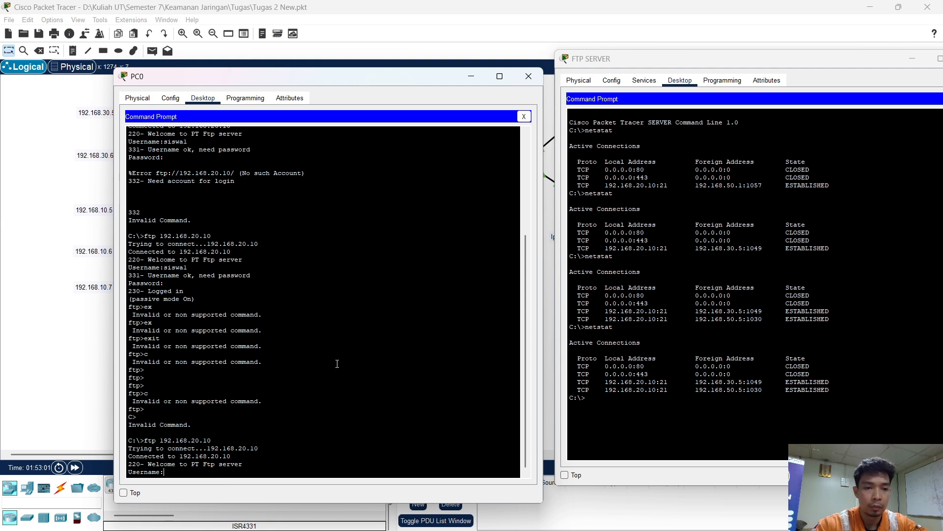
left_click(610, 401)
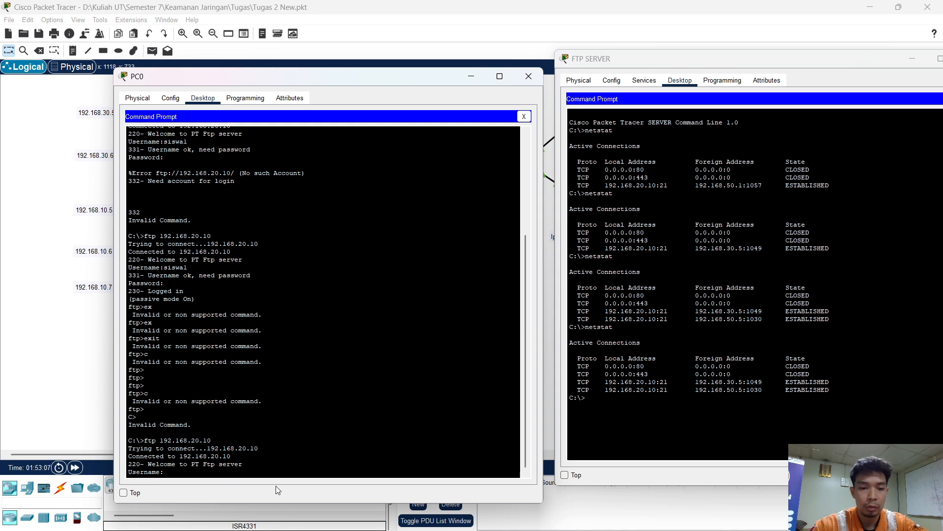
type("sisw")
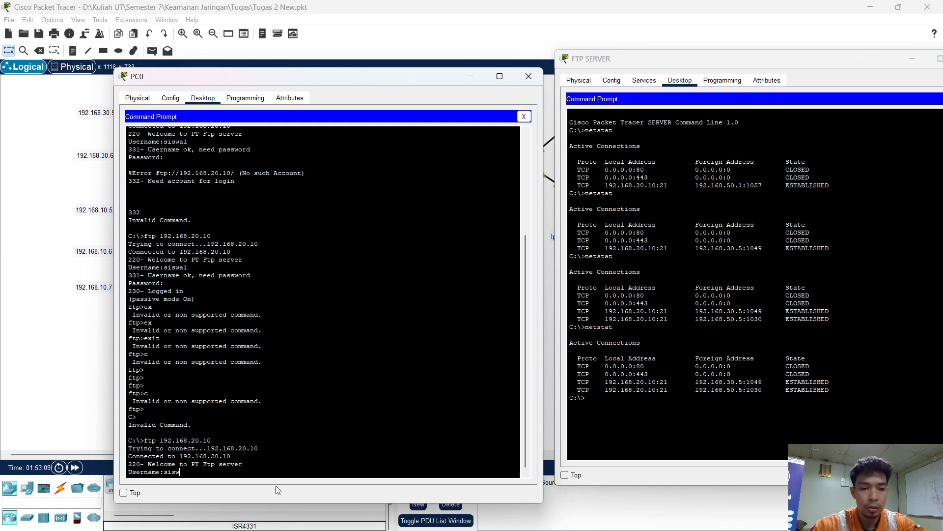
type("al")
key("Return")
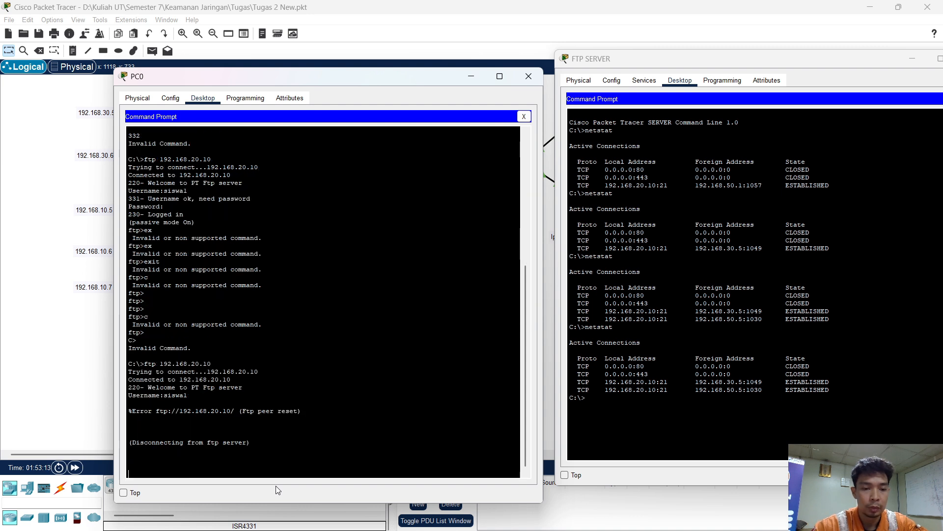
- Connect PC0 to the FTP server again with ftp 192.168.20.10 and switch to FTP SERVER's Command Prompt
type("ftp")
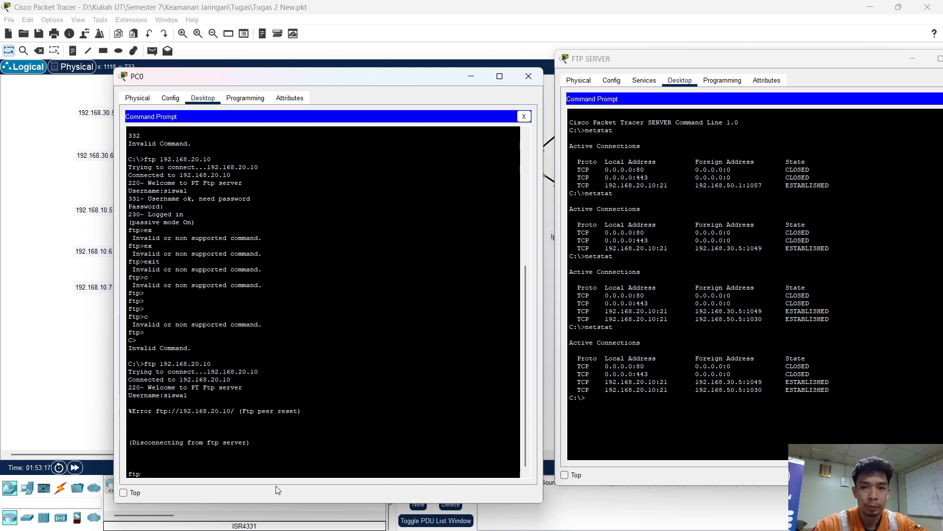
type(" 192")
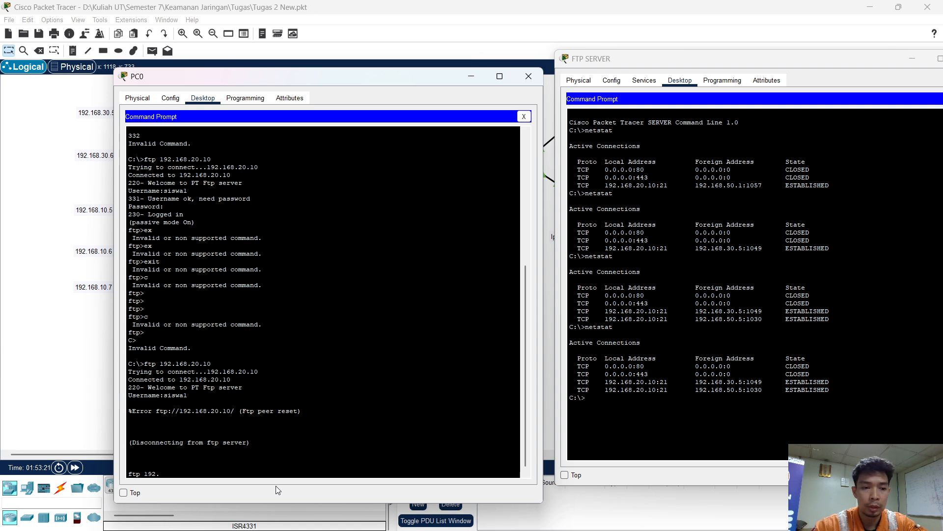
type(".168")
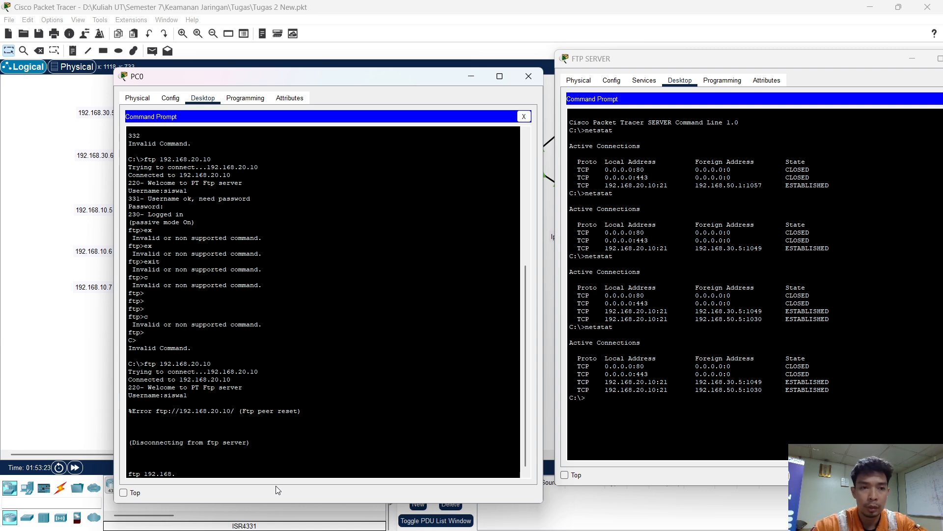
type(".20.10")
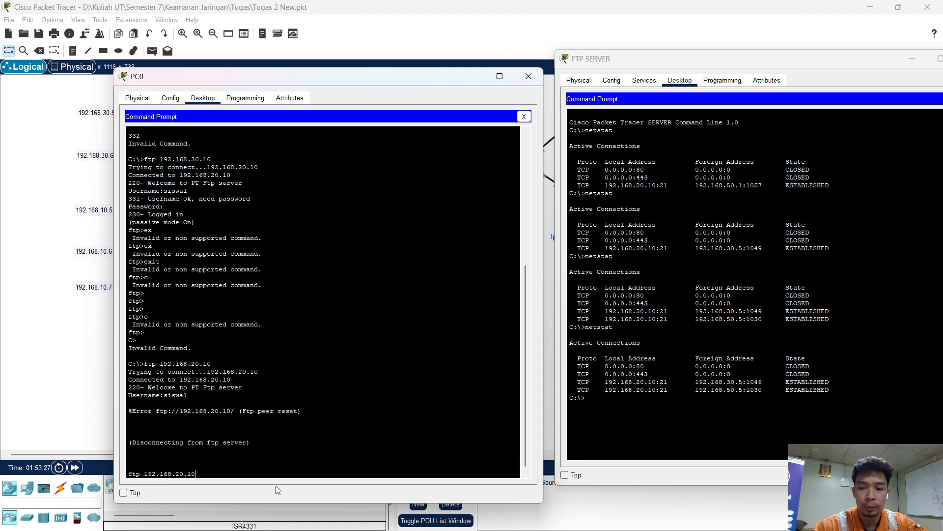
key("Return")
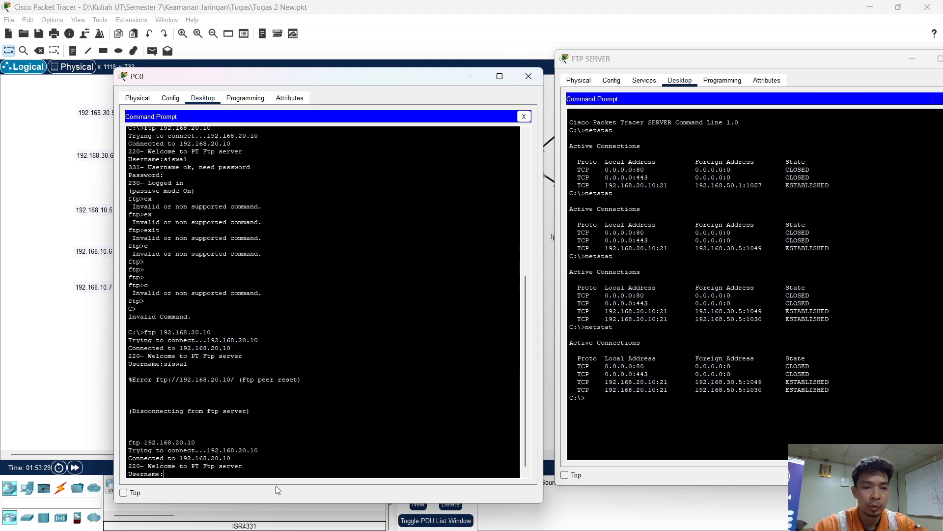
left_click(639, 401)
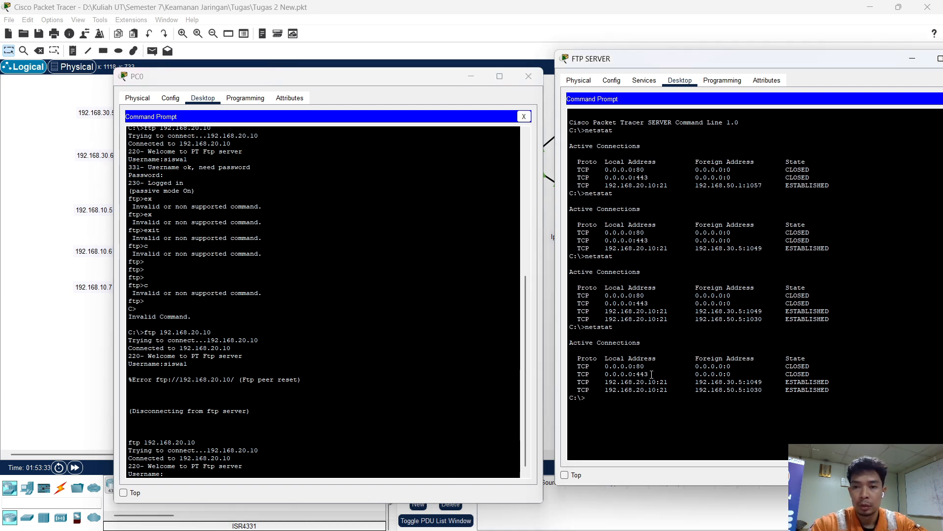
- List FTP SERVER's active connections with netstat and place PC0's window beside the server's window
type("netstat")
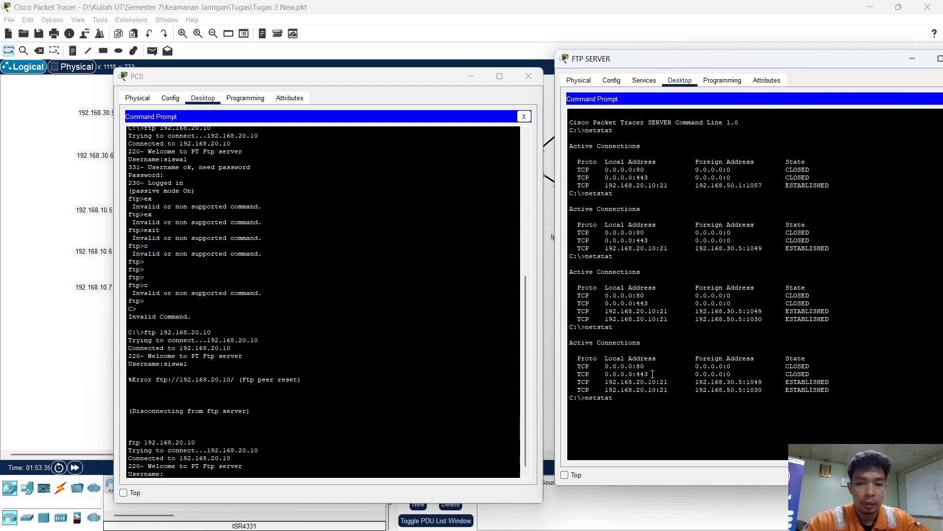
key("Return")
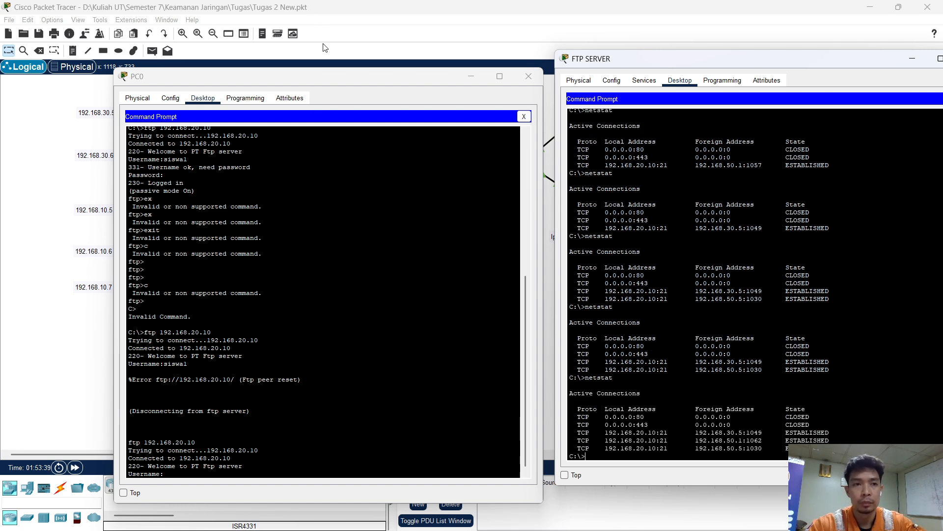
left_click(327, 82)
left_click_drag(328, 82, 307, 158)
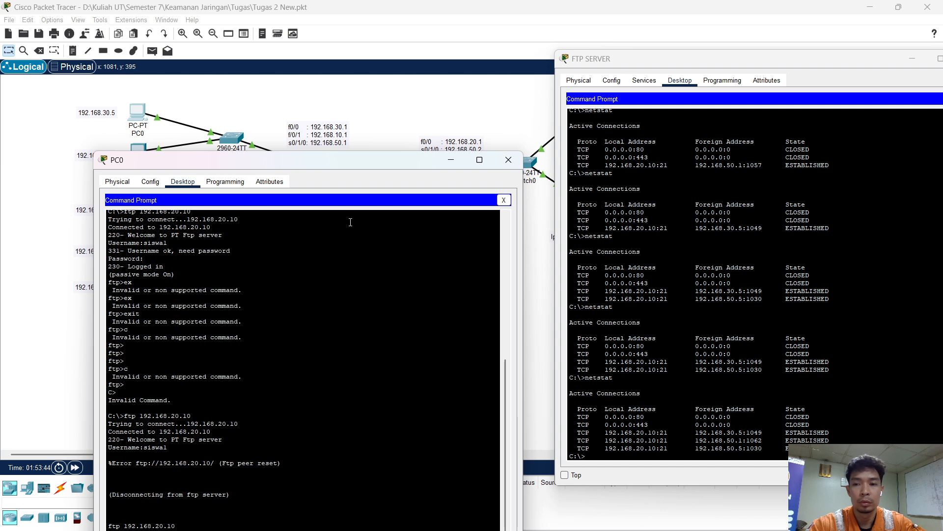
left_click_drag(315, 160, 355, 60)
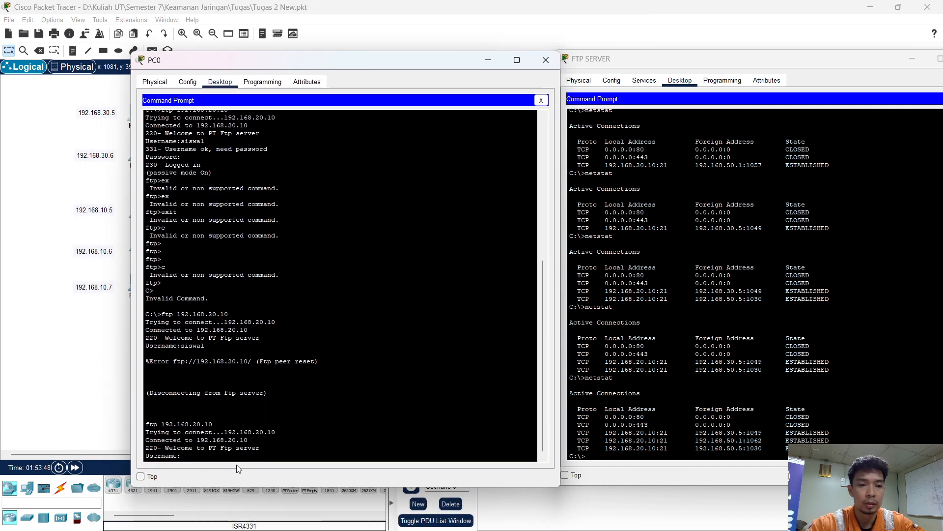
- Log in to the FTP server from PC0 with the account username and password
type("siswa")
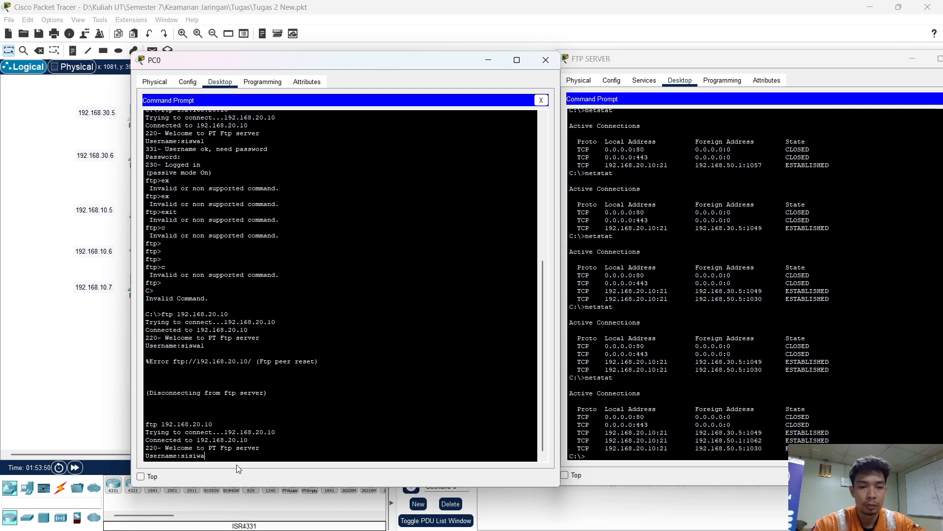
key("BackSpace")
key("BackSpace")
type("wal")
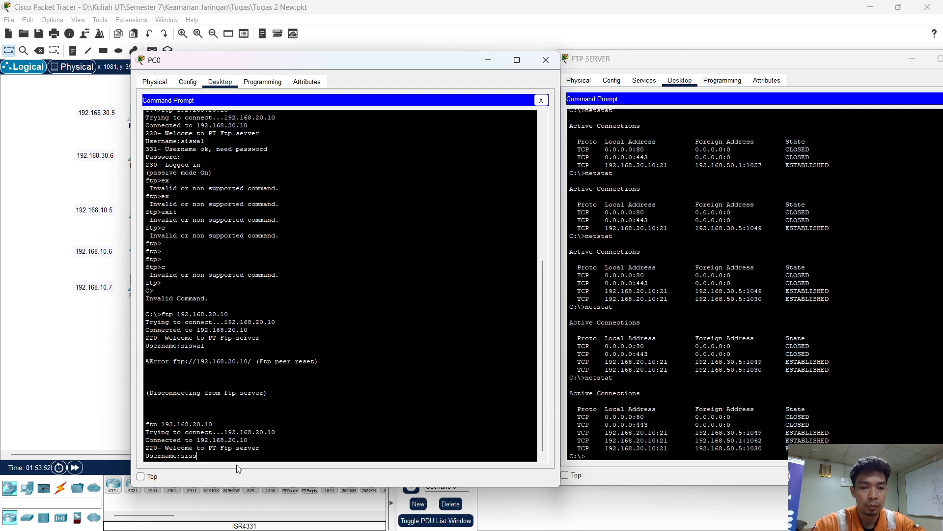
key("Return")
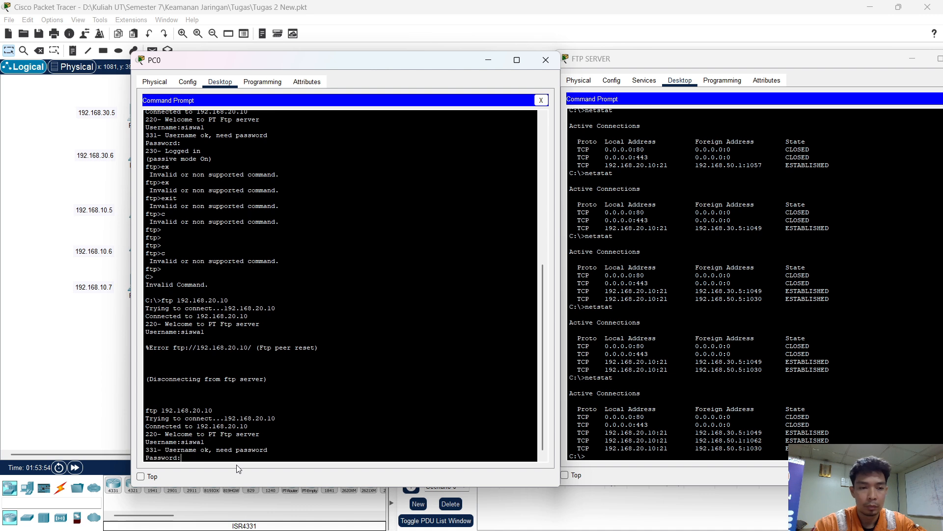
key("Return")
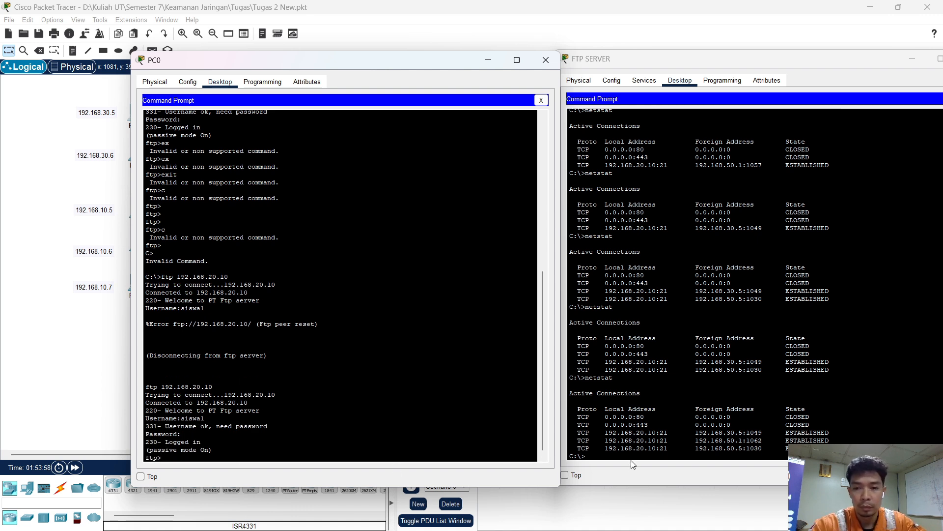
- Run netstat again on FTP SERVER to check PC0's logged-in session, and close the PC0 and FTP SERVER windows
left_click(604, 483)
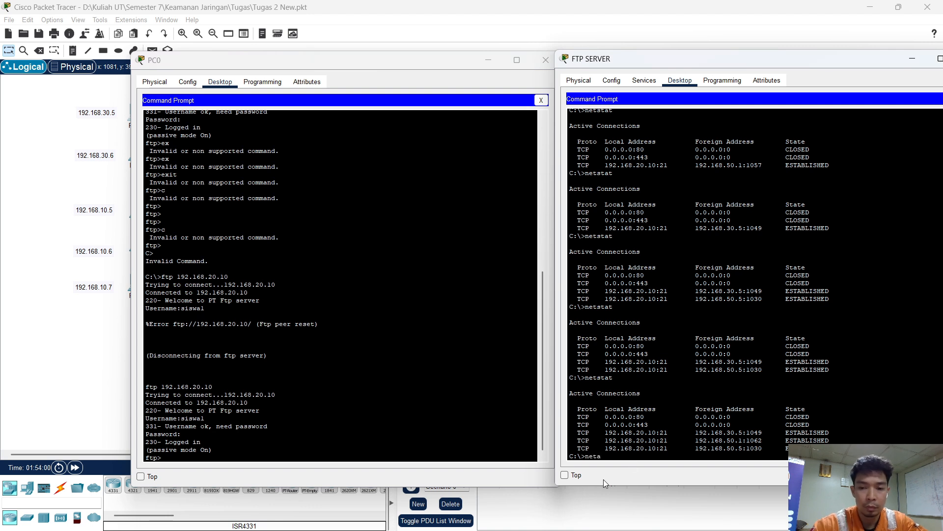
key("Return")
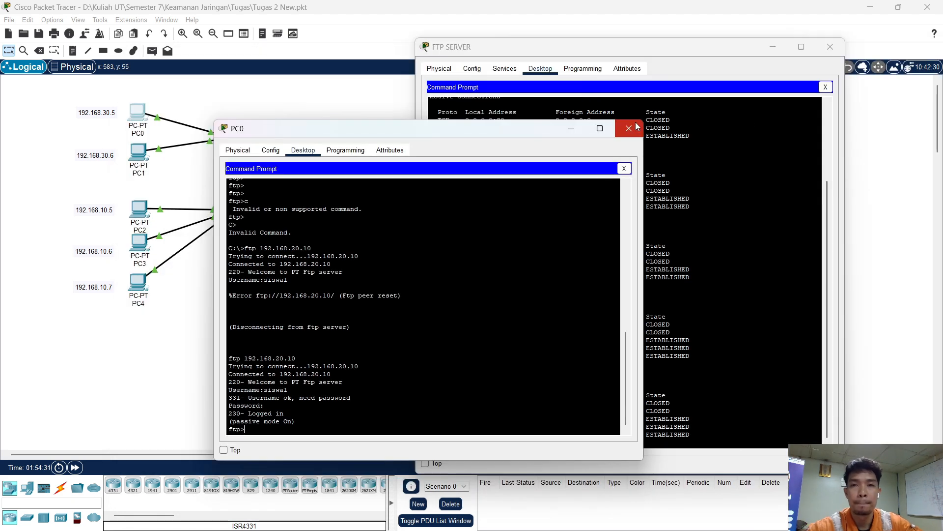
left_click(830, 47)
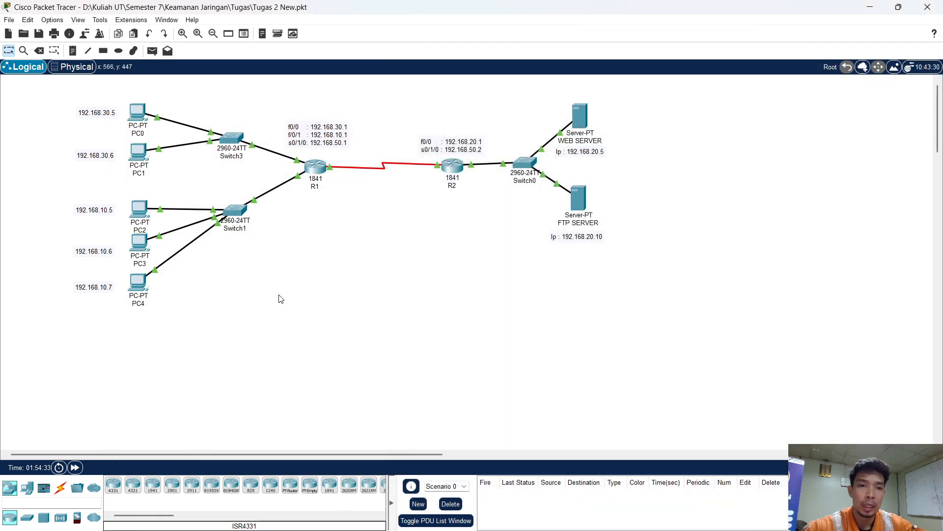